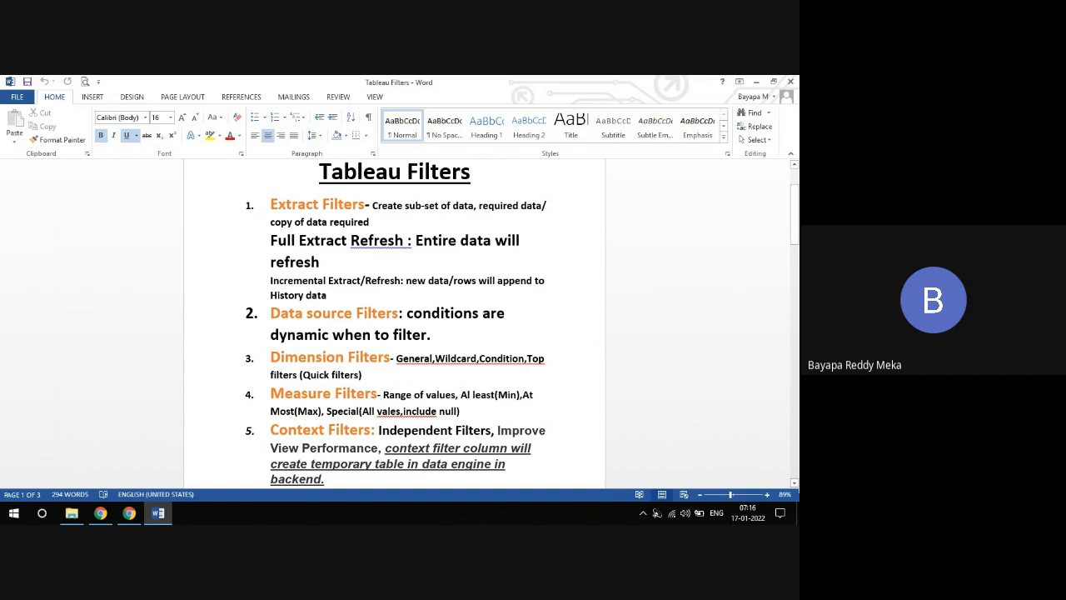
Review the Tableau Filters notes and highlight the Extract Filters and Data source Filters entries
left_click(795, 484)
left_click(796, 484)
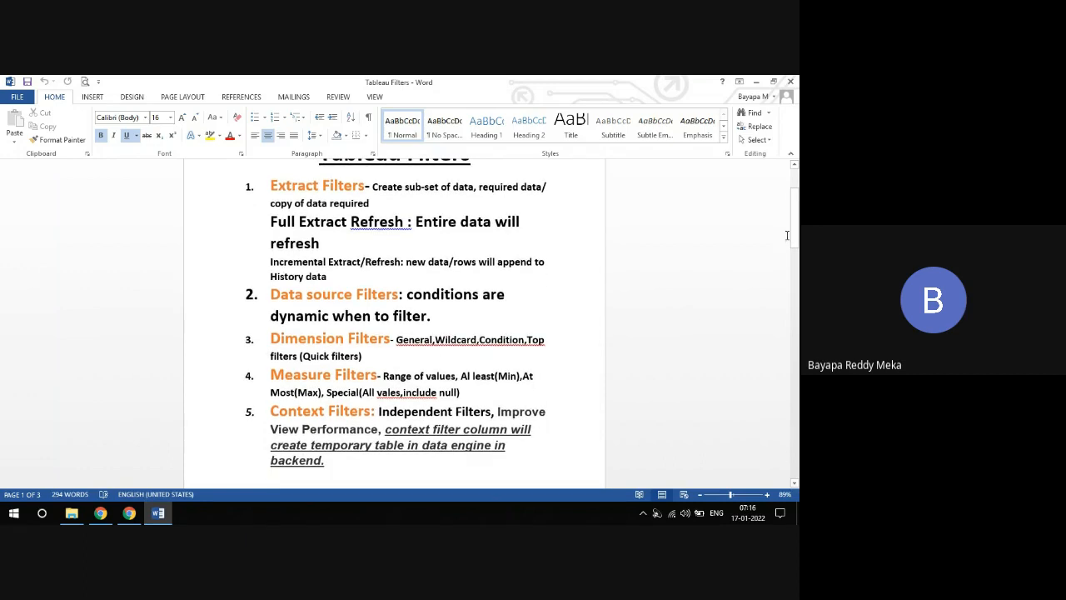
left_click_drag(796, 231, 795, 219)
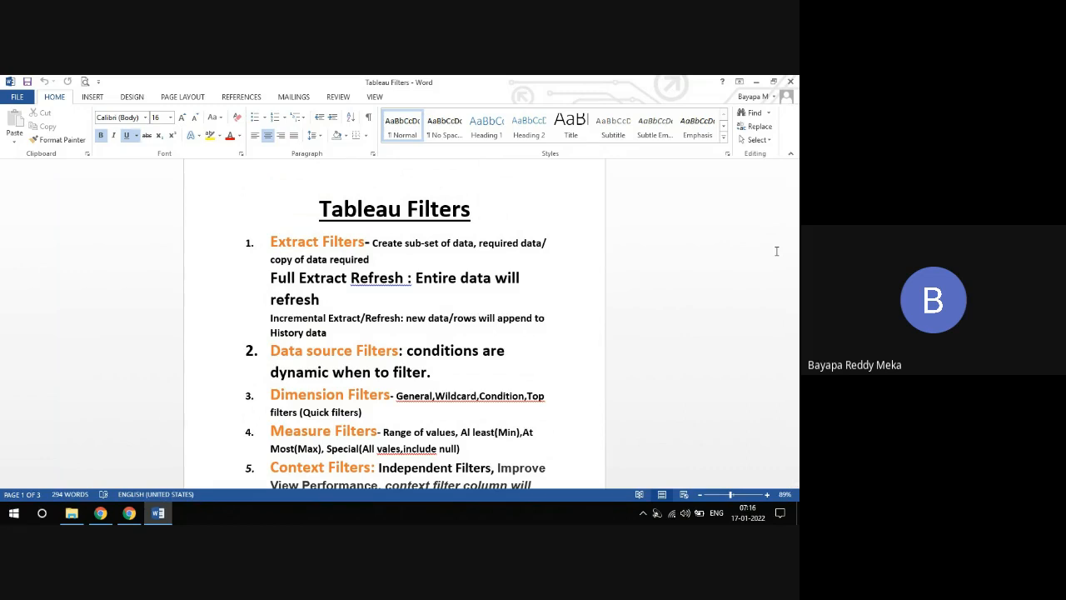
left_click(794, 484)
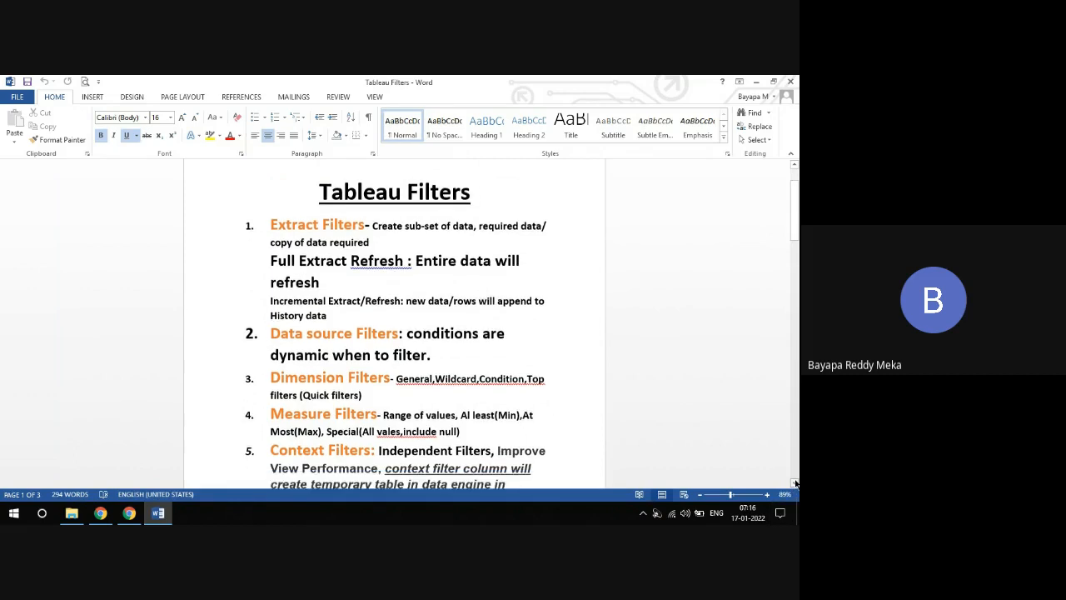
left_click(794, 484)
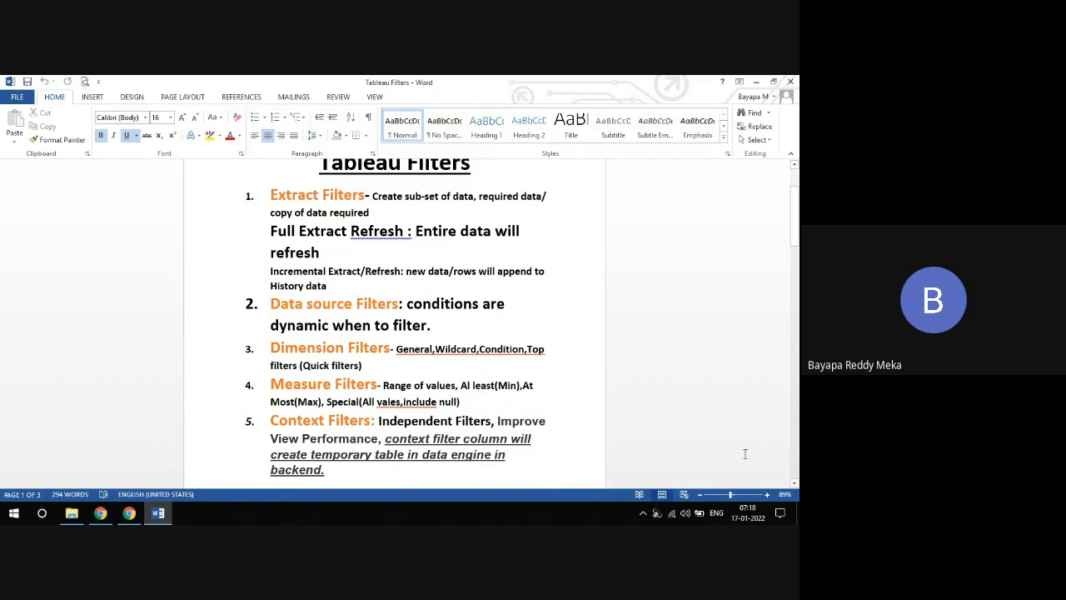
left_click_drag(795, 215, 795, 206)
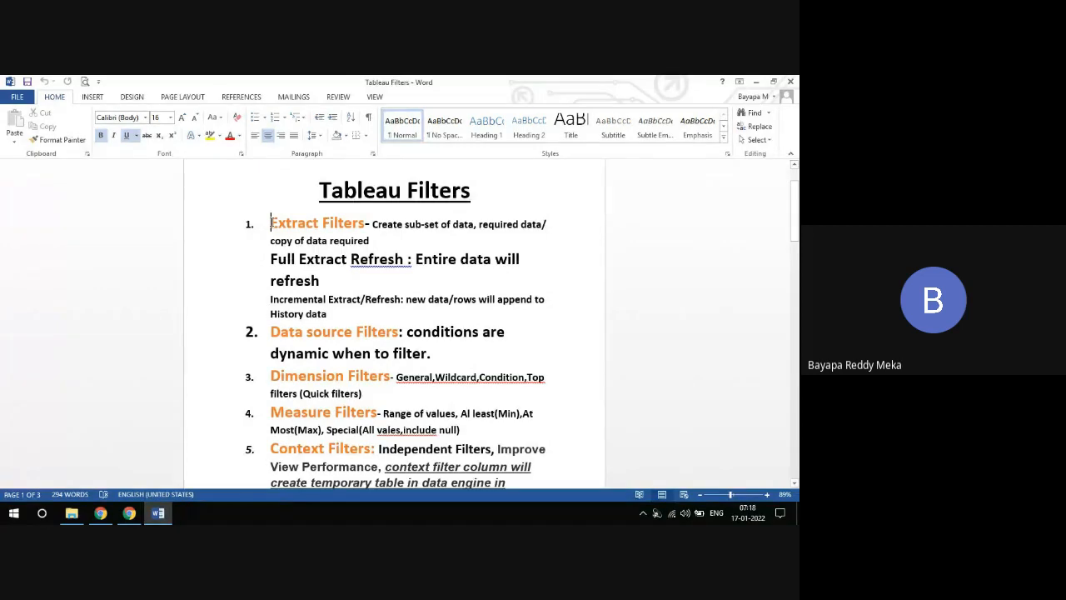
left_click_drag(270, 223, 431, 353)
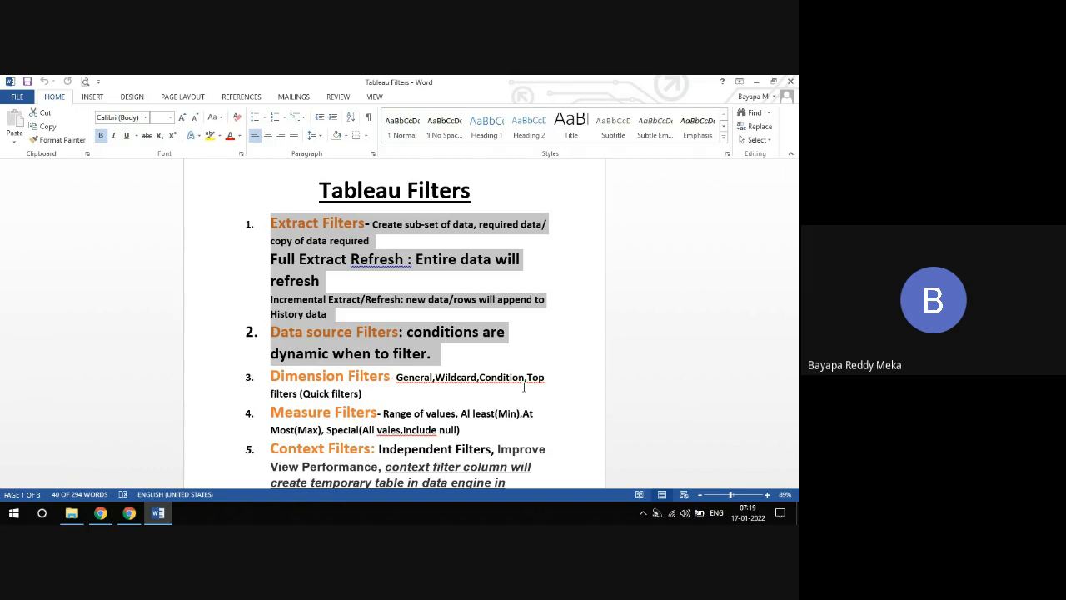
Launch Tableau 2021.3 from the desktop and dismiss the update and file recovery dialogs
left_click(798, 512)
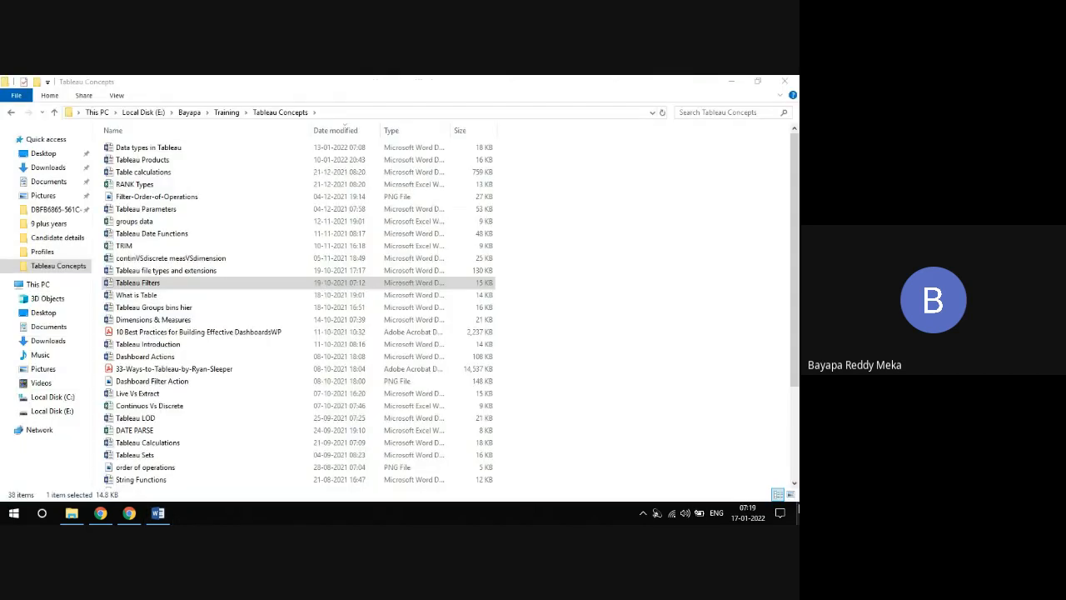
right_click(438, 234)
left_click(22, 155)
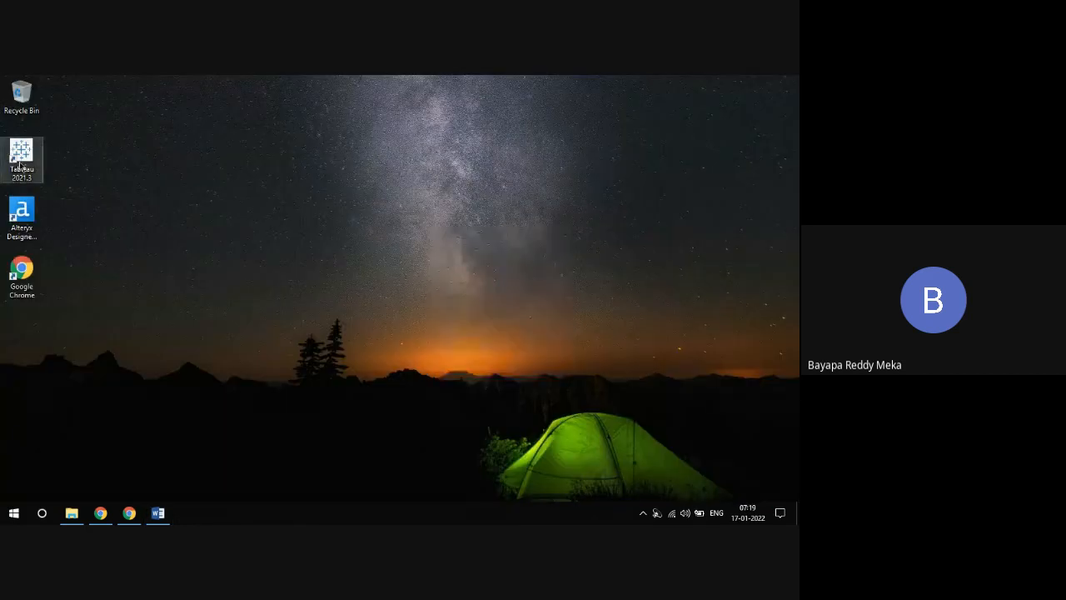
double_click(22, 155)
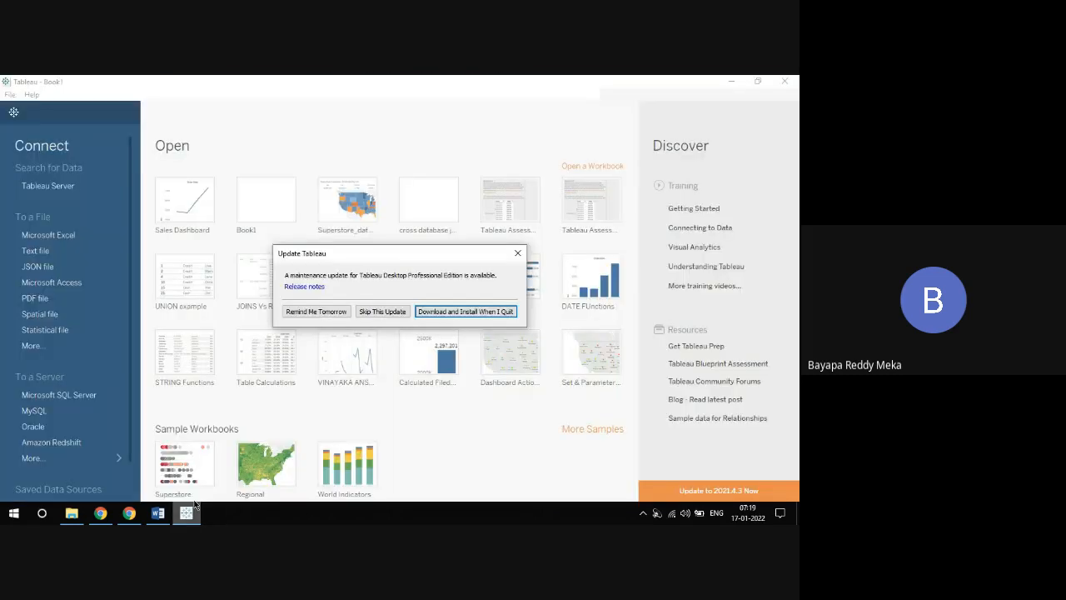
left_click(517, 253)
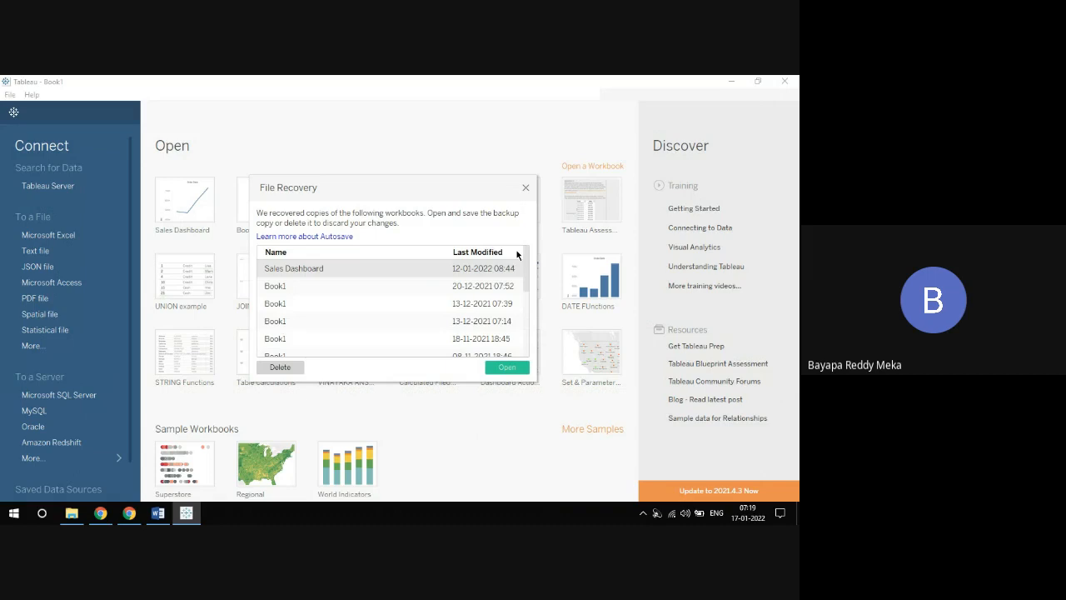
left_click(526, 188)
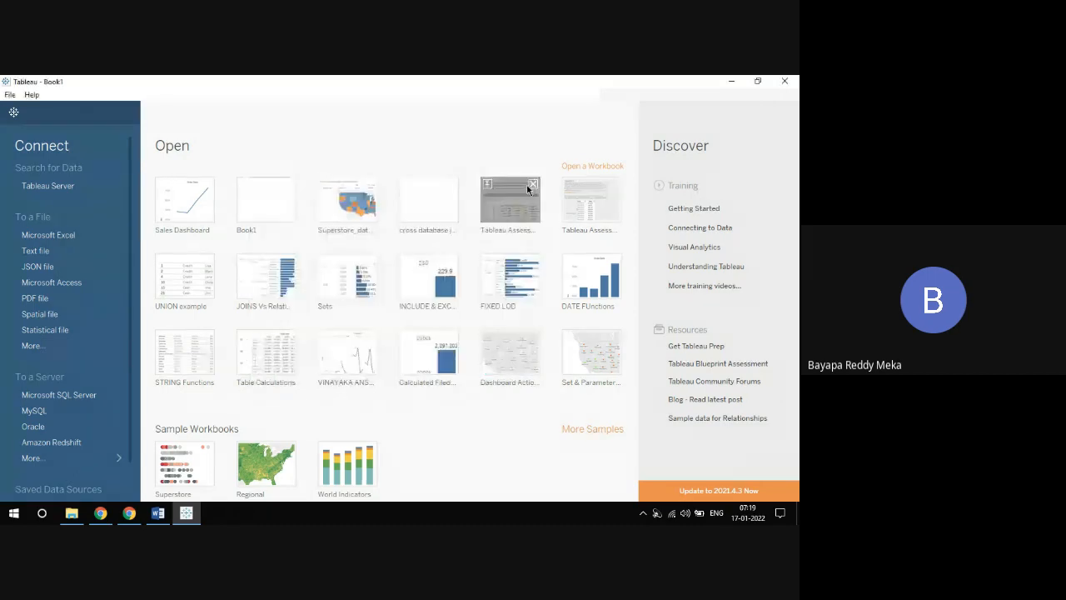
Connect to the Sample - Superstore Excel workbook in My Tableau Repository under Datasources, 2021.3, en_US-US
left_click(57, 236)
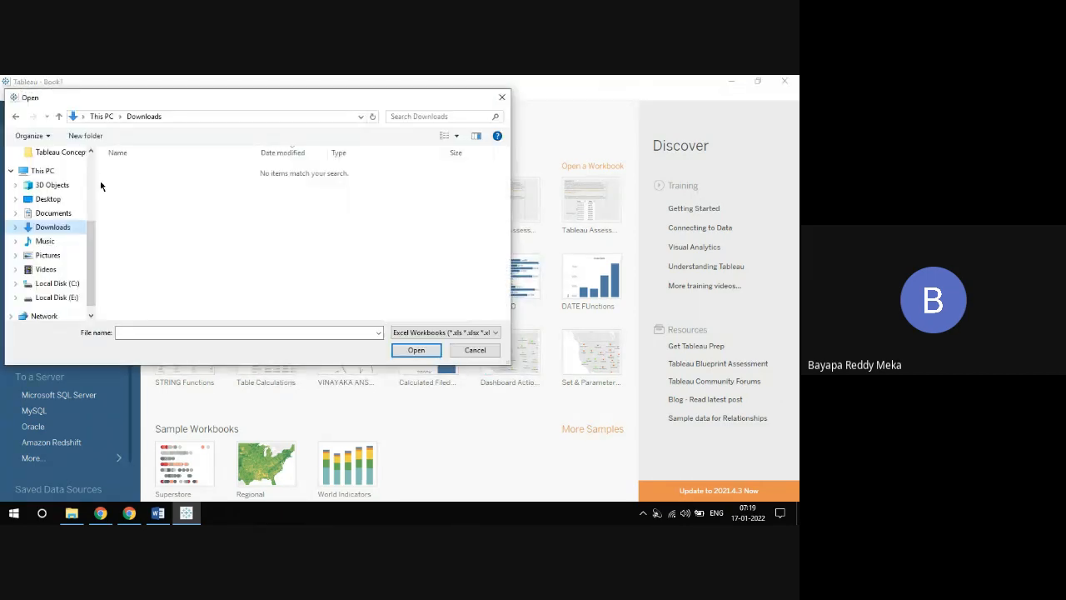
left_click(58, 212)
double_click(139, 194)
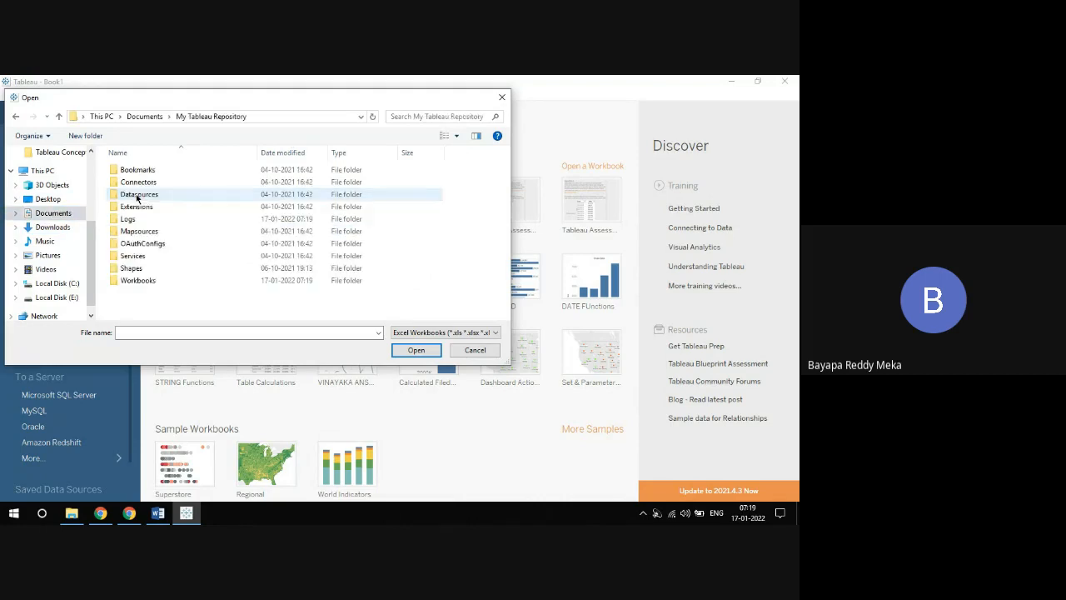
double_click(139, 195)
double_click(134, 172)
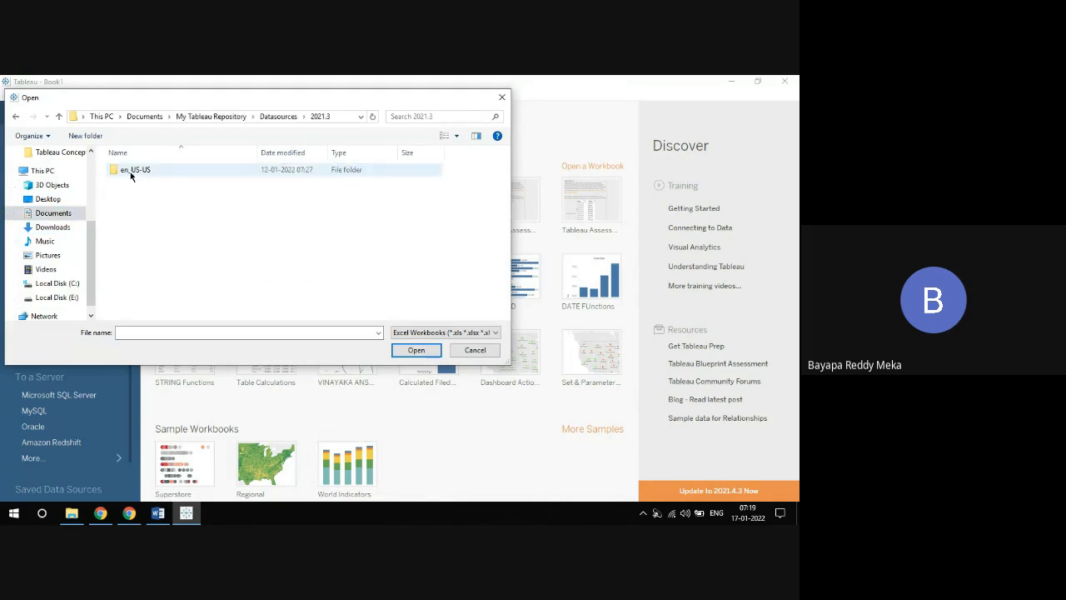
double_click(130, 171)
double_click(136, 183)
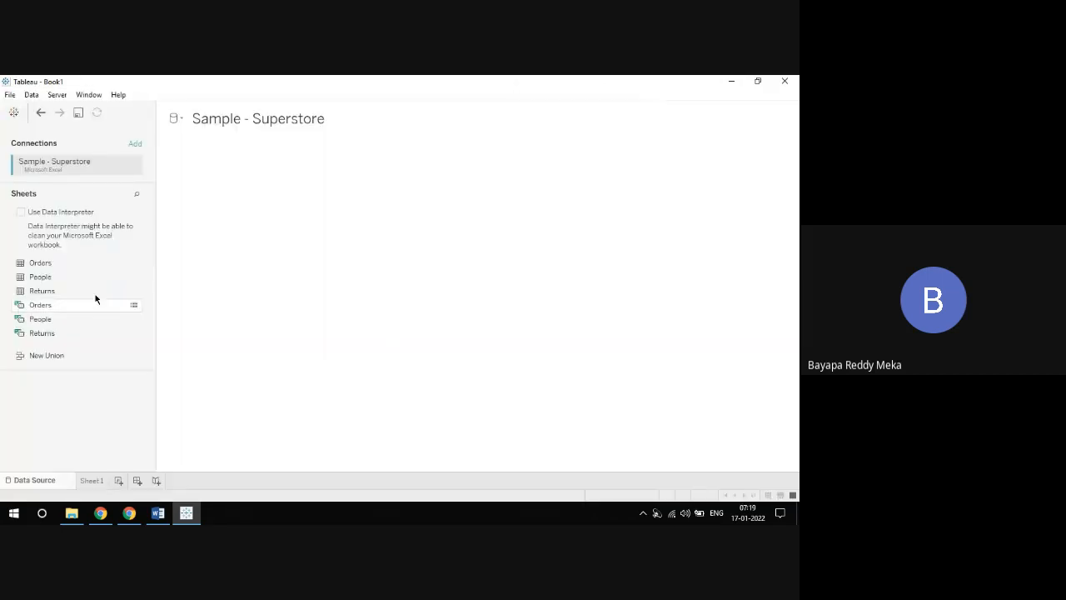
Try the Orders table on the data source canvas with its details collapsed, and remove it
left_click_drag(50, 263, 228, 217)
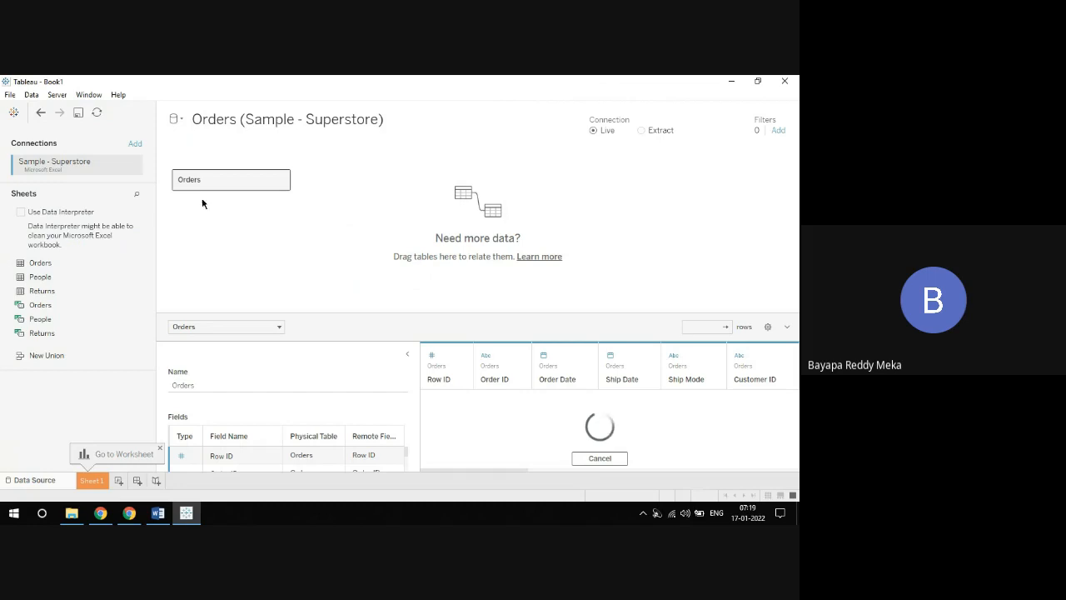
left_click(407, 354)
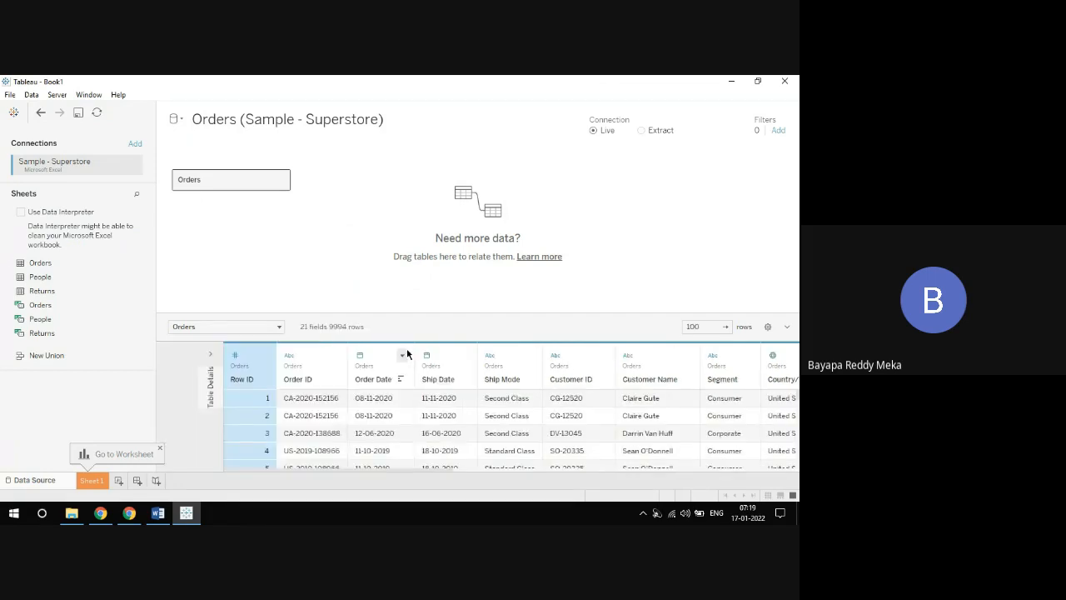
left_click(282, 179)
left_click(304, 209)
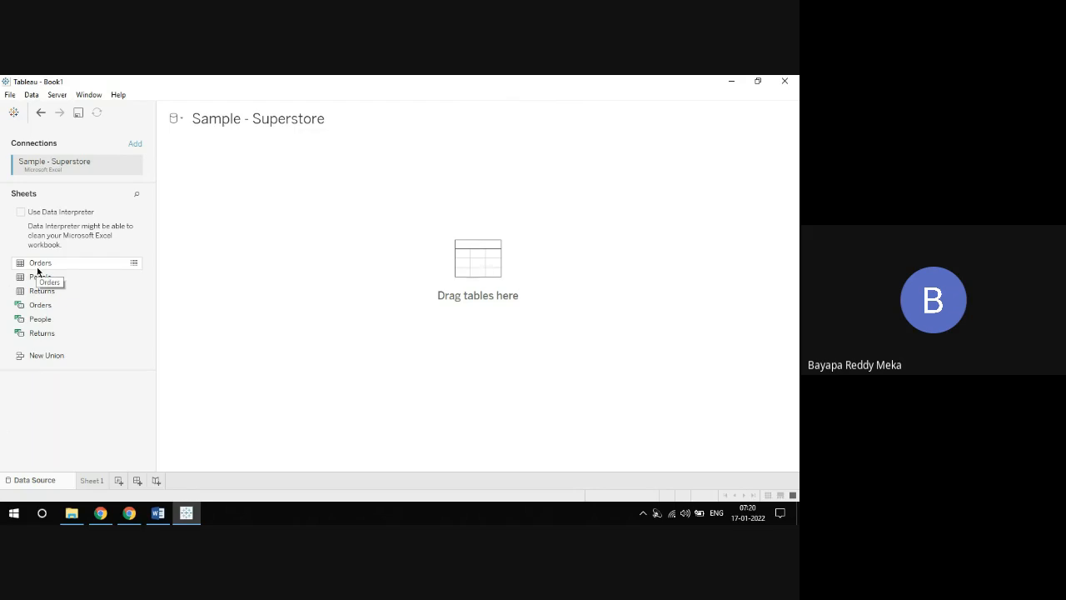
Add the Orders sheet to the data source canvas and collapse its table details
left_click_drag(37, 269, 325, 207)
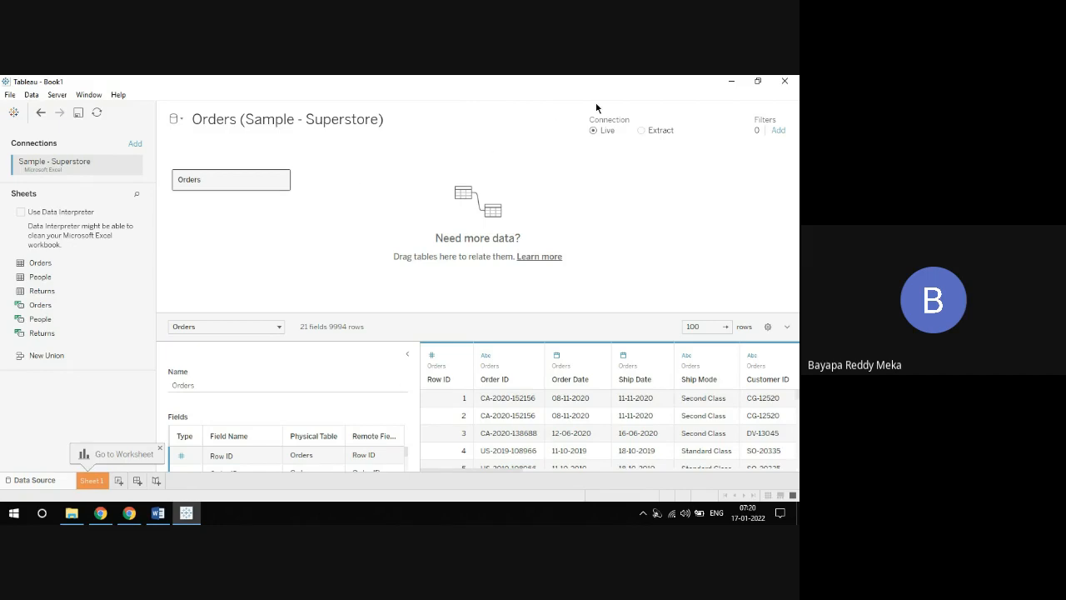
left_click(408, 355)
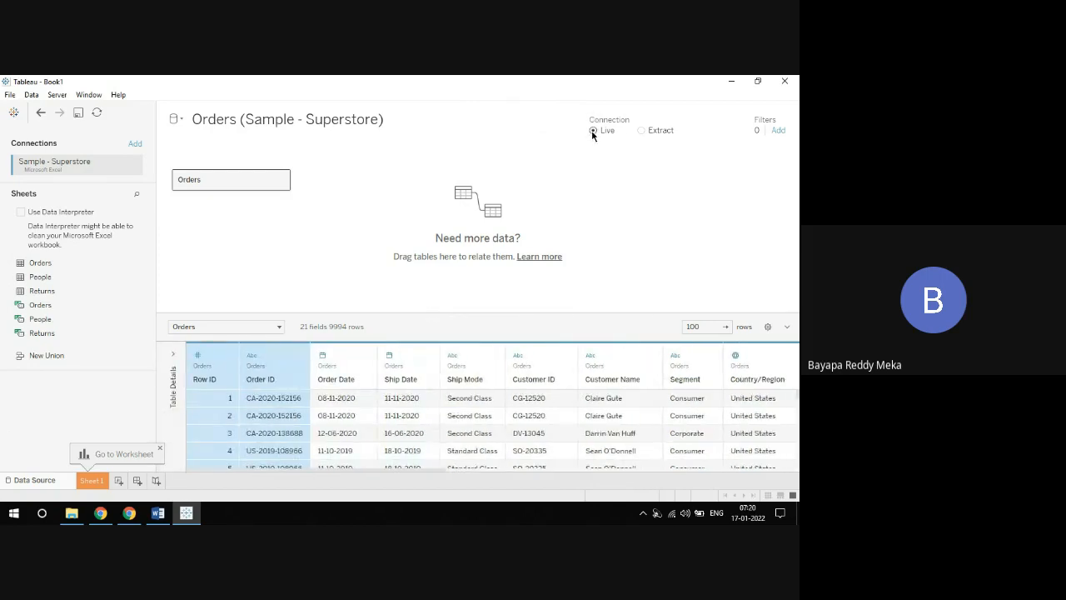
Compare the connection types by toggling the Orders data source between Extract and Live
left_click(642, 131)
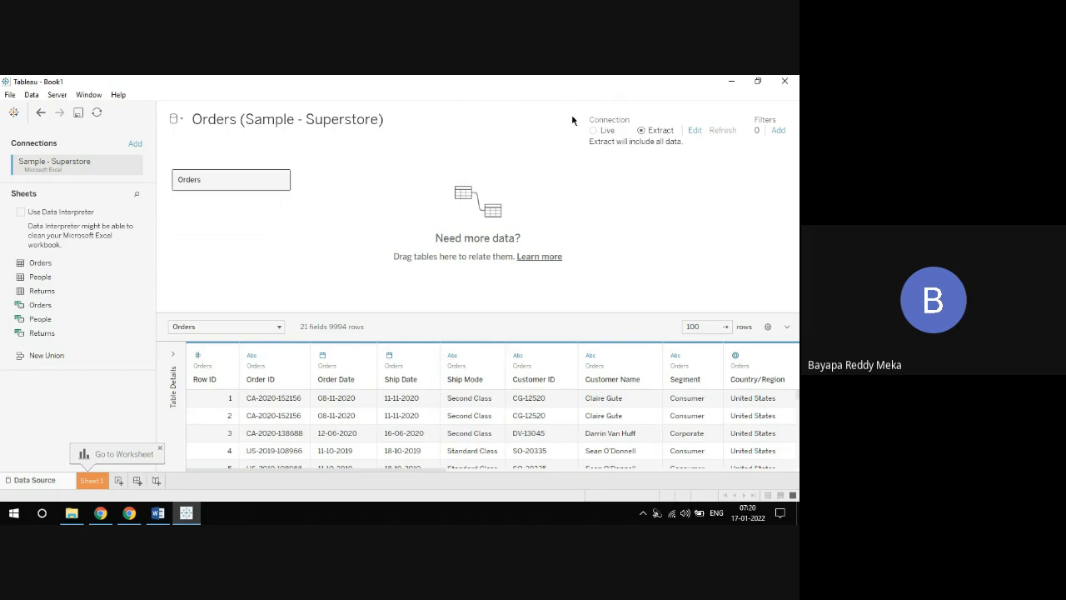
left_click(593, 131)
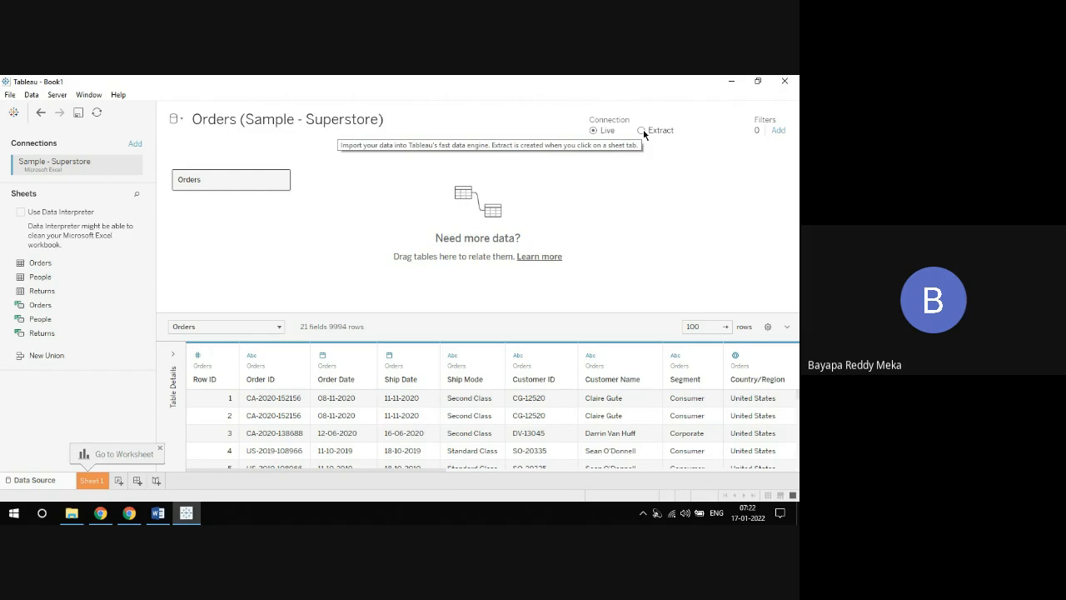
left_click(643, 130)
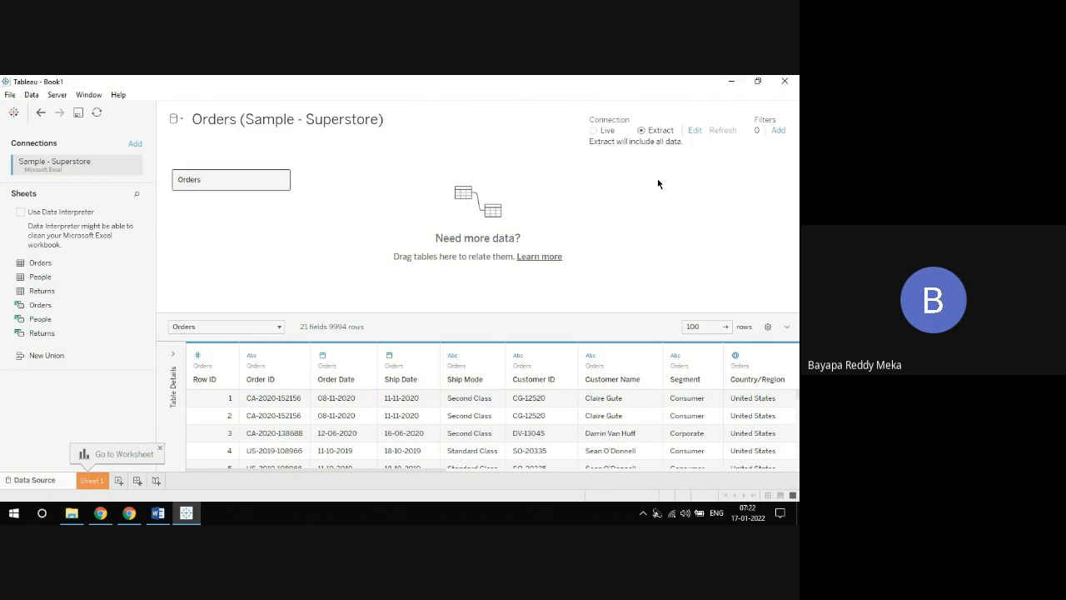
left_click(593, 131)
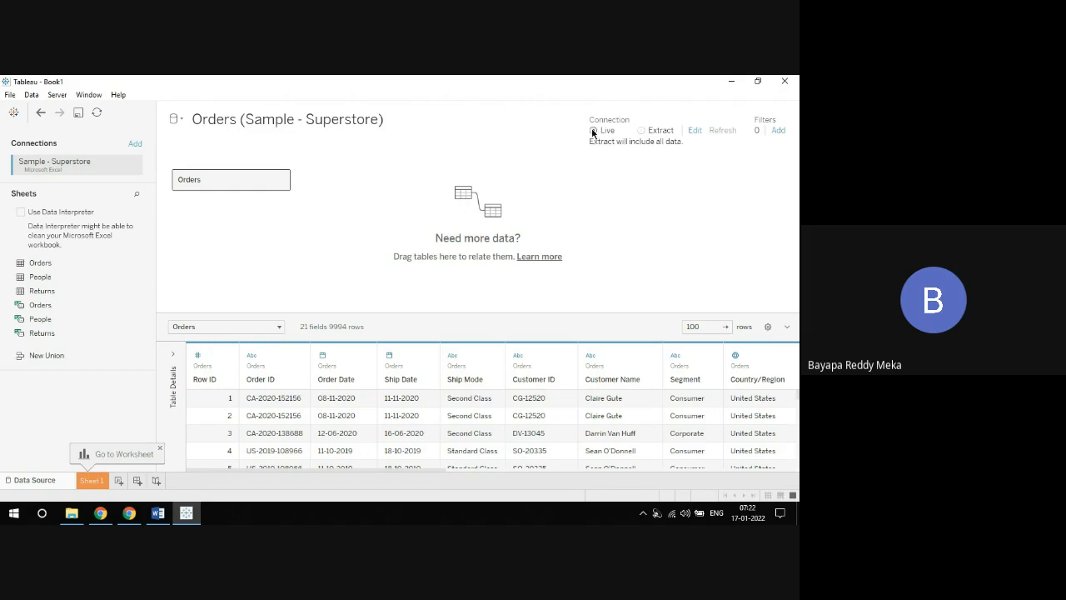
Switch the connection to Extract, look over the Extract Data settings, and return it to Live
left_click(642, 131)
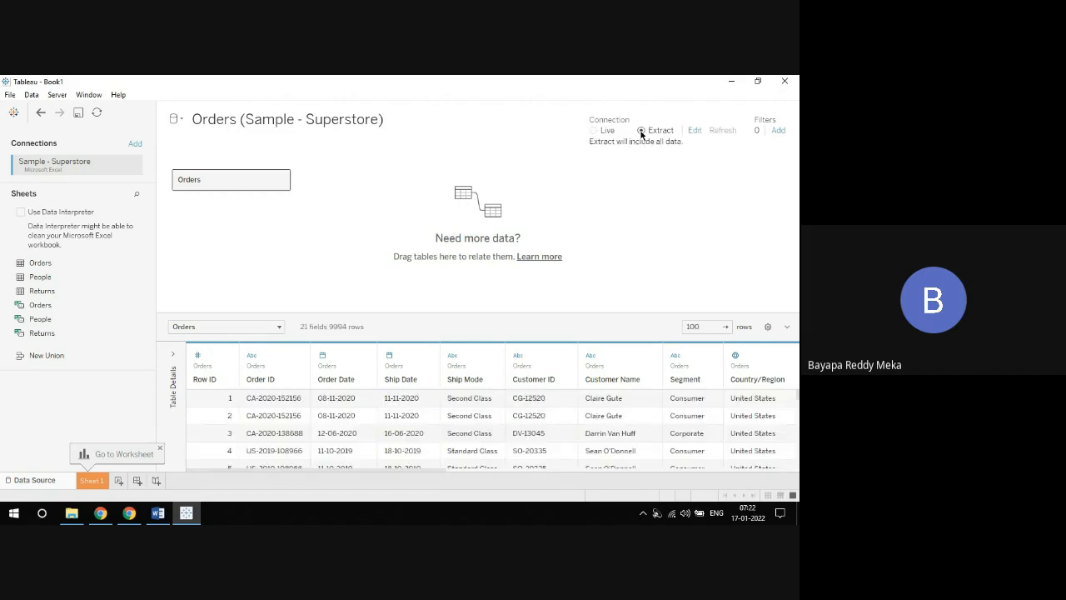
left_click(695, 132)
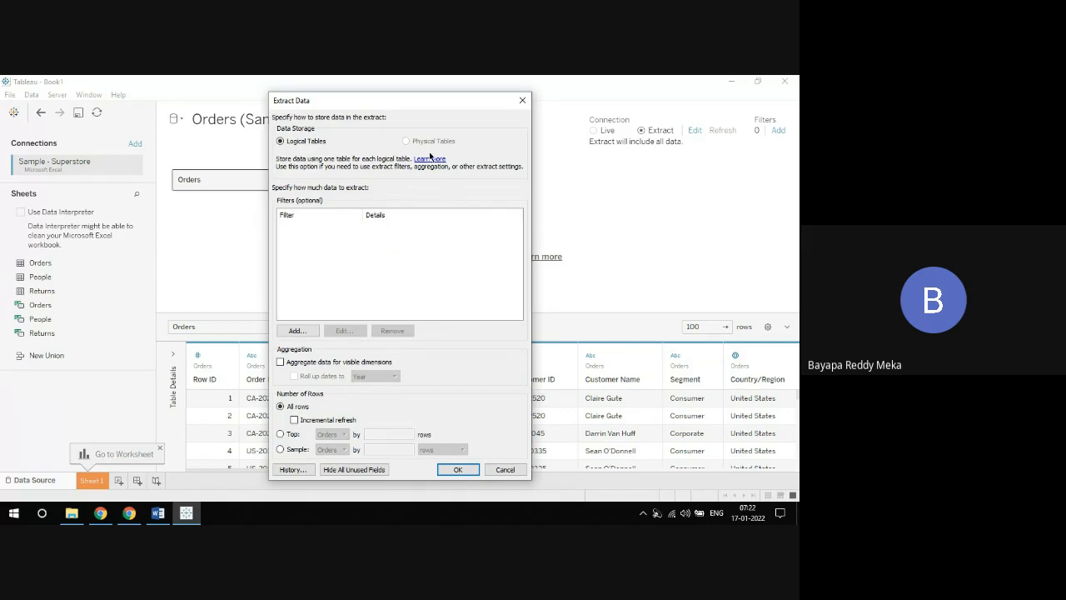
left_click_drag(381, 106, 429, 91)
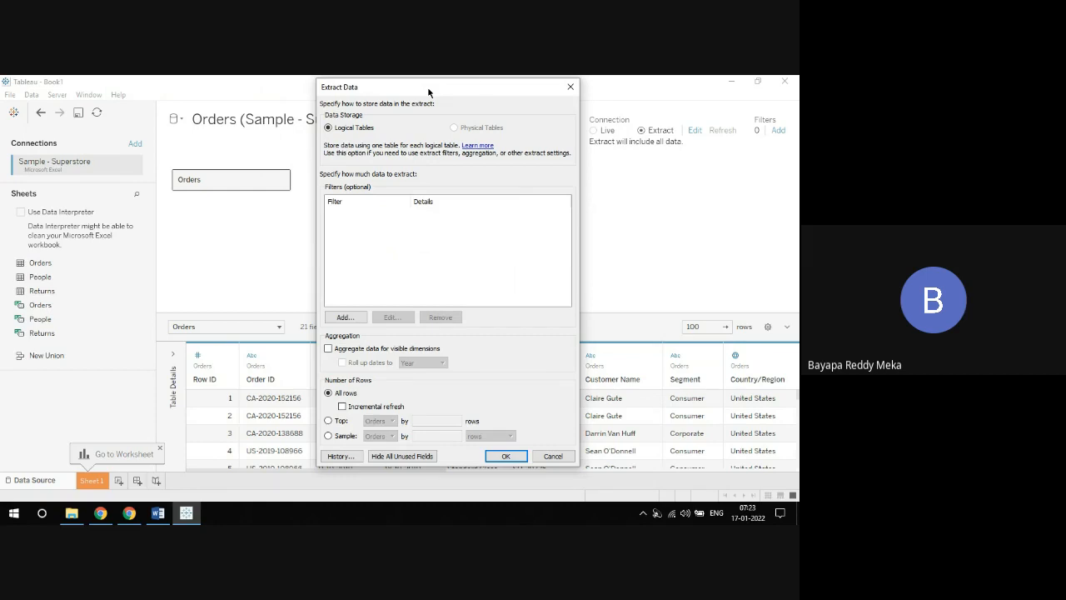
left_click(571, 86)
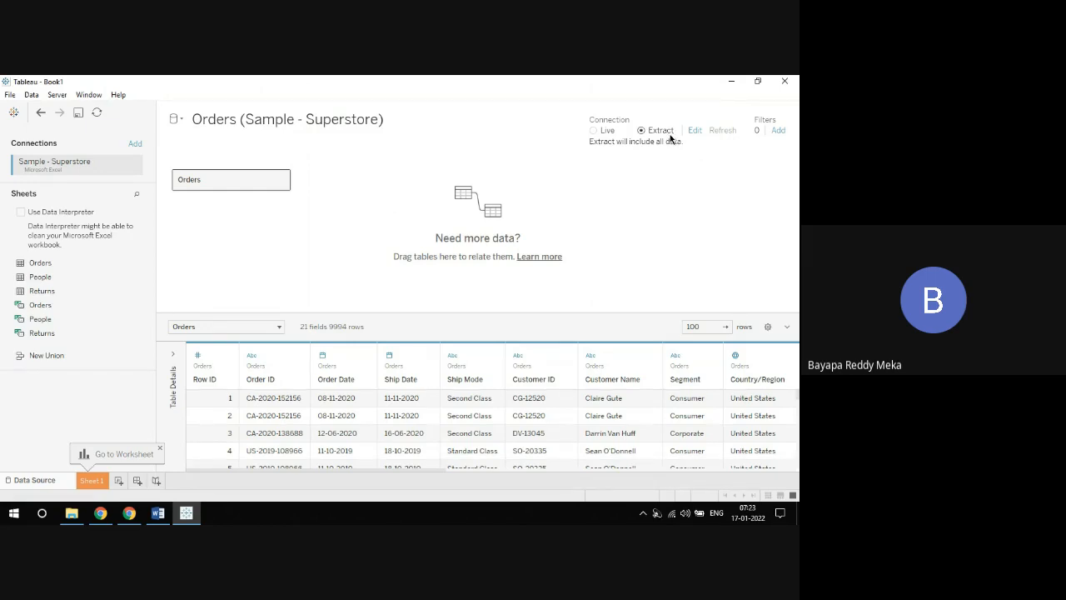
left_click(593, 132)
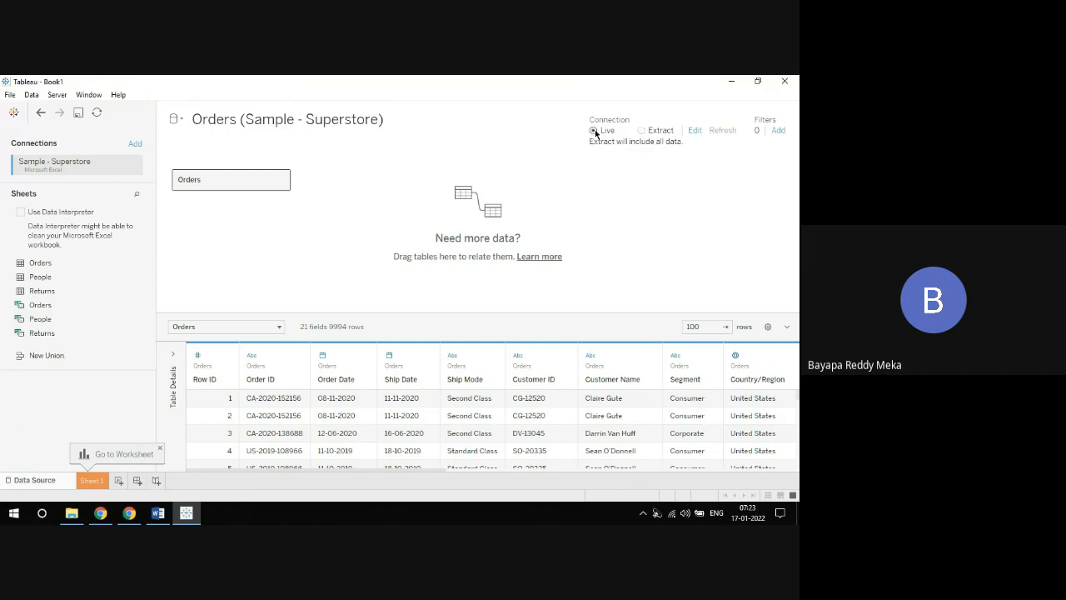
Set the Orders connection to Extract and open its Extract Data settings
left_click(642, 132)
left_click(694, 134)
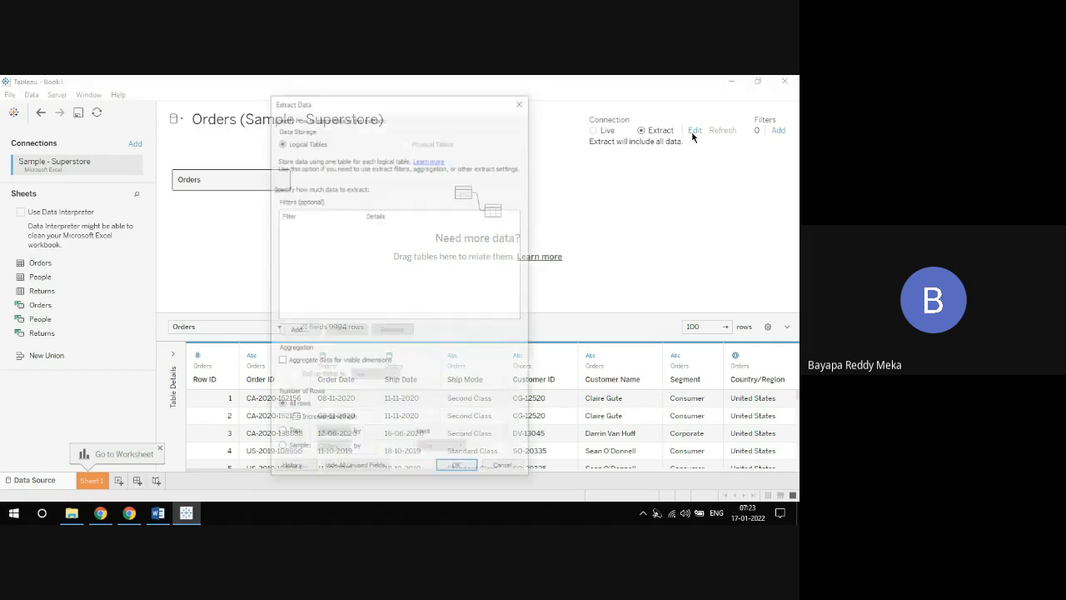
left_click_drag(346, 102, 362, 89)
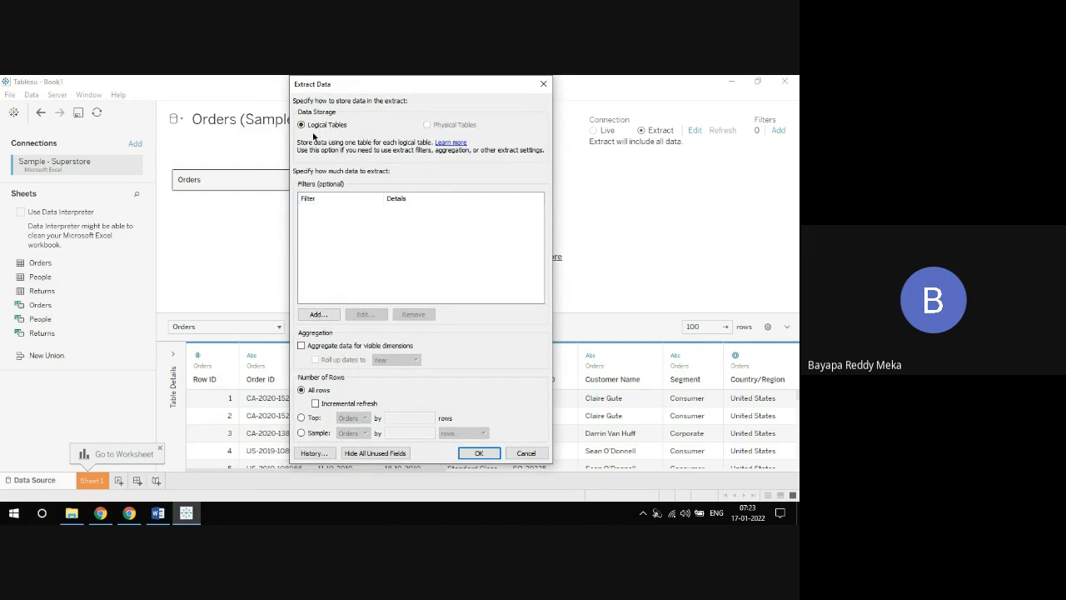
Check the Google Meet call in Chrome and return to Tableau
left_click(100, 513)
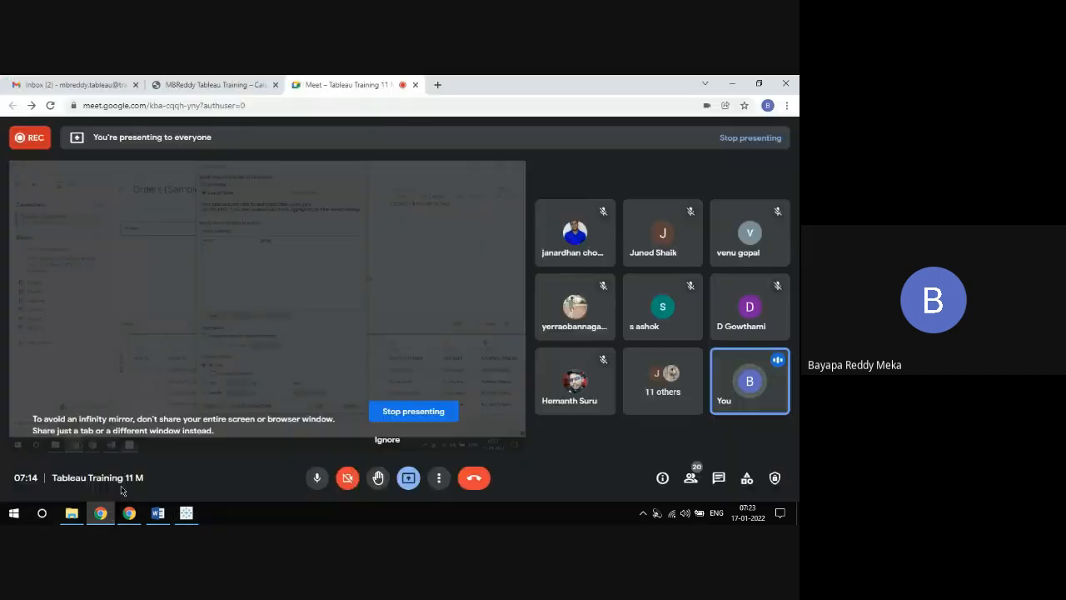
left_click(520, 186)
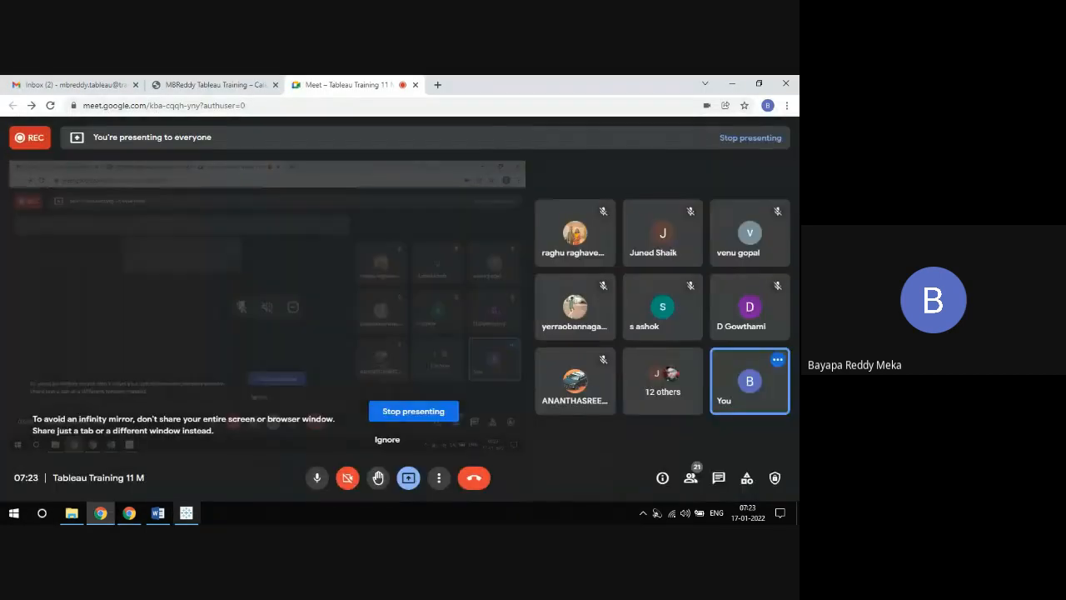
left_click(186, 512)
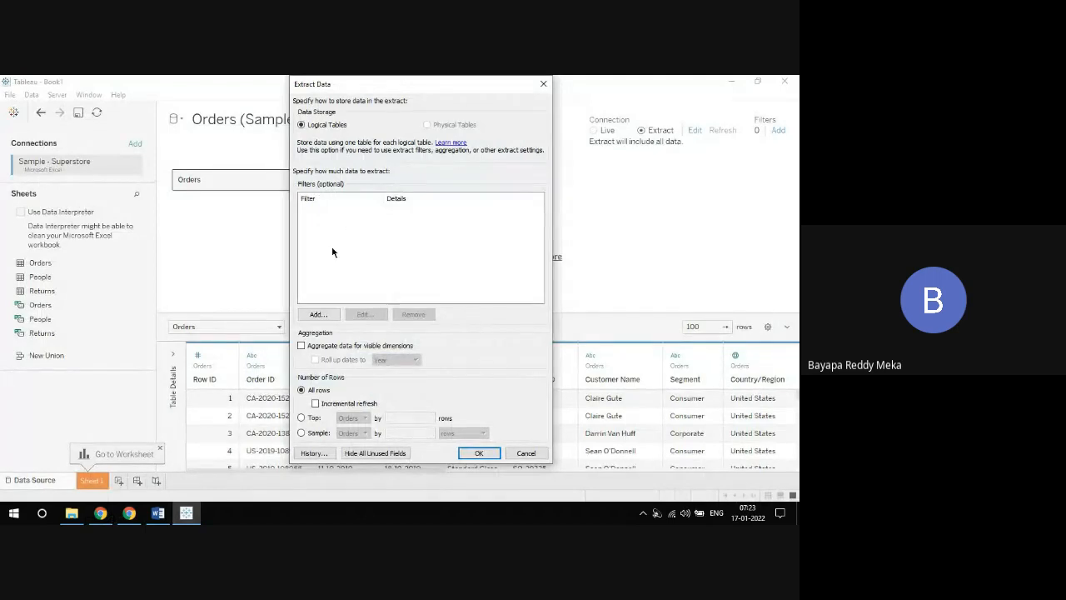
Look over the fields available for an extract filter and close the Extract Data settings without adding one
left_click(317, 315)
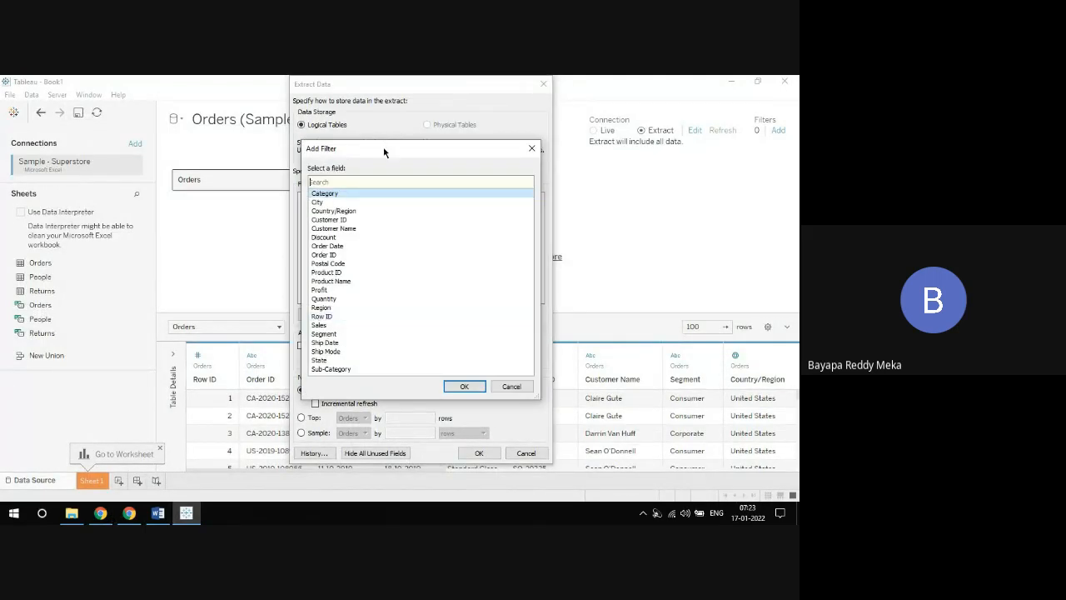
left_click_drag(382, 151, 395, 124)
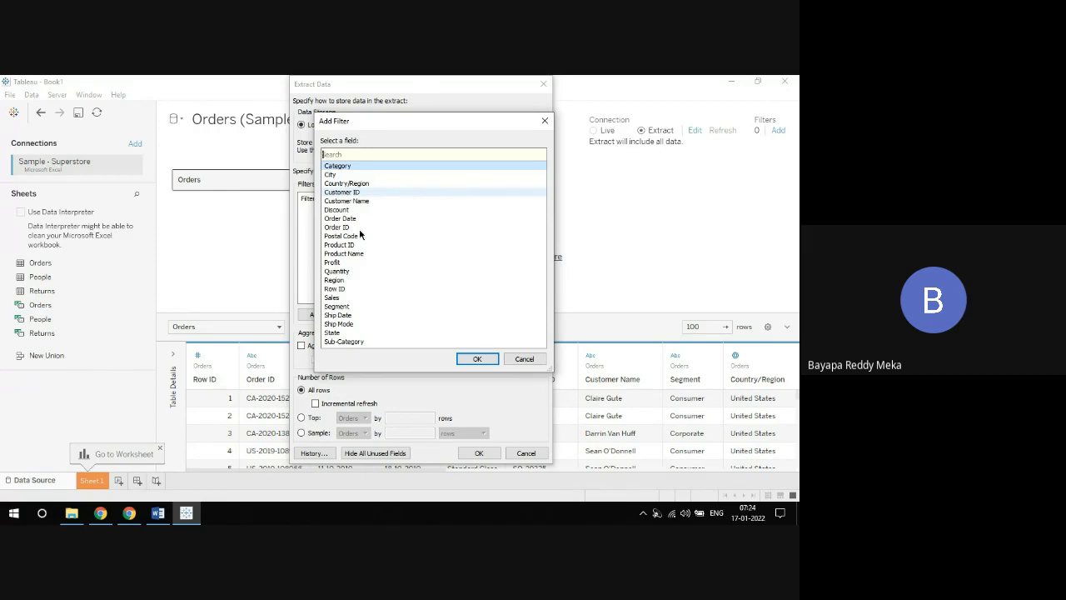
left_click(544, 122)
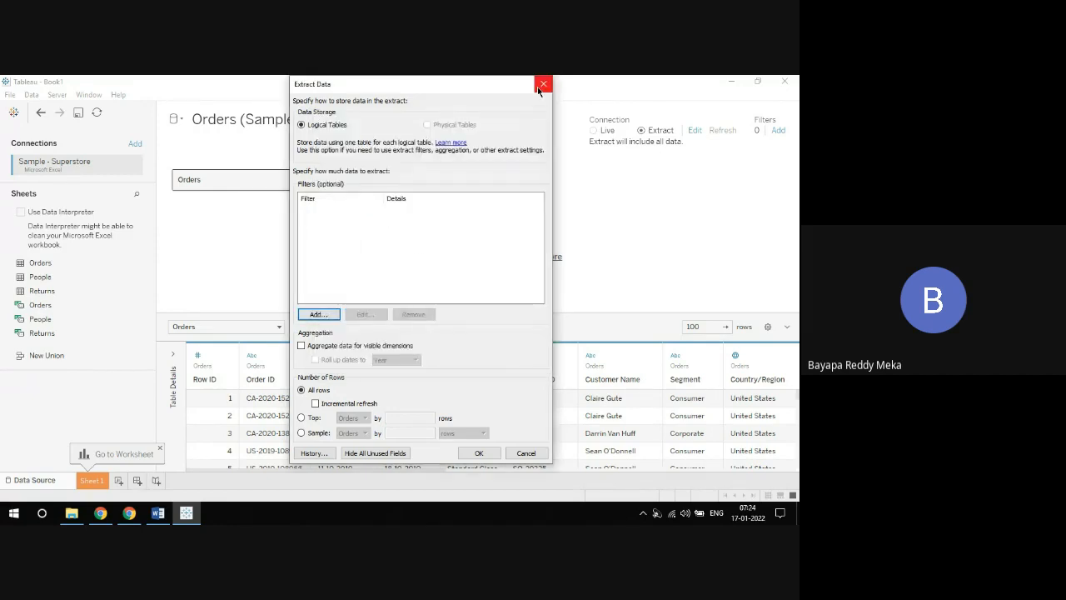
left_click(541, 86)
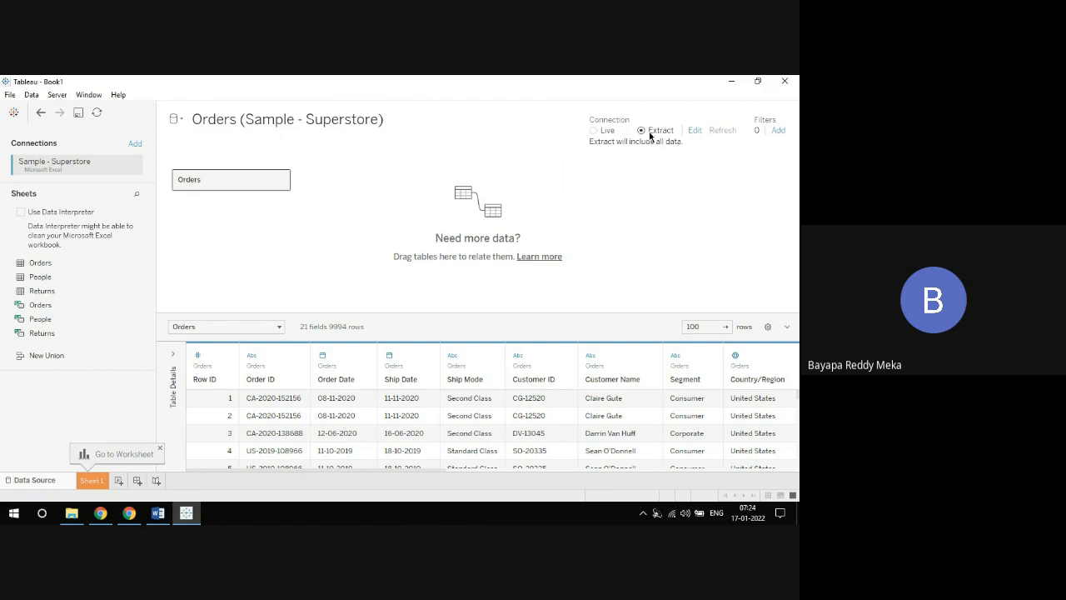
Look at the data source filters dialog, check the Google Meet call in Chrome meanwhile, and close the dialog without adding a filter
left_click(778, 131)
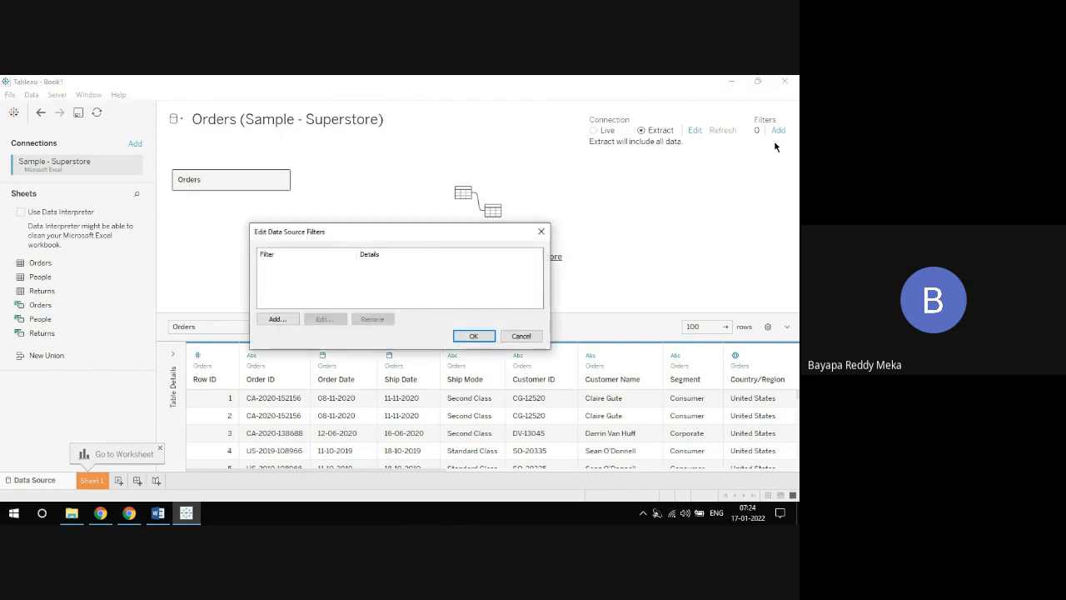
left_click_drag(438, 235, 407, 150)
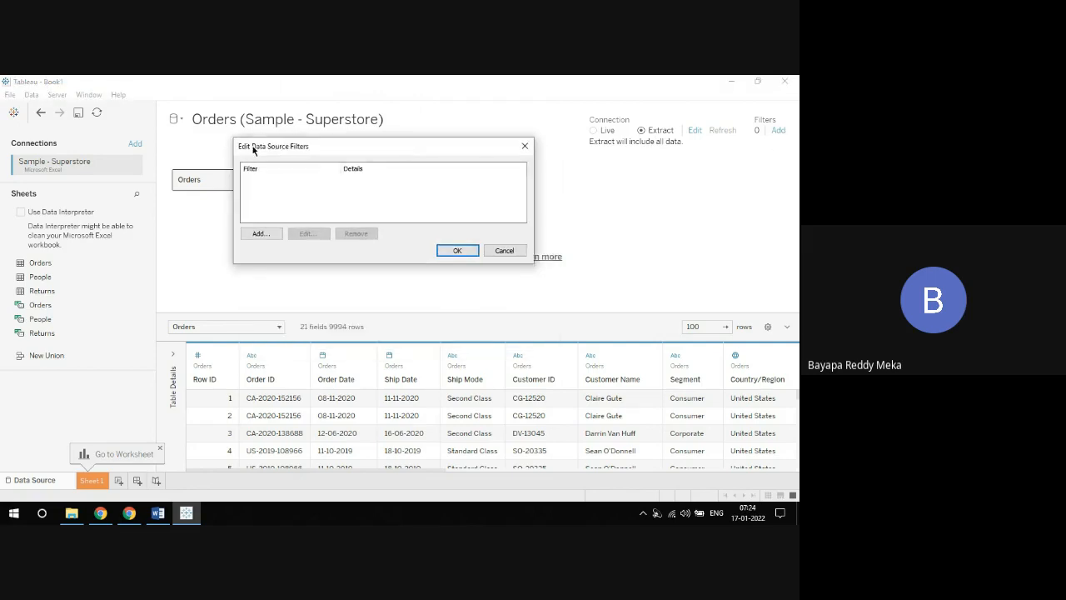
key("alt+Tab")
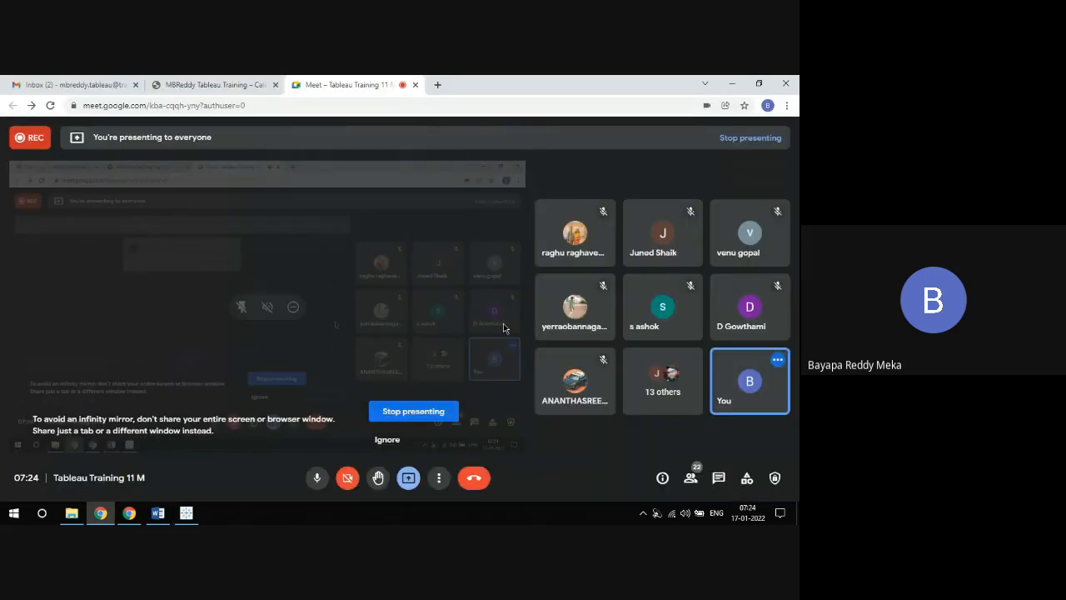
key("alt+Tab")
left_click(530, 146)
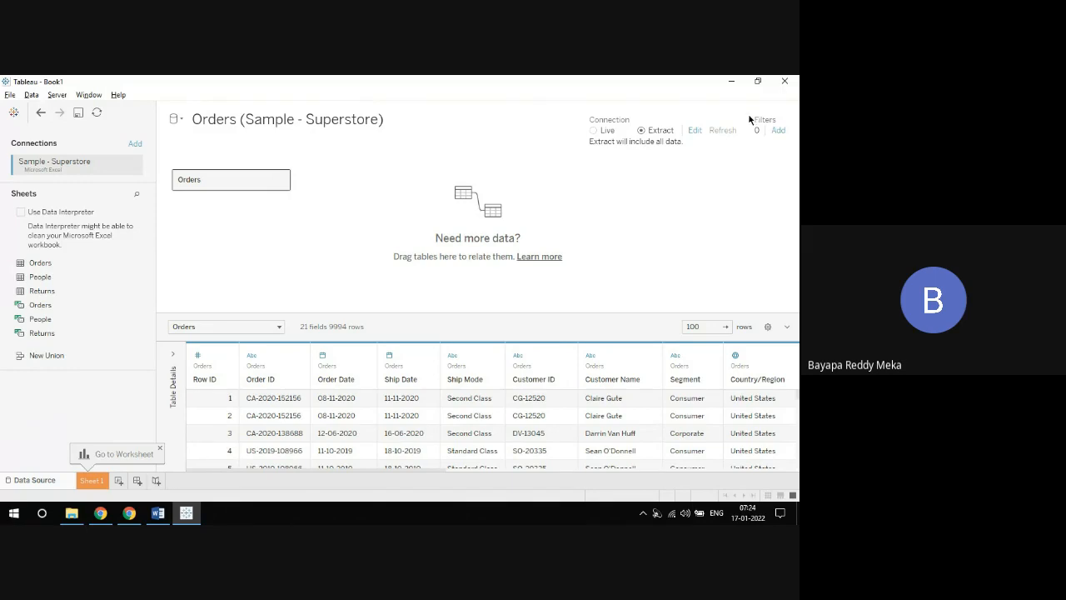
Compare the Live and Extract connections, reviewing the fields offered for an extract filter, and leave the connection on Extract
left_click(594, 130)
left_click(641, 131)
left_click(695, 131)
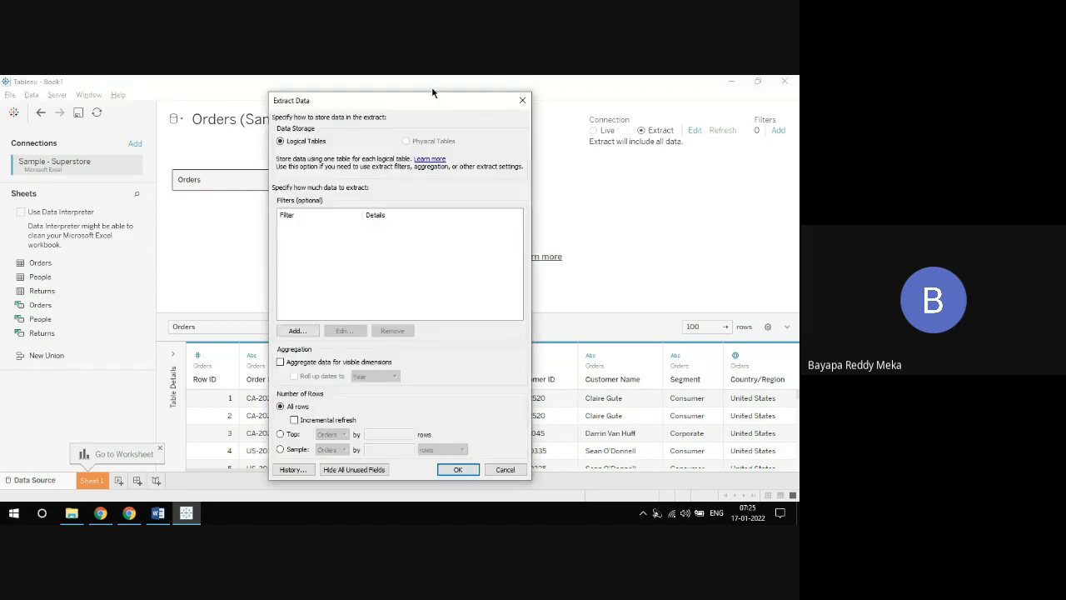
mouse_move(415, 106)
left_mouse_down()
mouse_move(395, 79)
mouse_move(411, 100)
left_mouse_up()
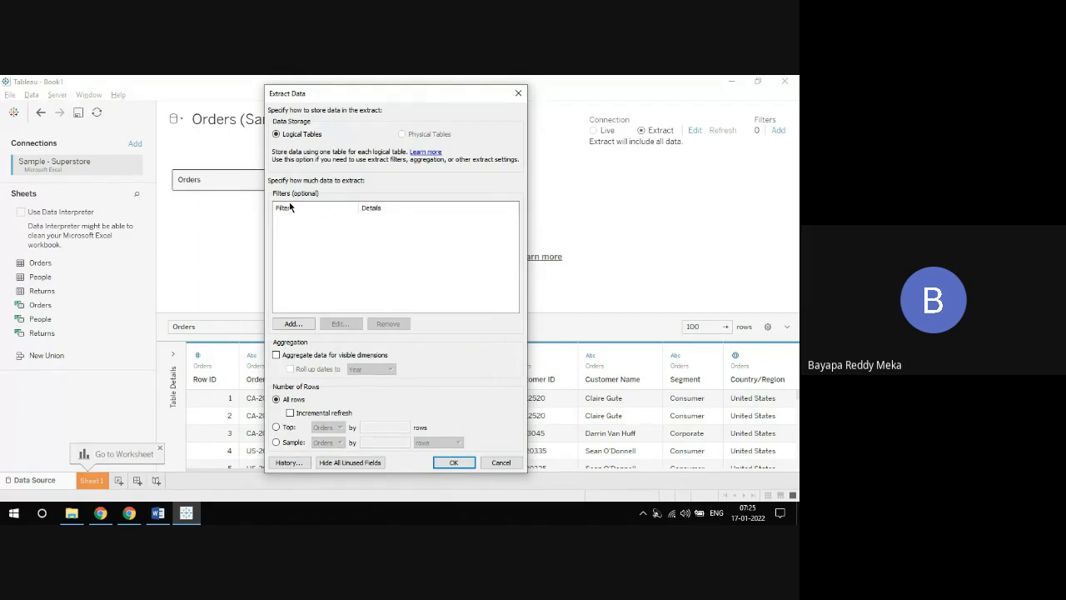
left_click(307, 324)
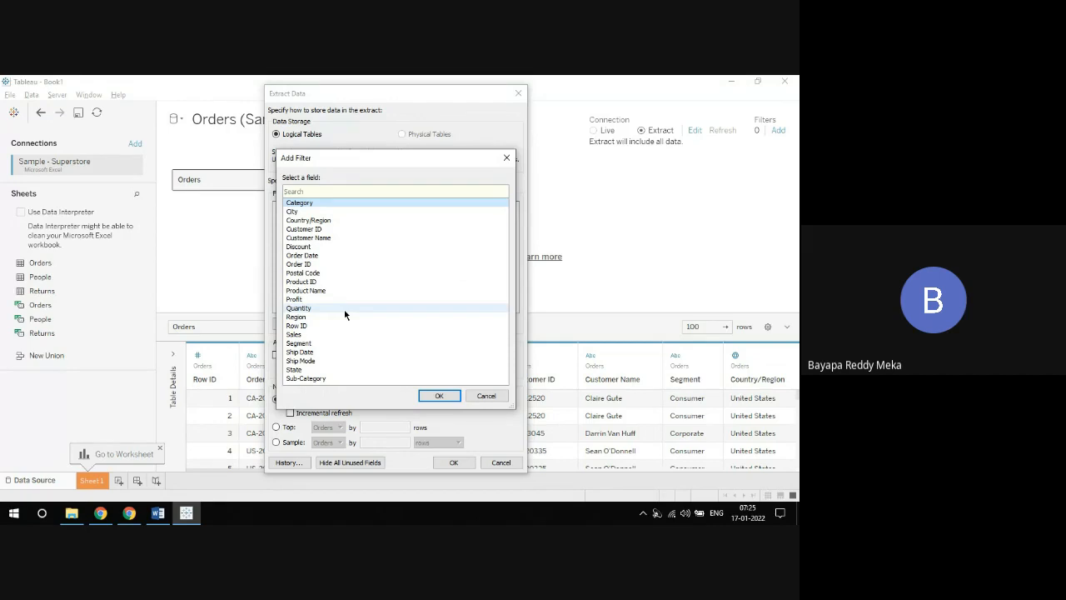
left_click(506, 160)
left_click(518, 94)
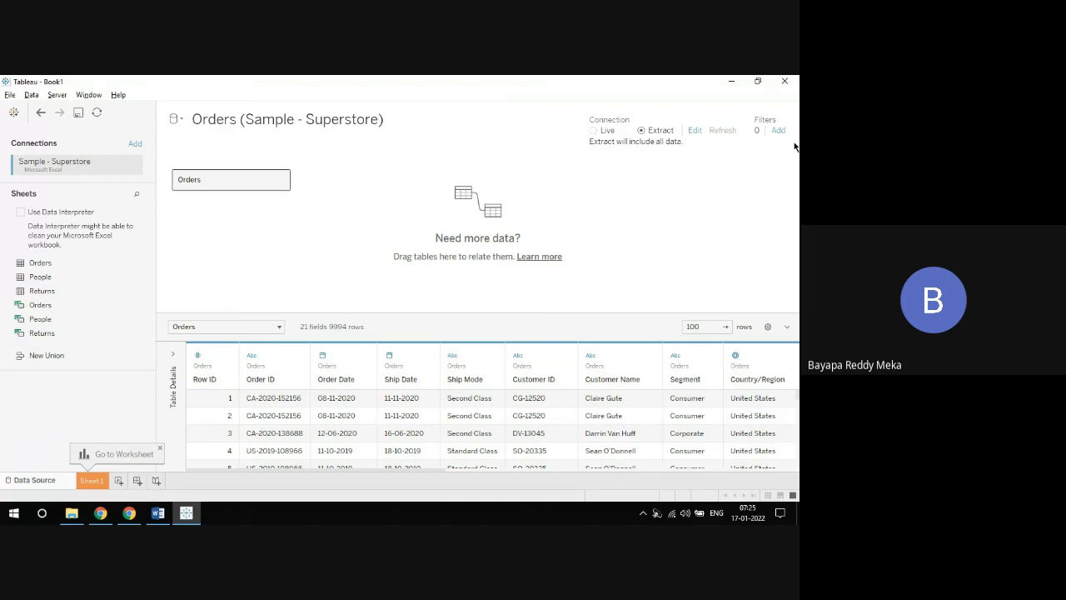
left_click(593, 131)
left_click(641, 131)
Open the Live Vs Extract document from the Tableau Concepts folder in Word and go to its Extract section
mouse_move(81, 518)
left_click(75, 463)
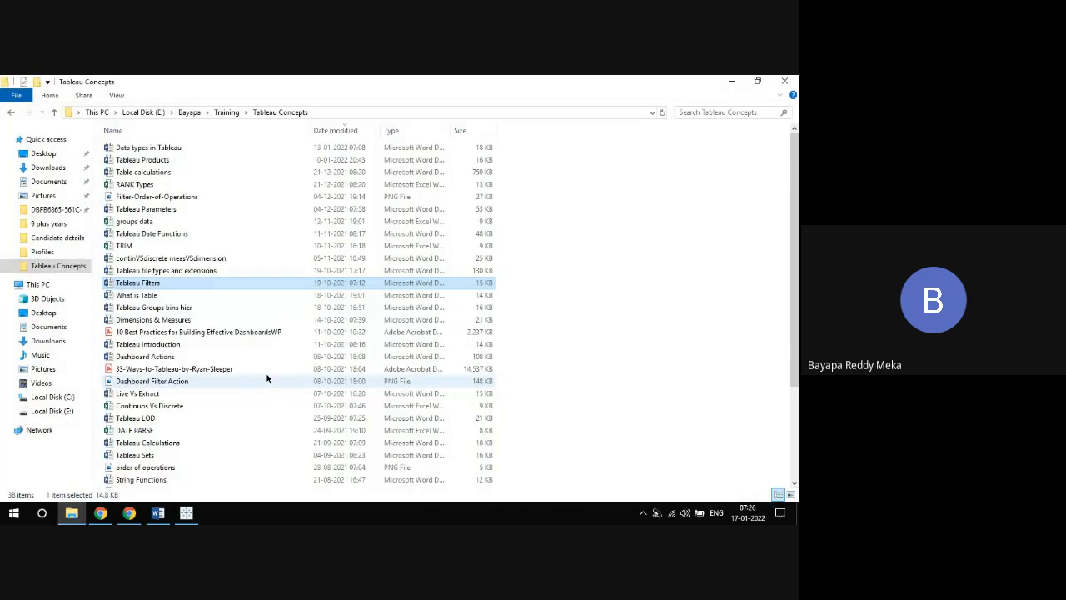
left_click(645, 332)
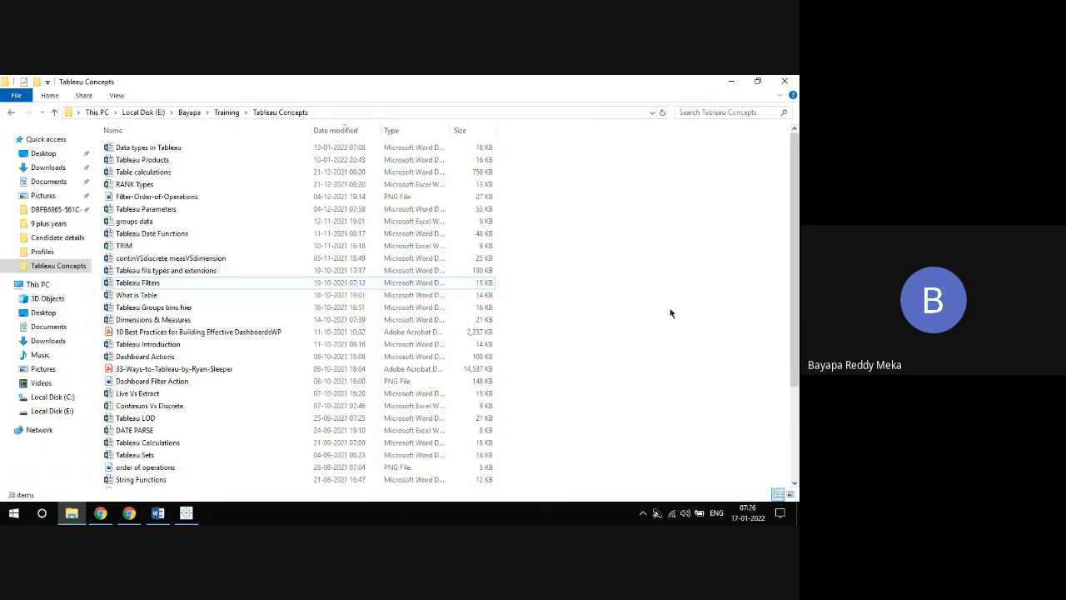
double_click(150, 398)
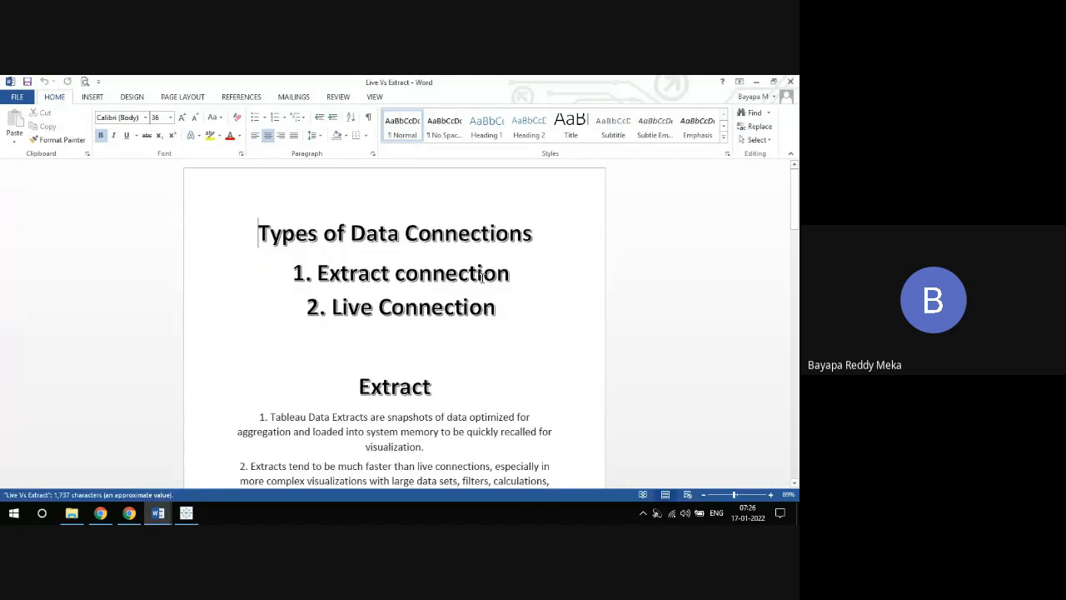
scroll(519, 308, "down", 2)
scroll(518, 309, "up", 1)
scroll(518, 309, "down", 1)
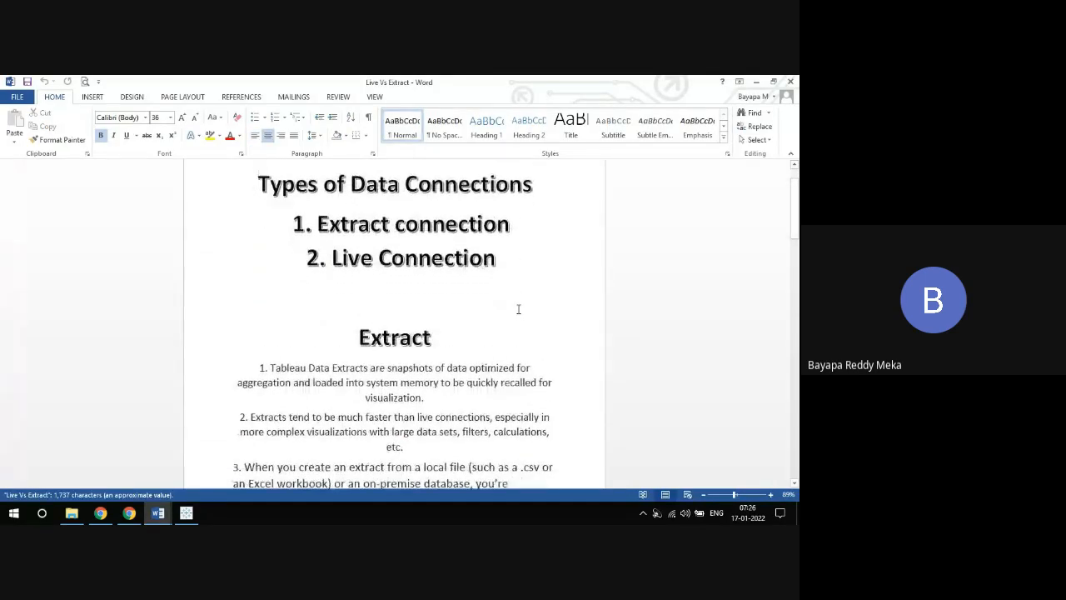
scroll(518, 309, "up", 1)
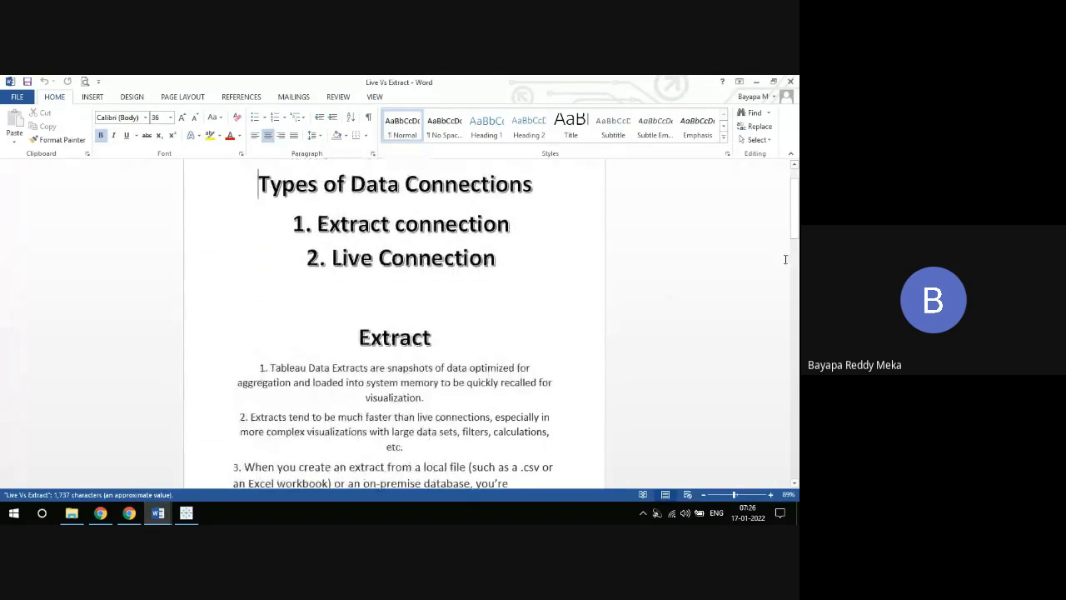
left_click_drag(794, 232, 795, 258)
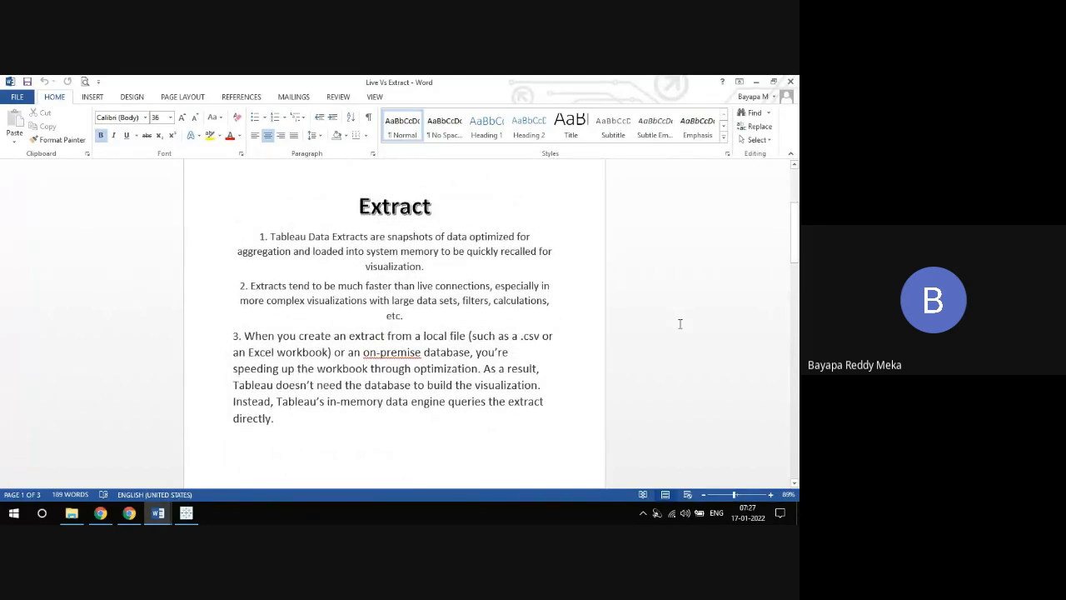
Add "/subset" after "snapshots" in the first Extract point and make the word "subset" bold
left_click(467, 207)
left_click(434, 236)
type("/subset")
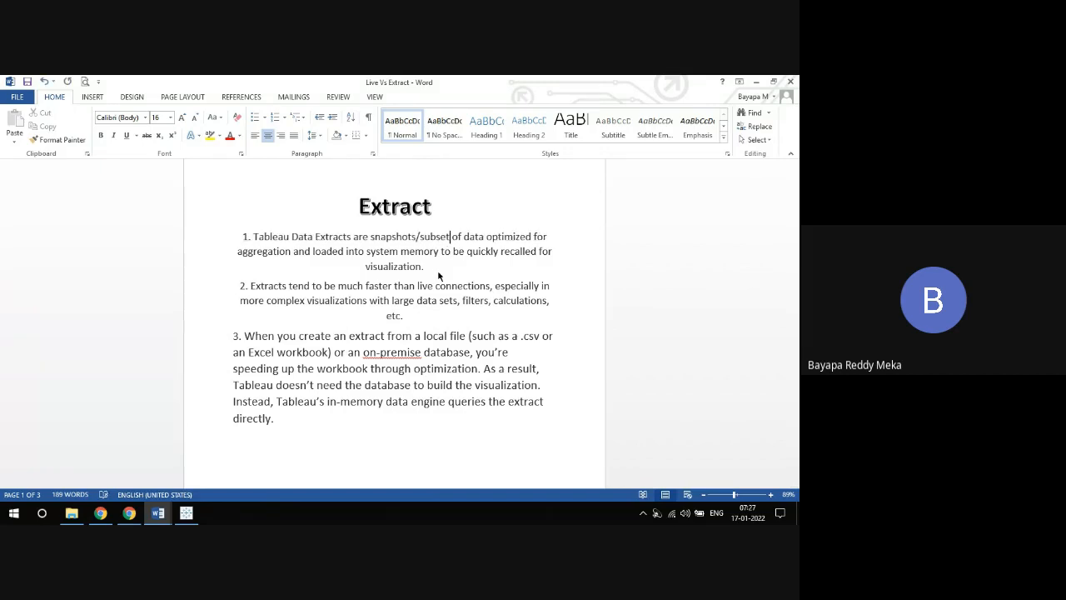
left_click_drag(420, 237, 451, 238)
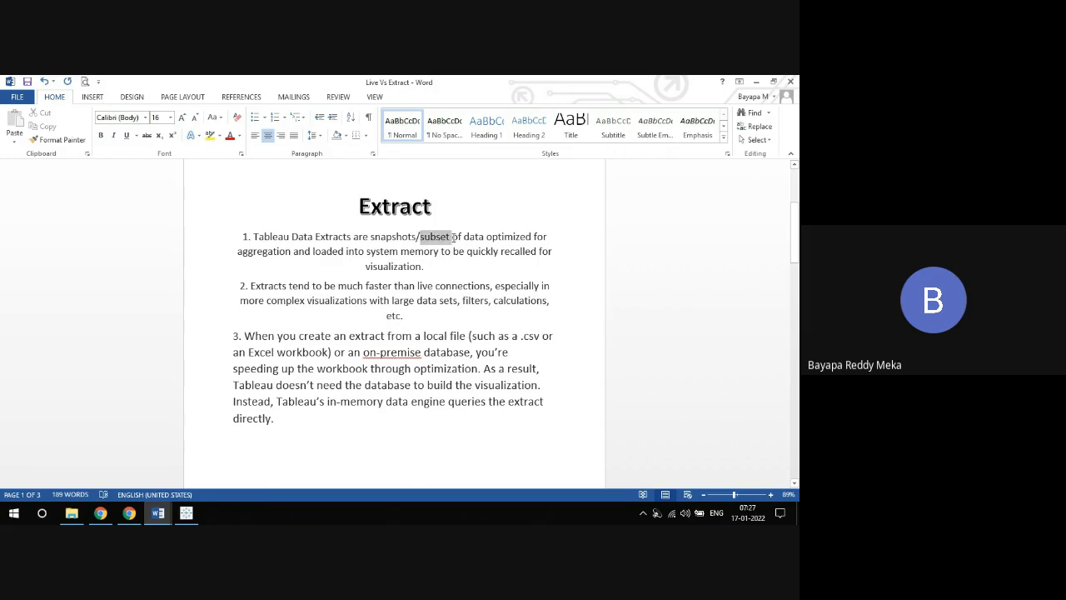
left_click(102, 136)
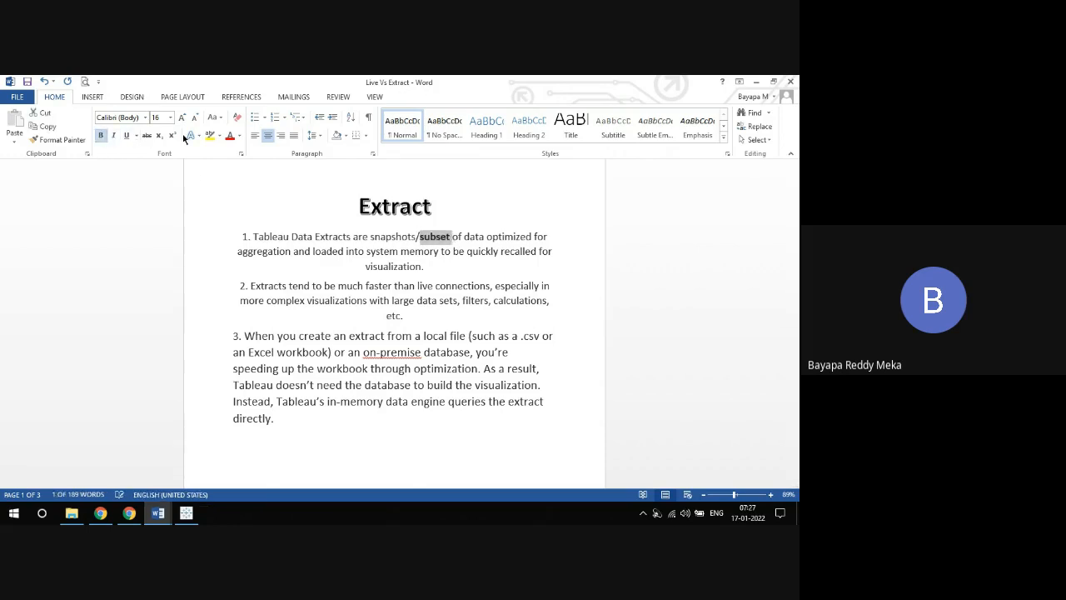
left_click(452, 269)
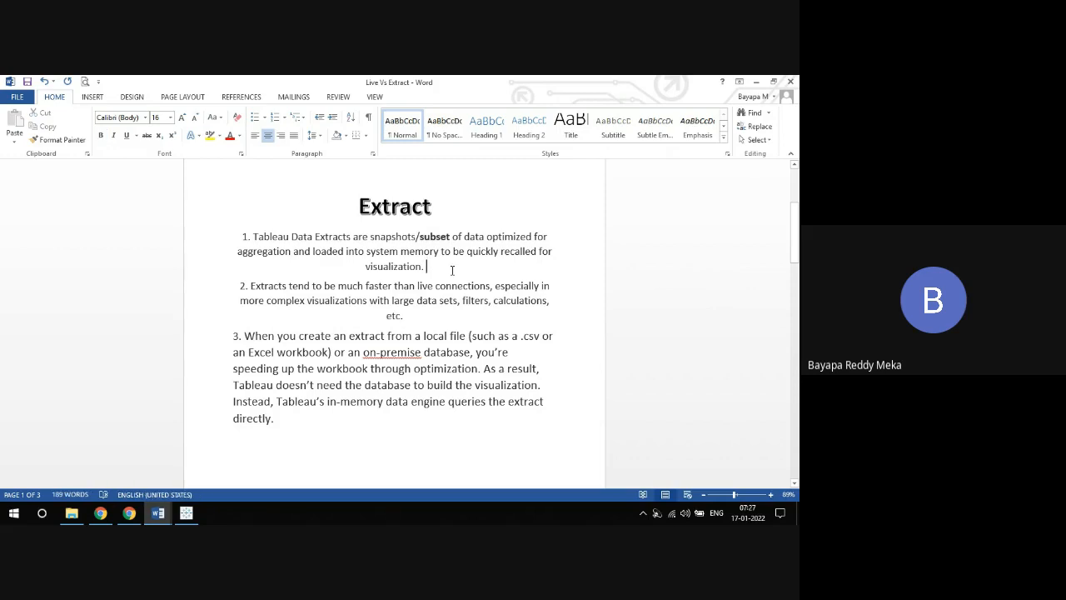
Switch to Tableau, set the Orders connection to Live, and place Order Date on Rows in Sheet 1
left_click(186, 513)
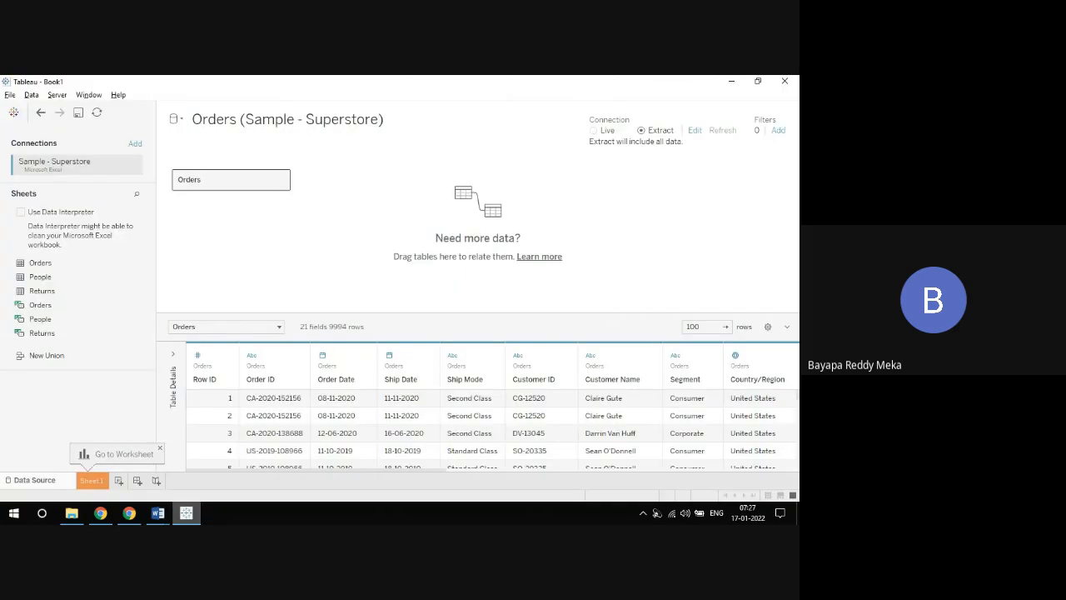
left_click(595, 132)
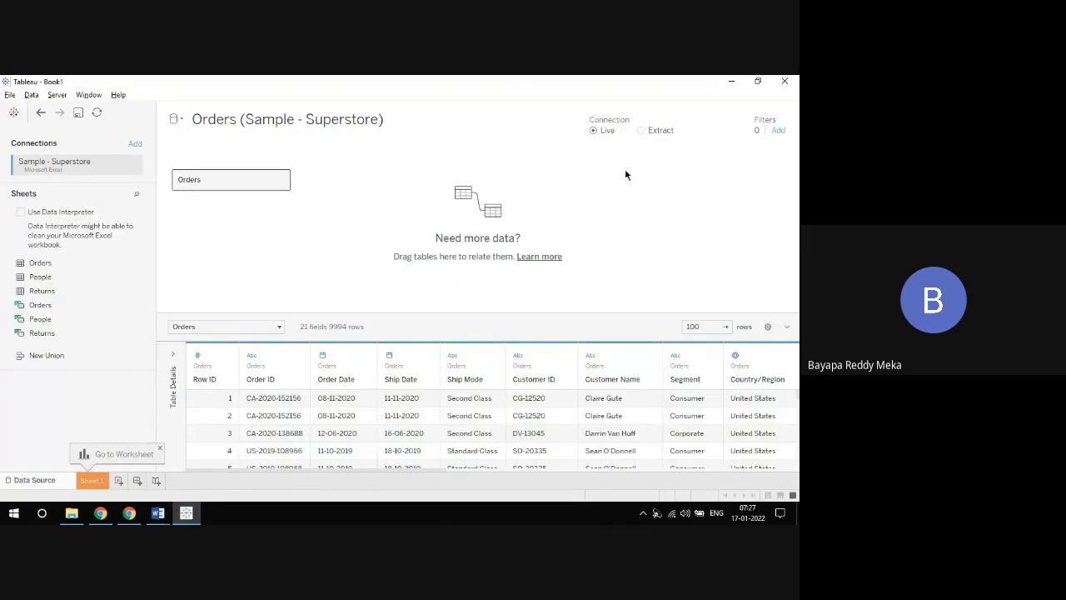
left_click(91, 481)
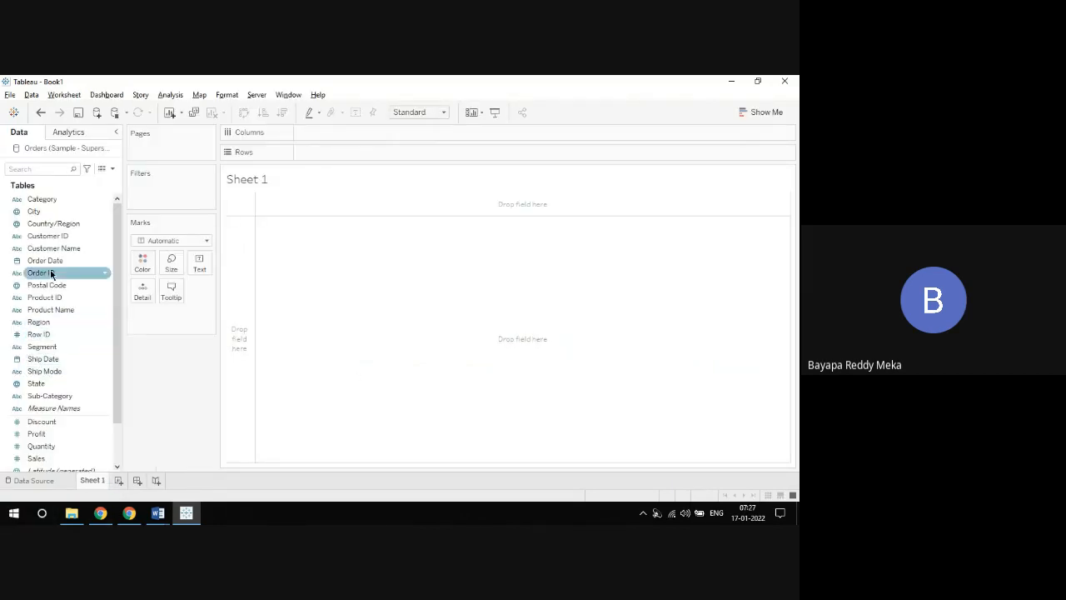
left_click_drag(55, 261, 337, 153)
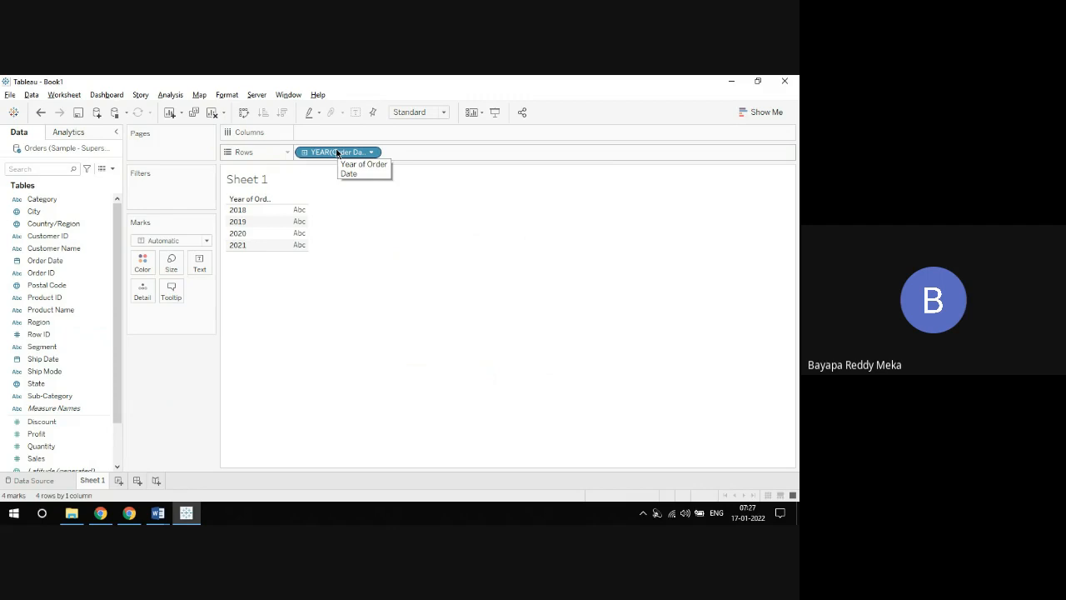
Open the Sample - Superstore Excel workbook from My Tableau Repository's Datasources > 2021.3 > en_US-US folder and maximize its window
left_click(71, 514)
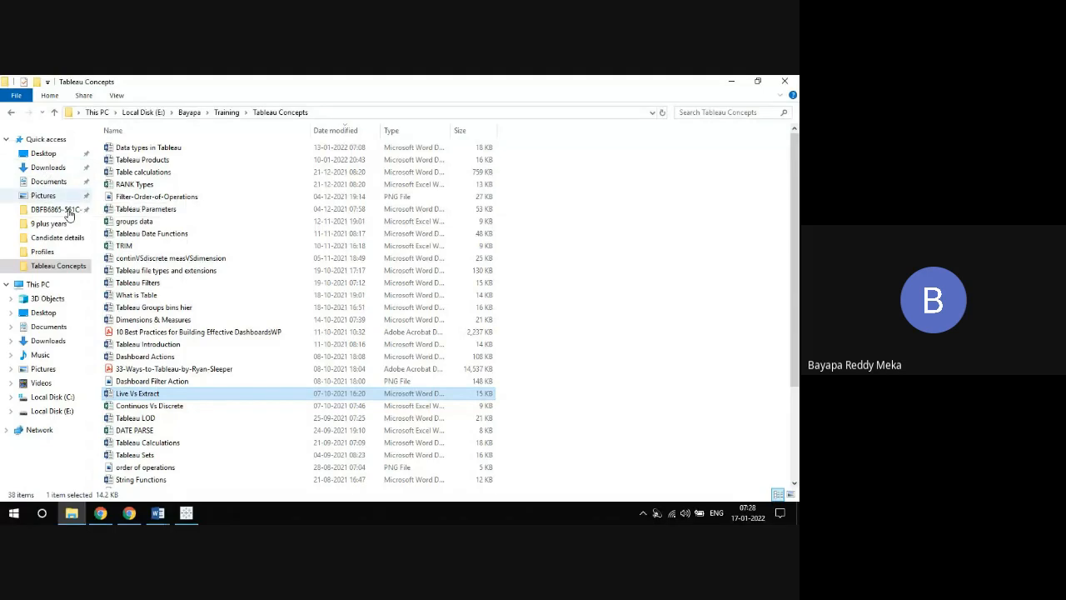
left_click(37, 181)
double_click(129, 173)
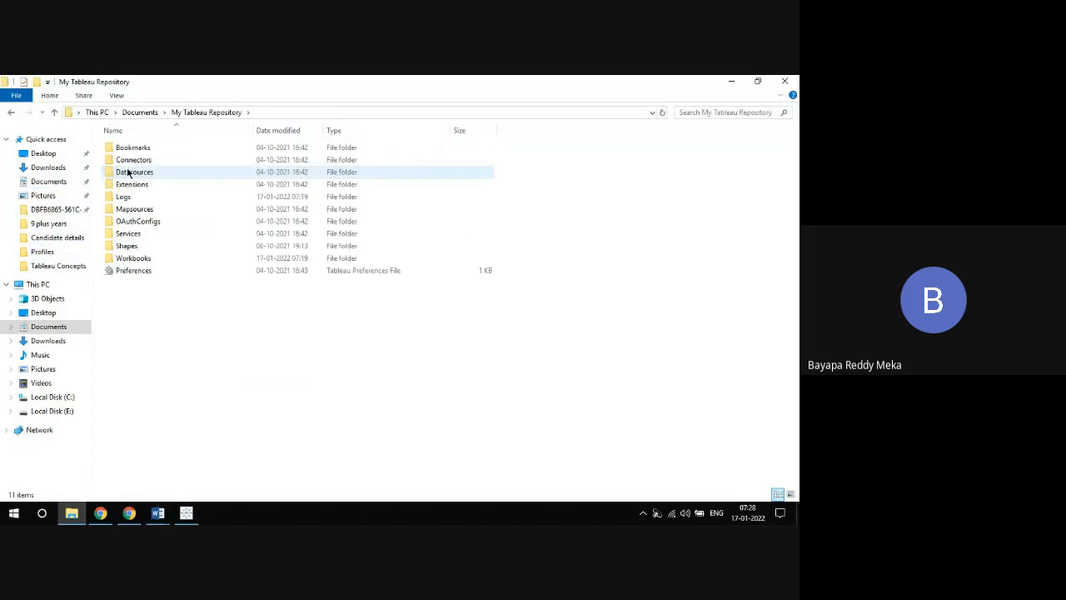
left_click(130, 173)
double_click(130, 173)
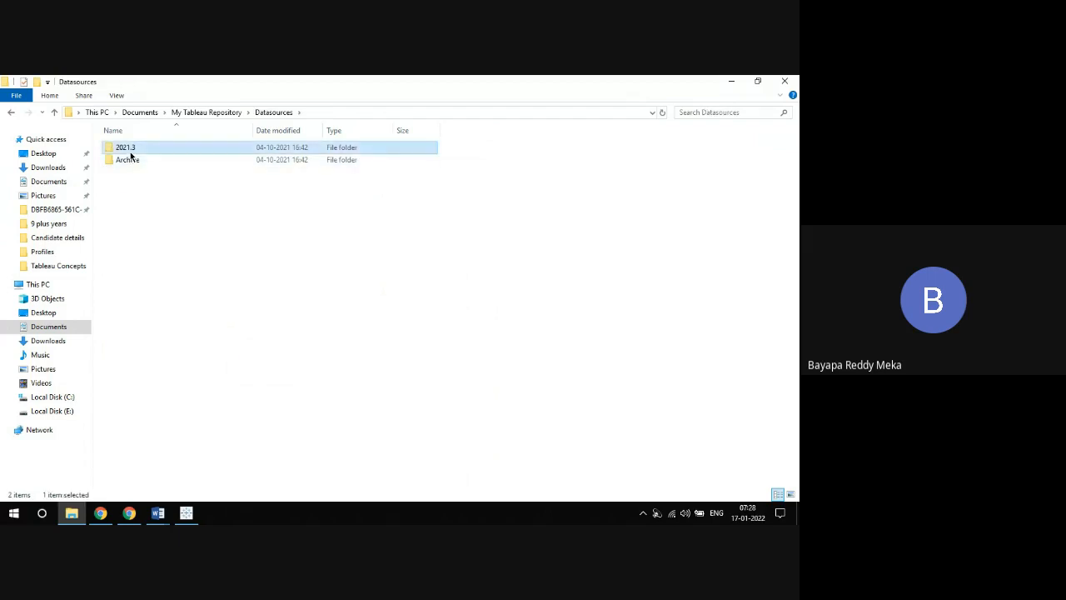
double_click(130, 151)
double_click(130, 152)
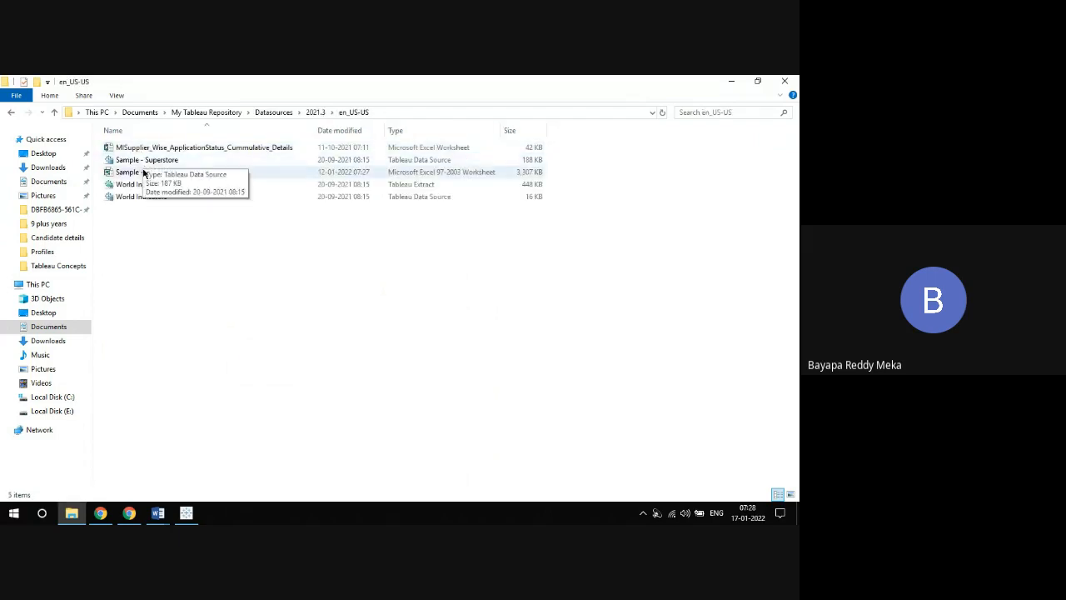
left_click(143, 173)
double_click(143, 174)
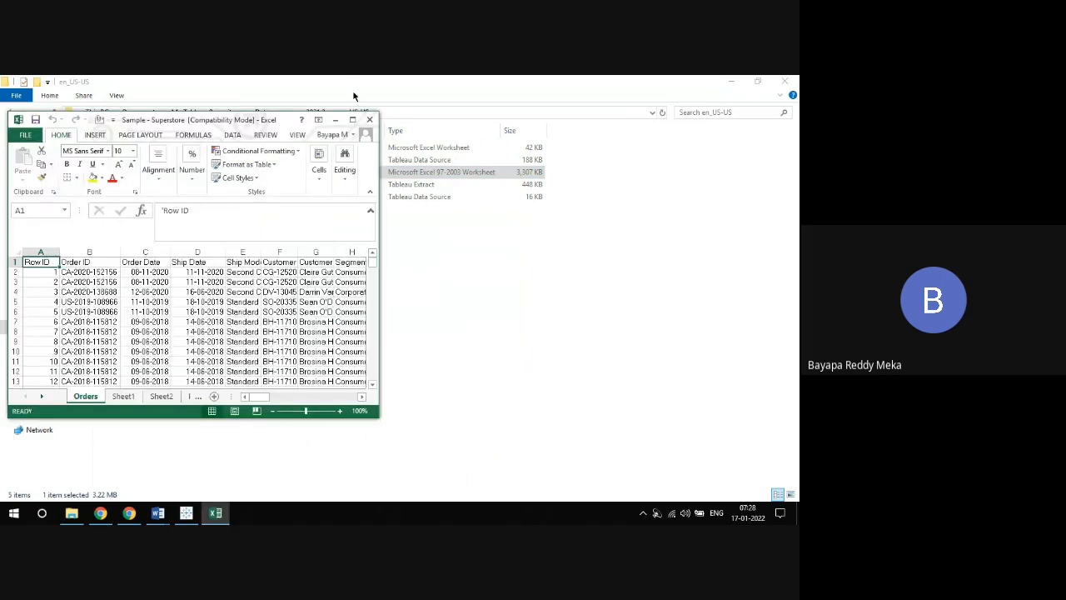
left_click(353, 120)
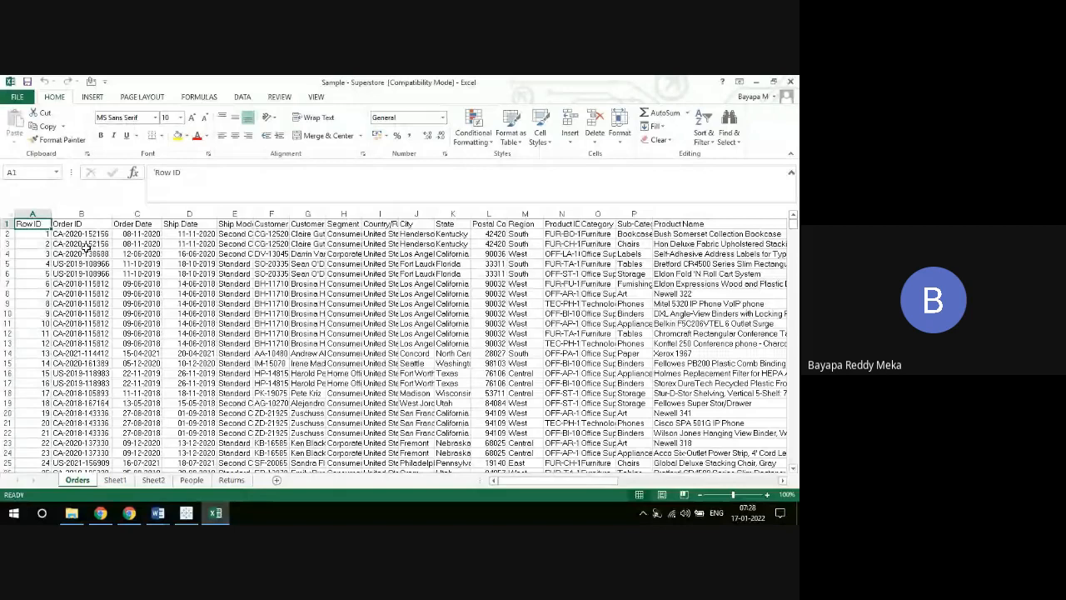
Check the Orders sheet's record count by selecting the Row ID column with its header, and again from A2 down
key("ctrl+shift+Down")
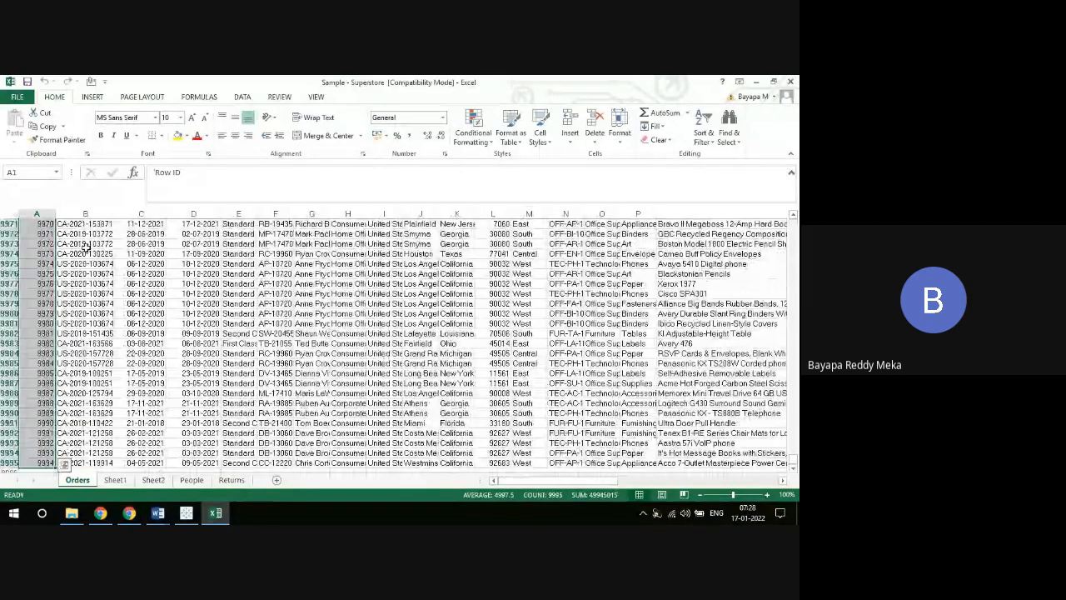
key("ctrl+Up")
key("Down")
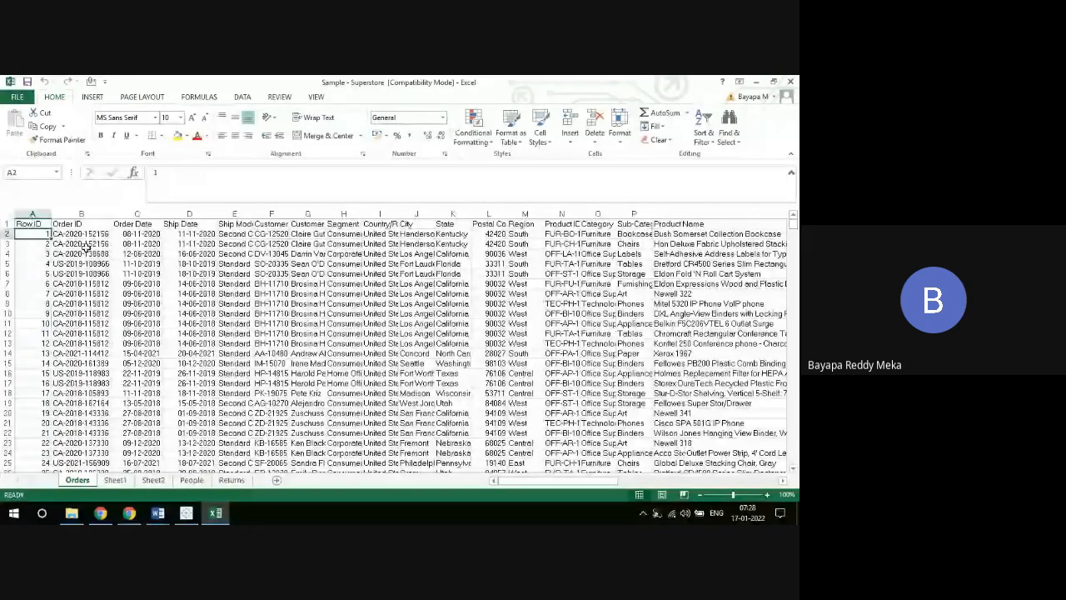
key("ctrl+shift+Down")
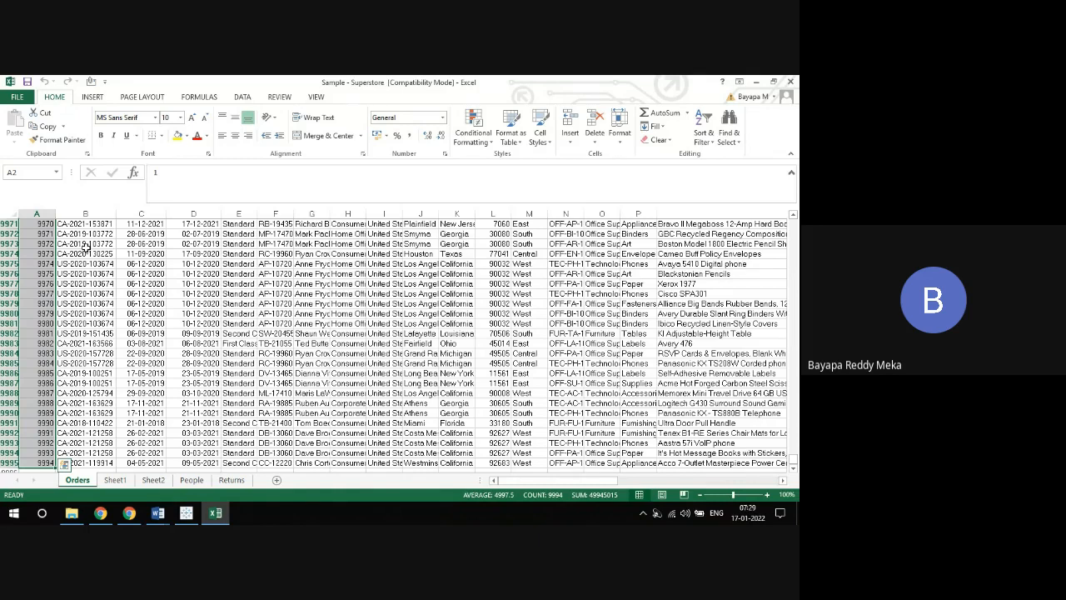
Switch to the Google Meet call, admit the waiting participant, and return to the Superstore workbook in Excel
key("alt+Tab")
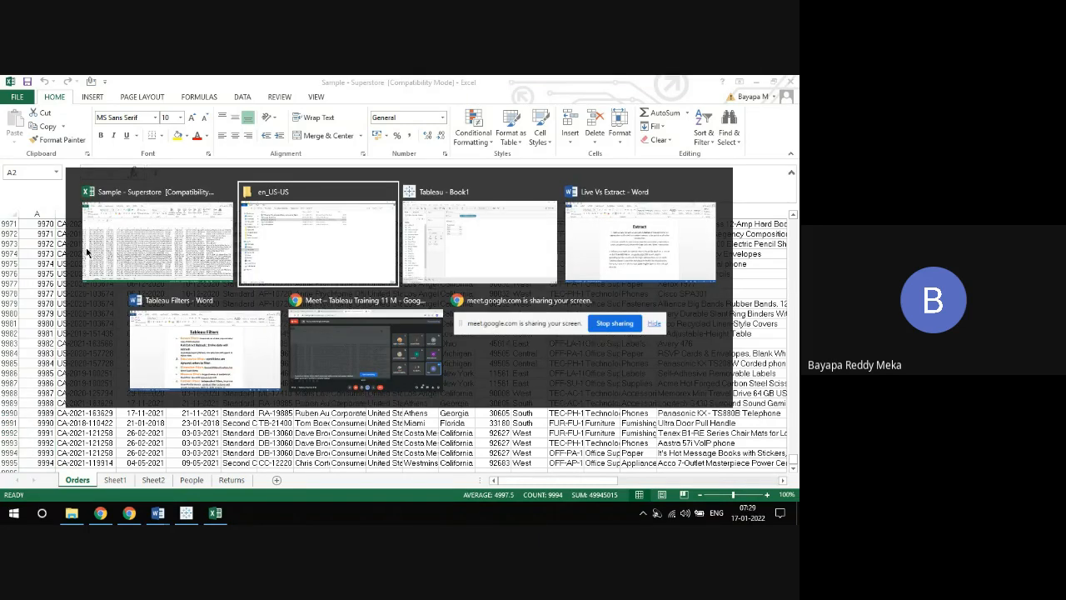
key("Tab")
key("Tab")
key("Tab")
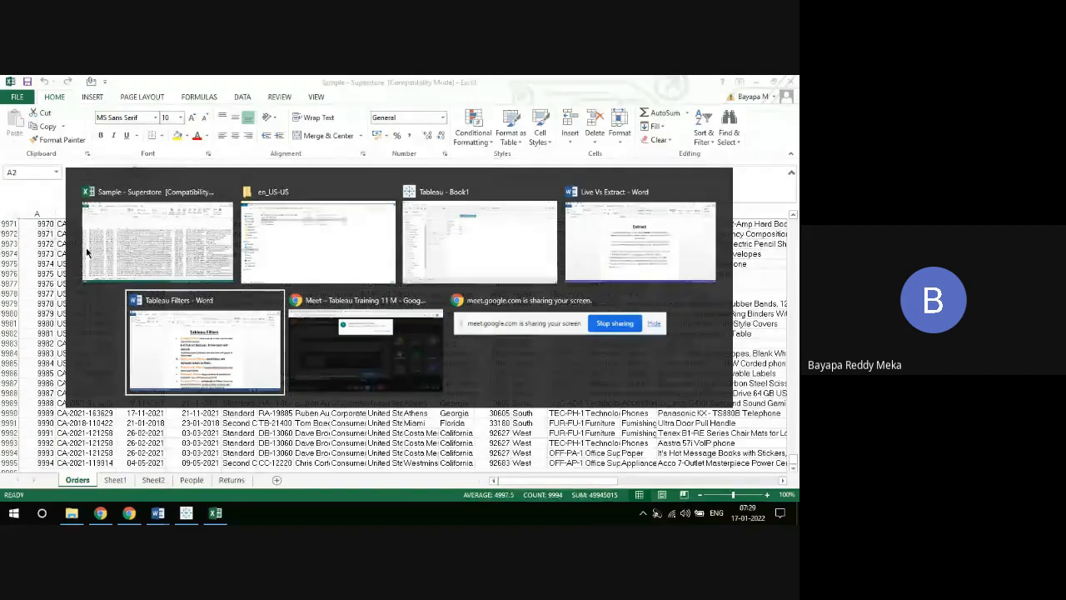
key("Tab")
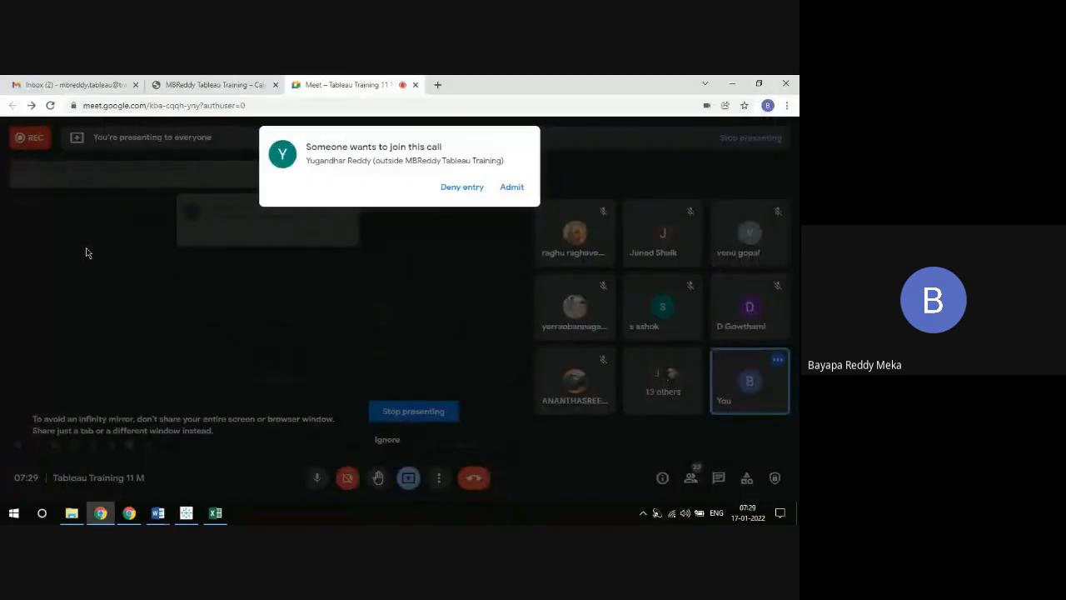
left_click(506, 188)
key("alt+Tab")
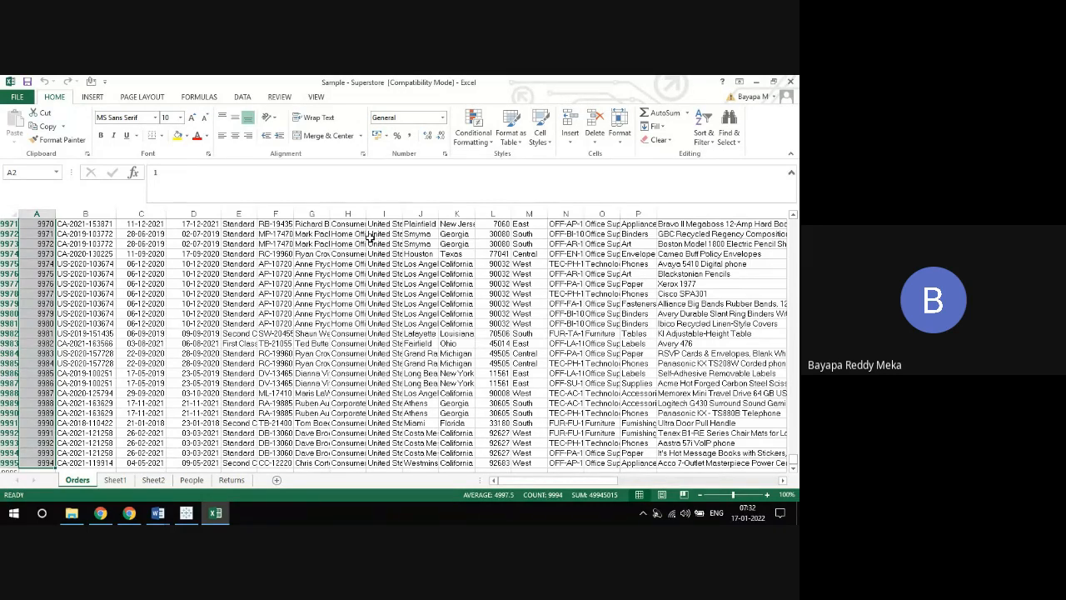
Switch to Tableau, set the Orders data source connection to Extract, and open its extract settings
left_click(187, 512)
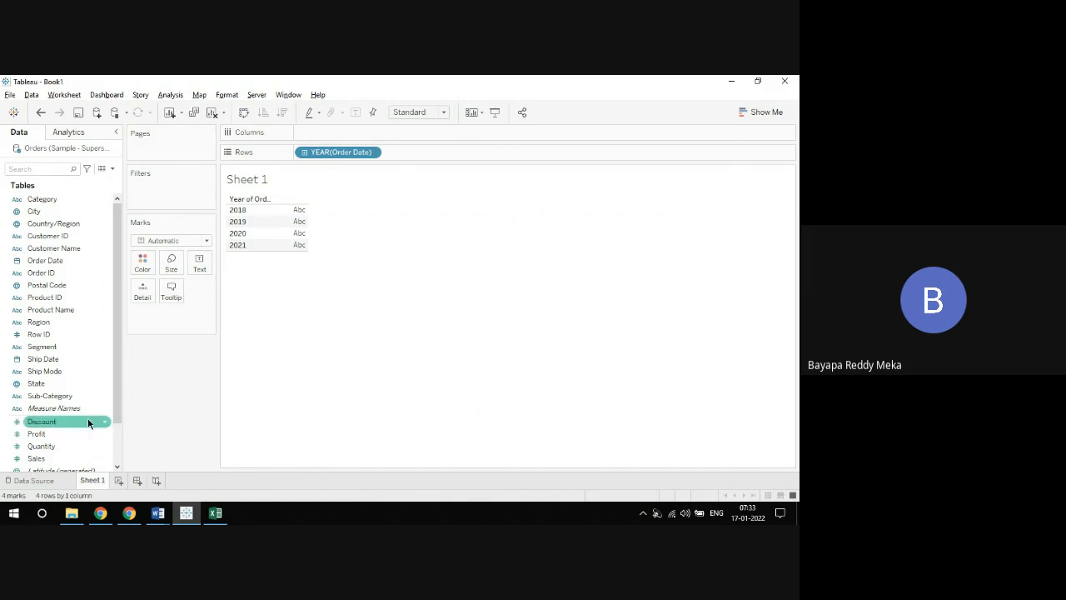
left_click(35, 481)
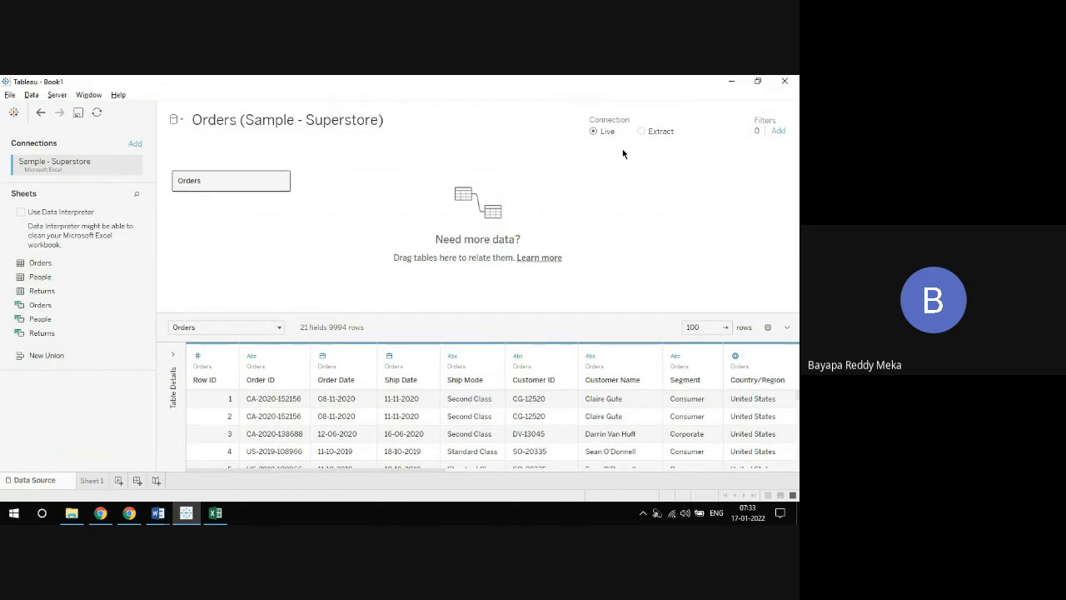
left_click(640, 131)
left_click(693, 133)
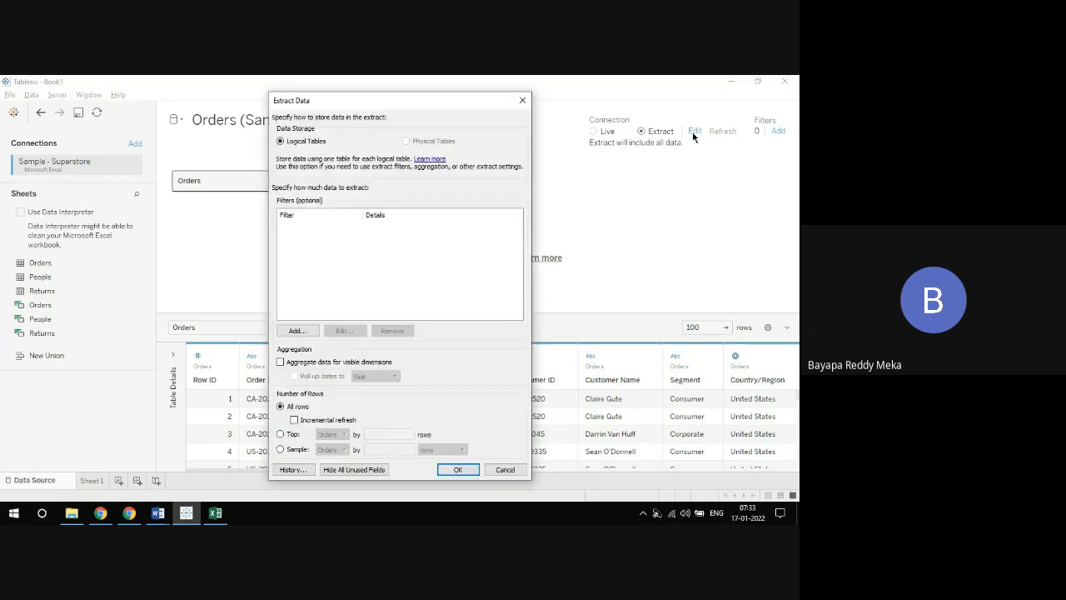
Add an extract filter on the years of Order Date that keeps 2020 and 2021, and accept the extract settings
left_click(298, 331)
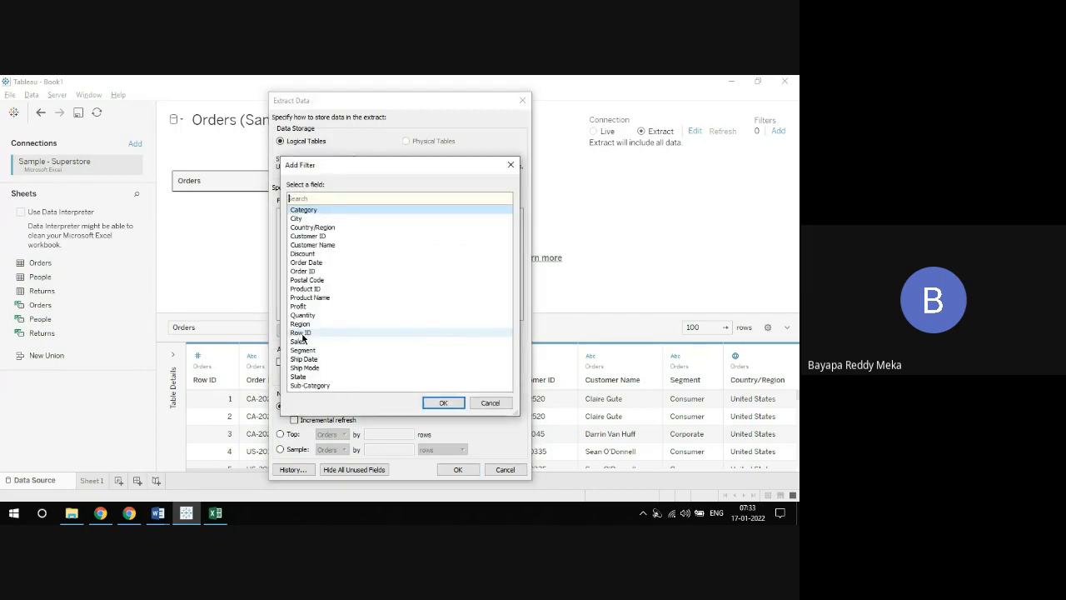
type("or")
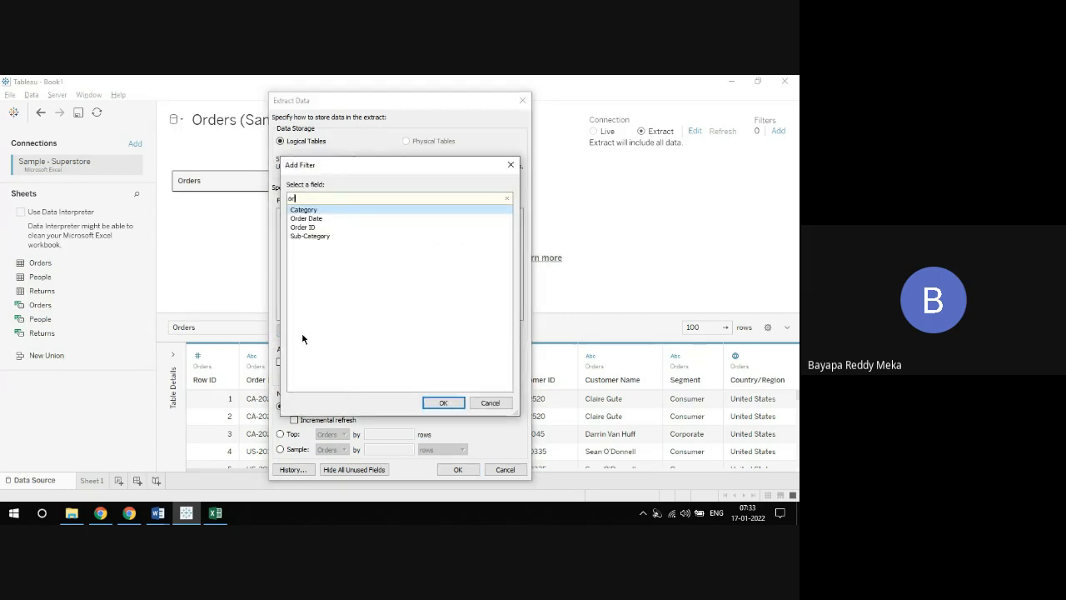
double_click(318, 218)
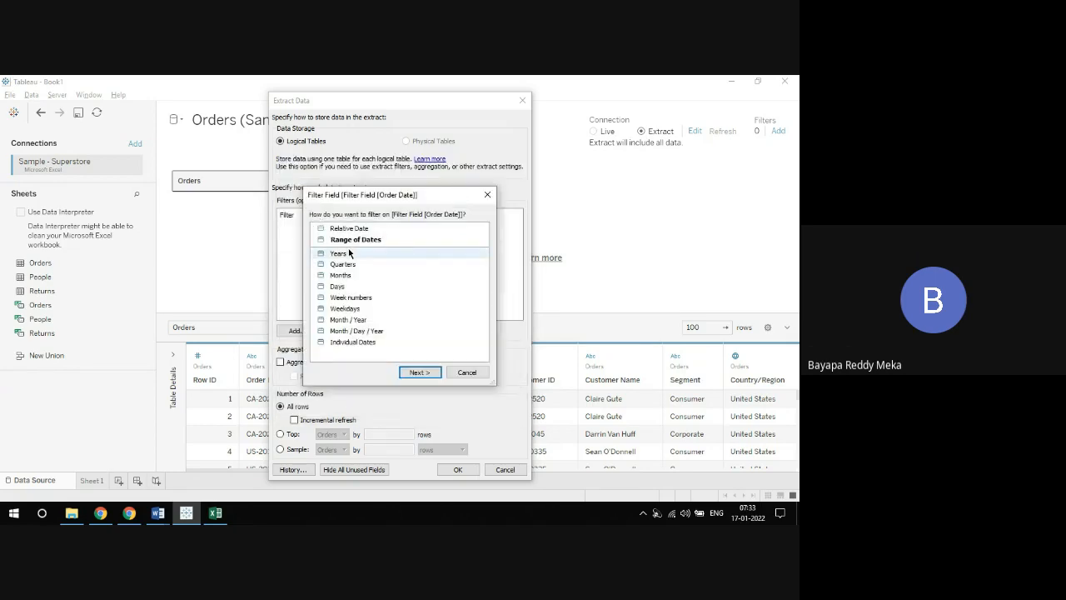
double_click(349, 252)
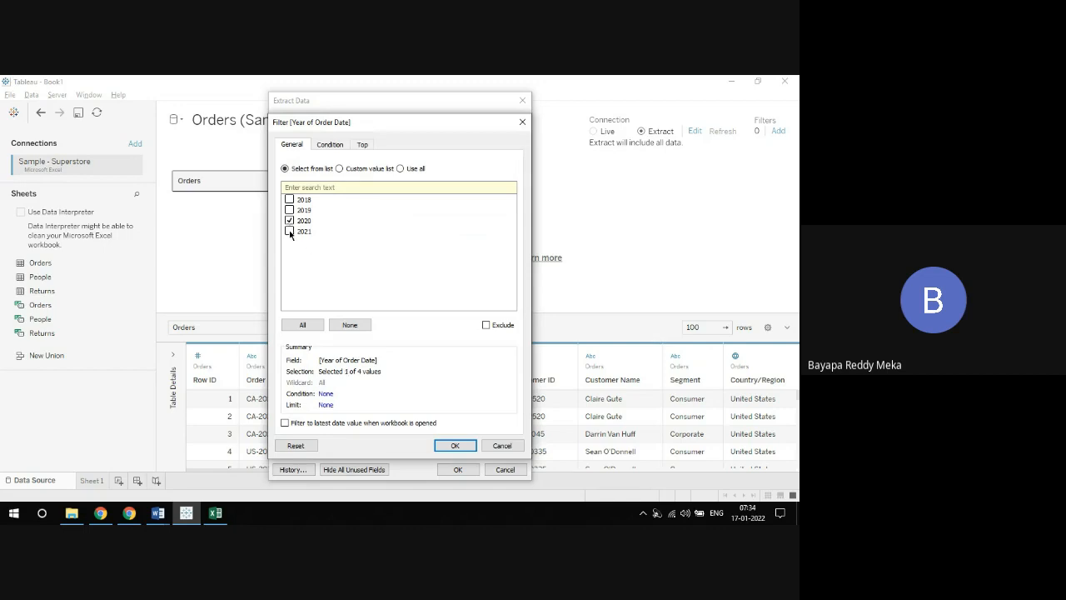
left_click(290, 231)
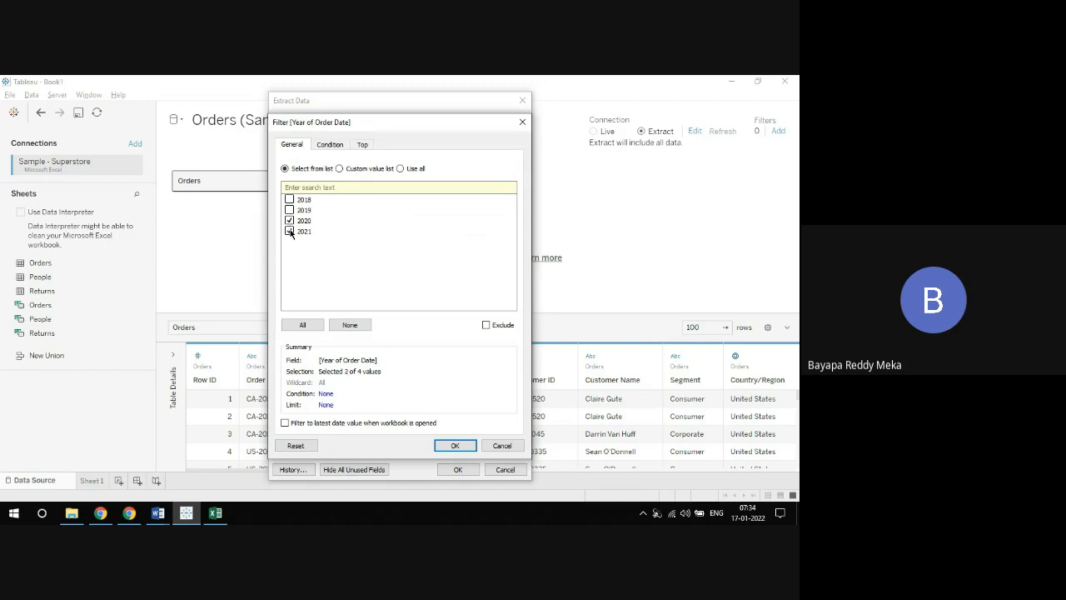
left_click(455, 445)
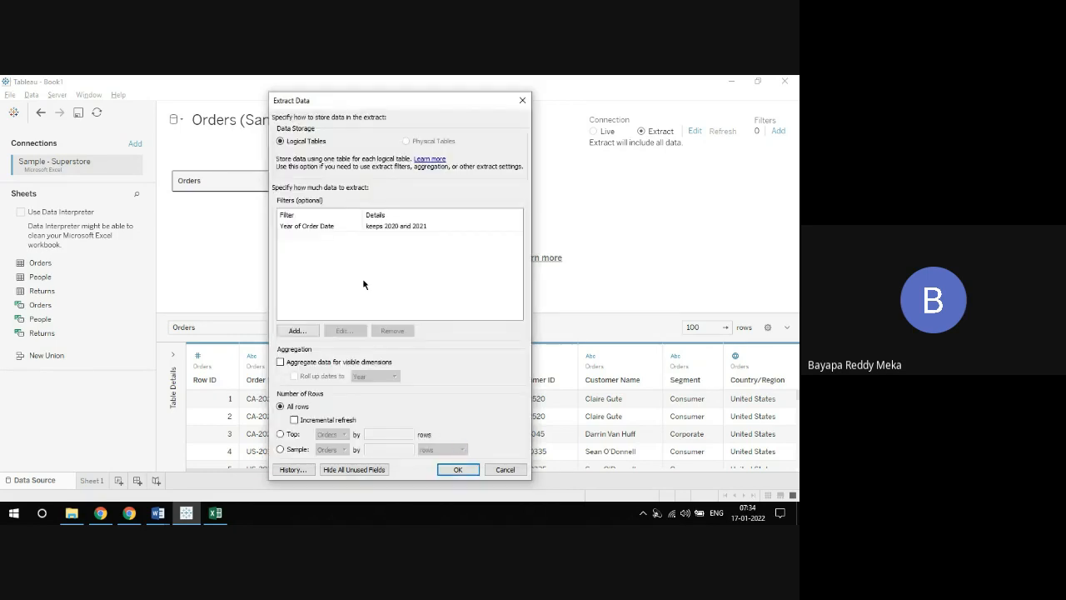
left_click(456, 470)
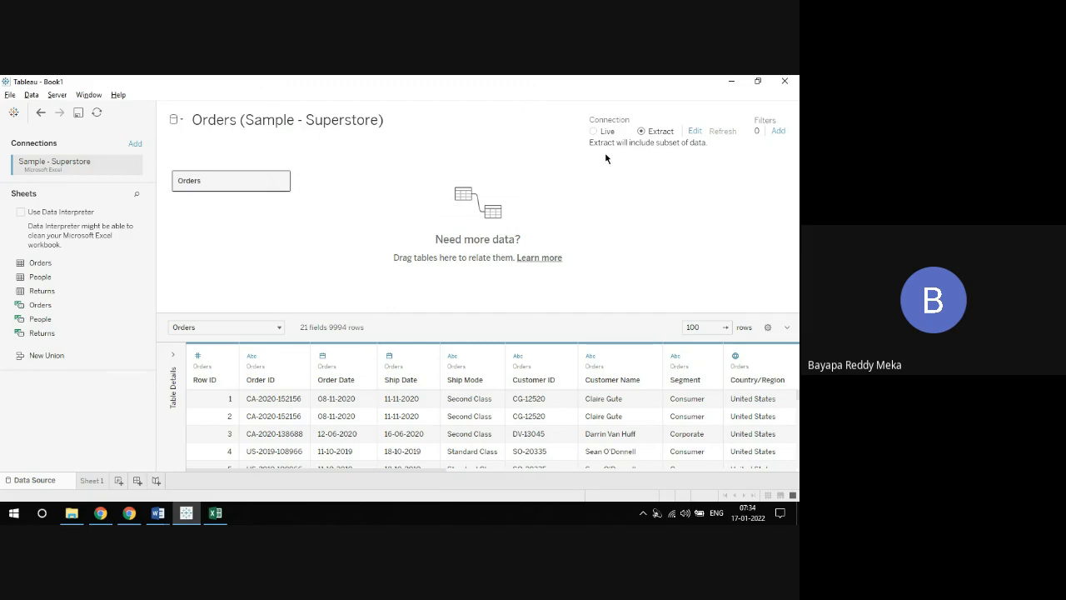
Open Sheet 1 and save the extract to the Desktop as "Orders Data 2020-21" in Tableau Data Extract (.hyper) format
left_click(92, 481)
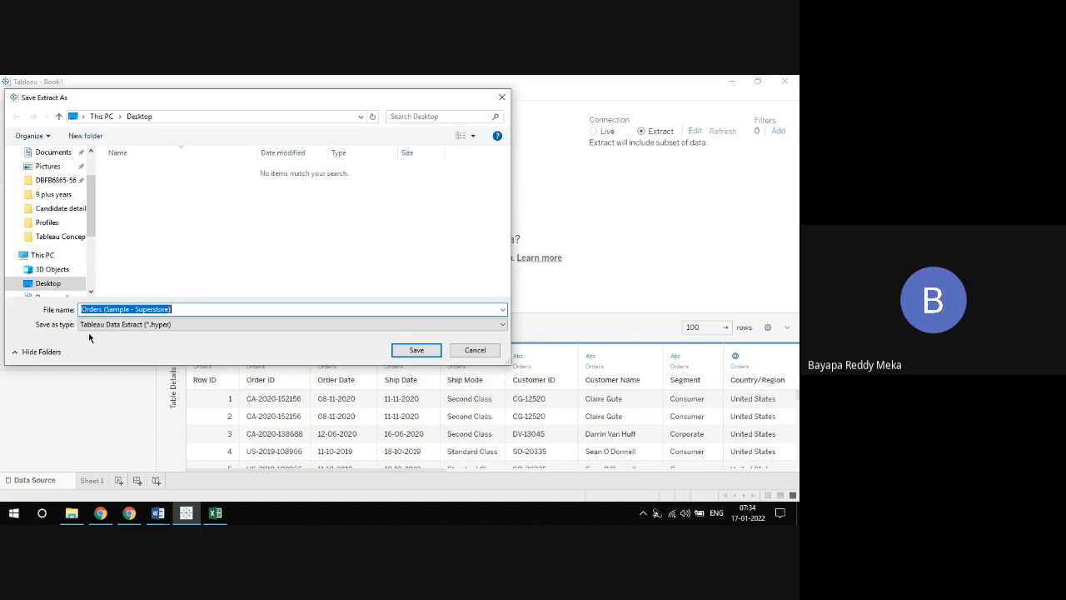
left_click(184, 310)
key("ctrl+a")
type("Ord")
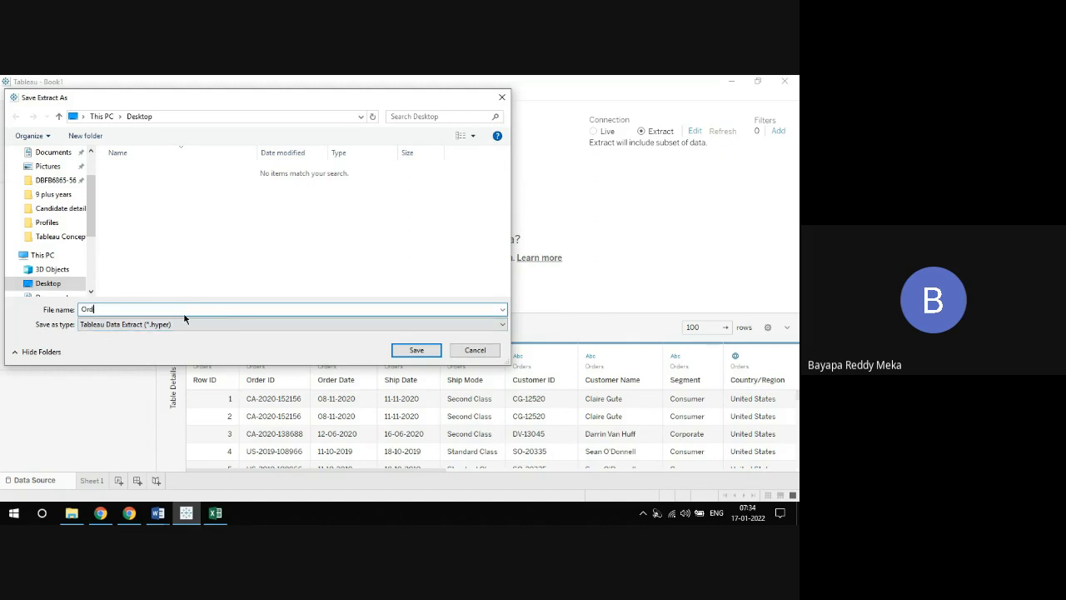
type("ers Data 2020-21")
left_click(416, 351)
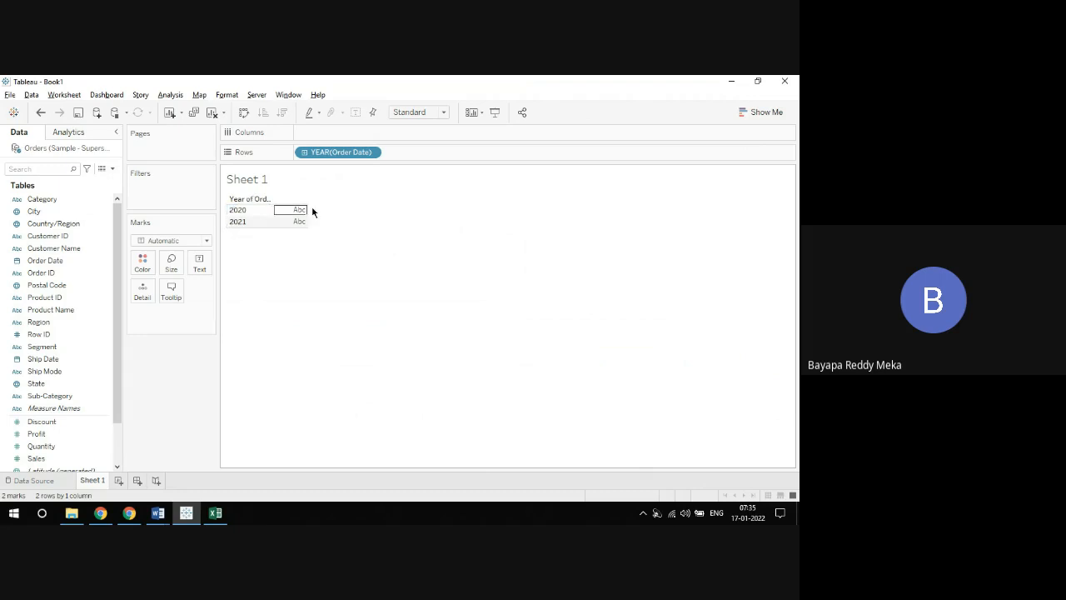
mouse_move(307, 221)
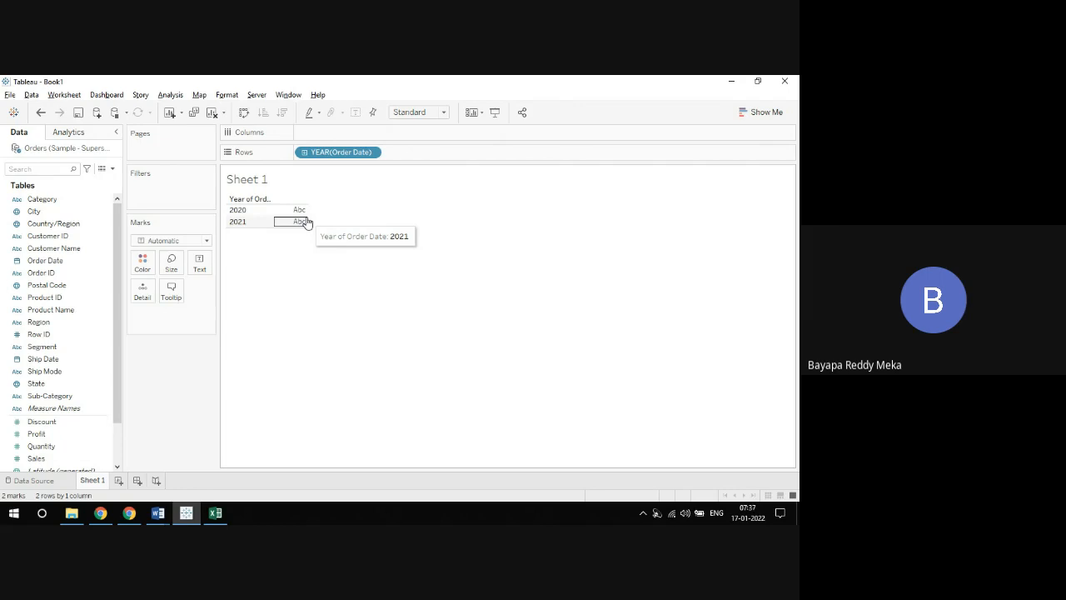
Show the data source page, switch to the Google Meet call to admit the waiting participant, and return to Tableau
left_click(35, 481)
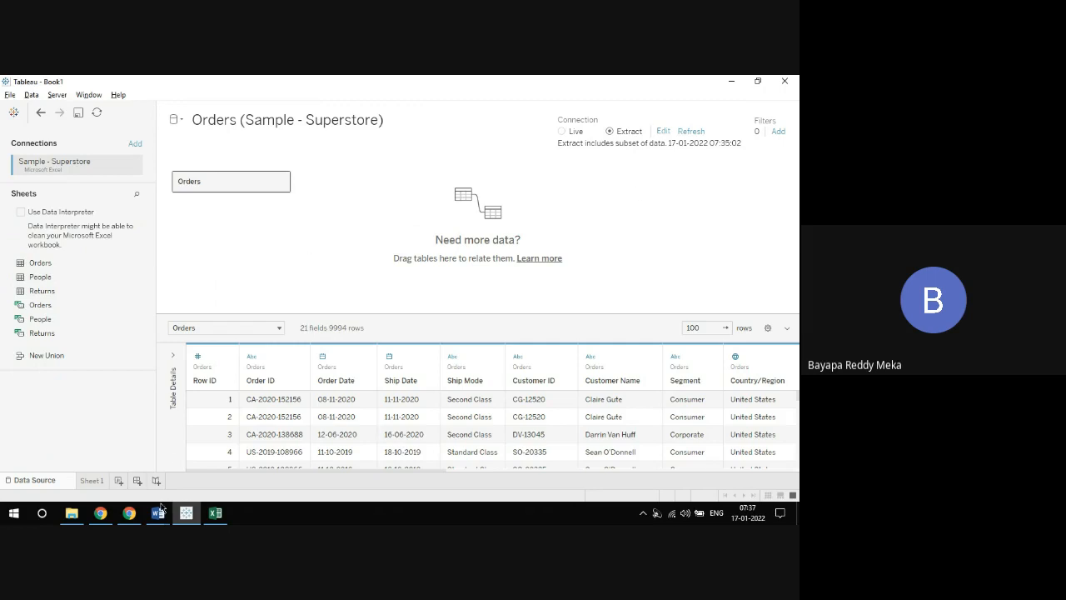
left_click(106, 516)
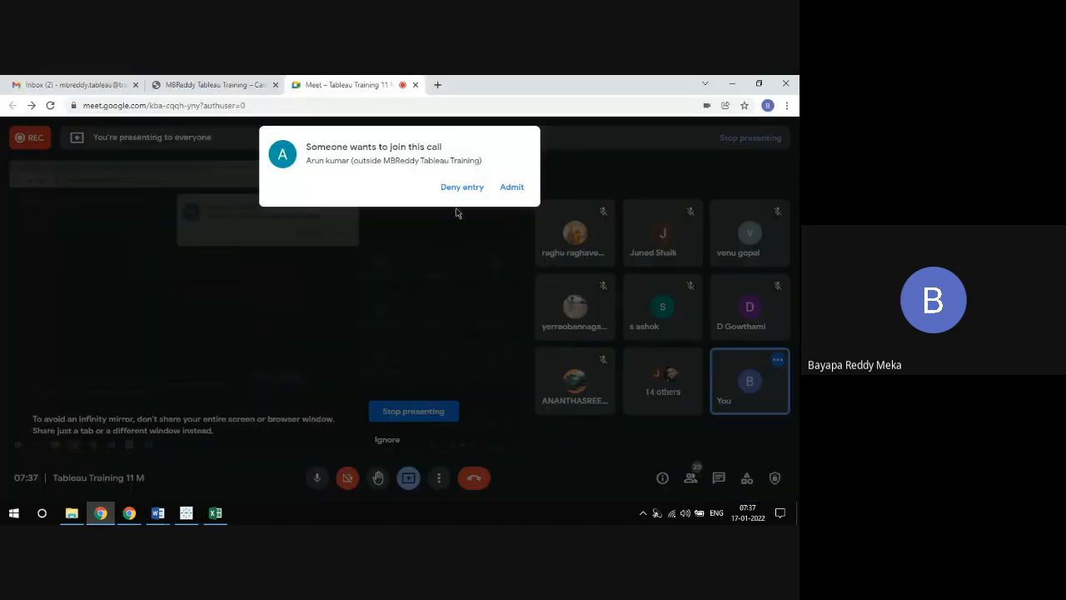
left_click(510, 193)
left_click(185, 514)
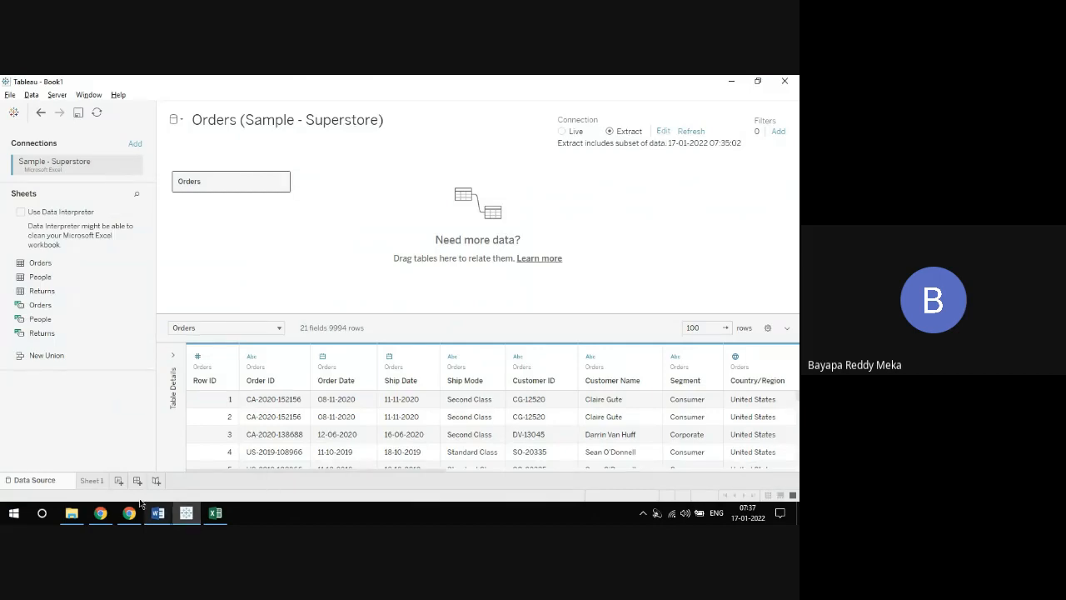
Add Region beside the order year as a second row level in Sheet 1
left_click(92, 480)
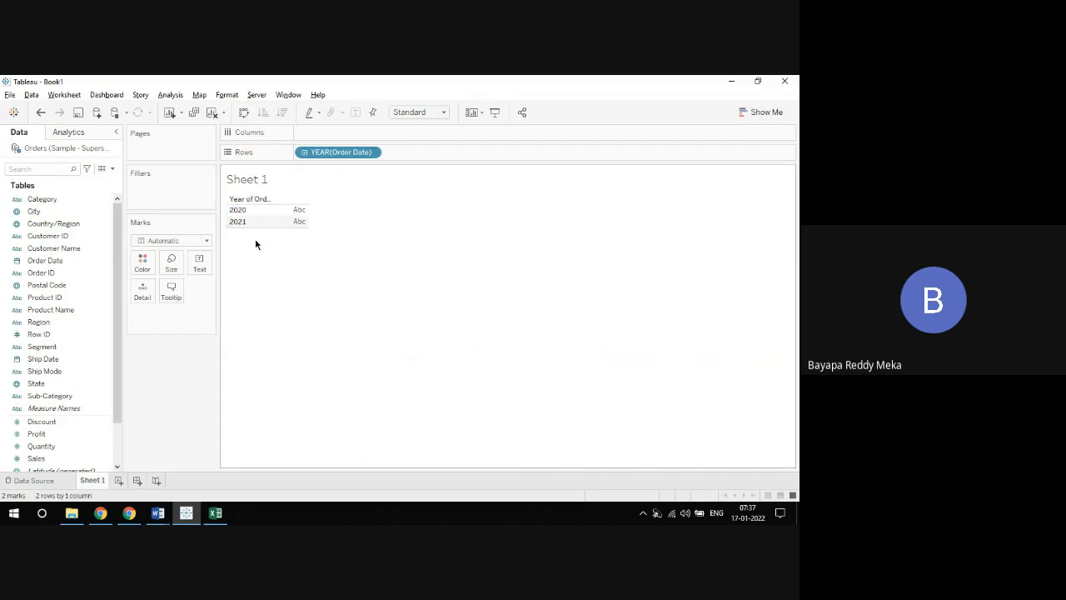
left_click(65, 324)
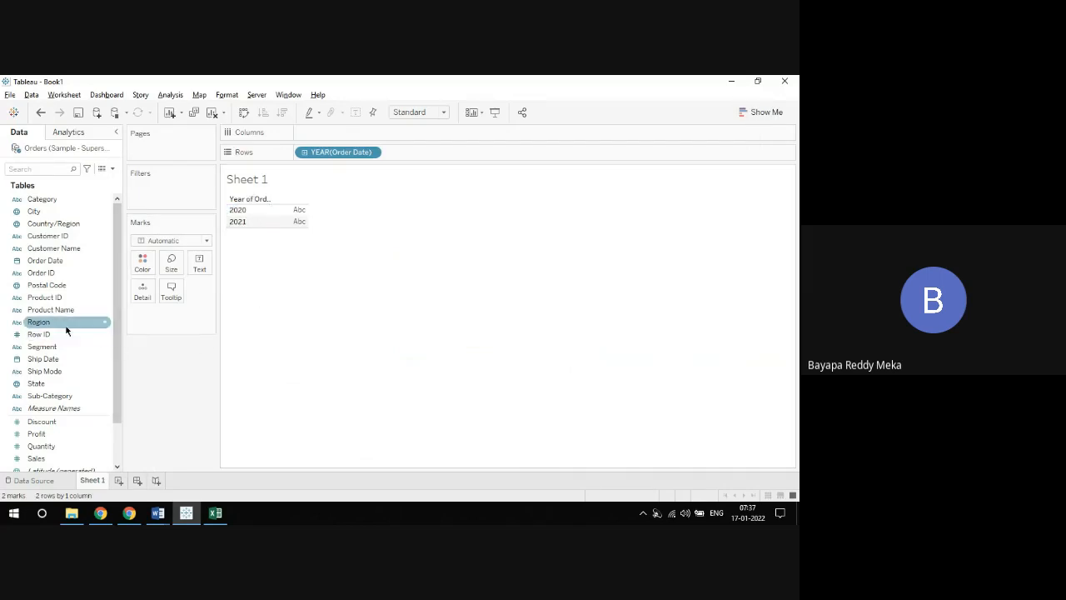
left_click_drag(64, 324, 466, 223)
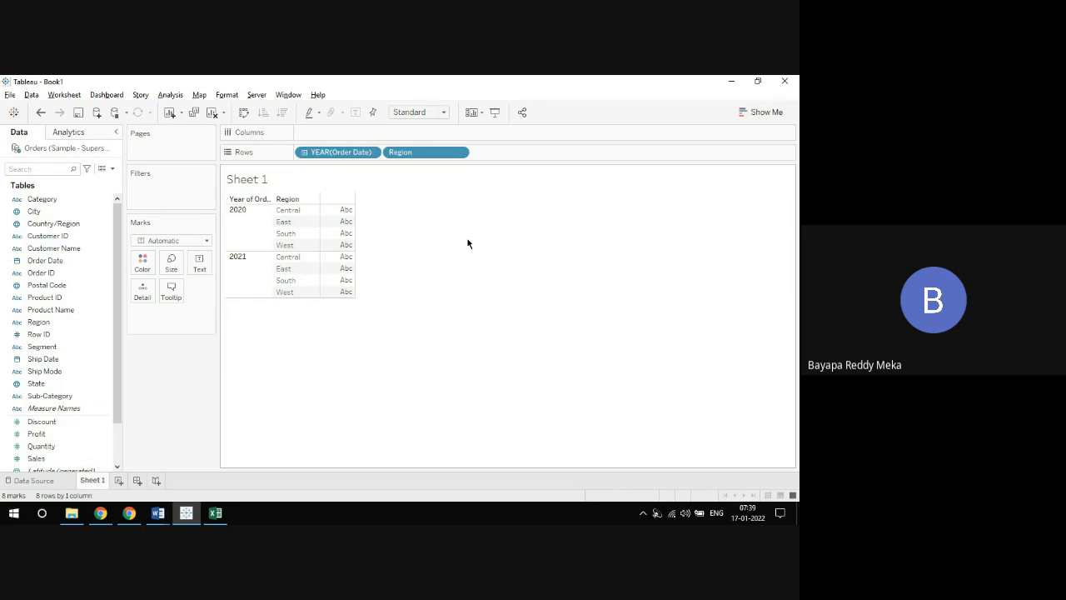
Open the extract settings of the Orders data source for editing
left_click(34, 480)
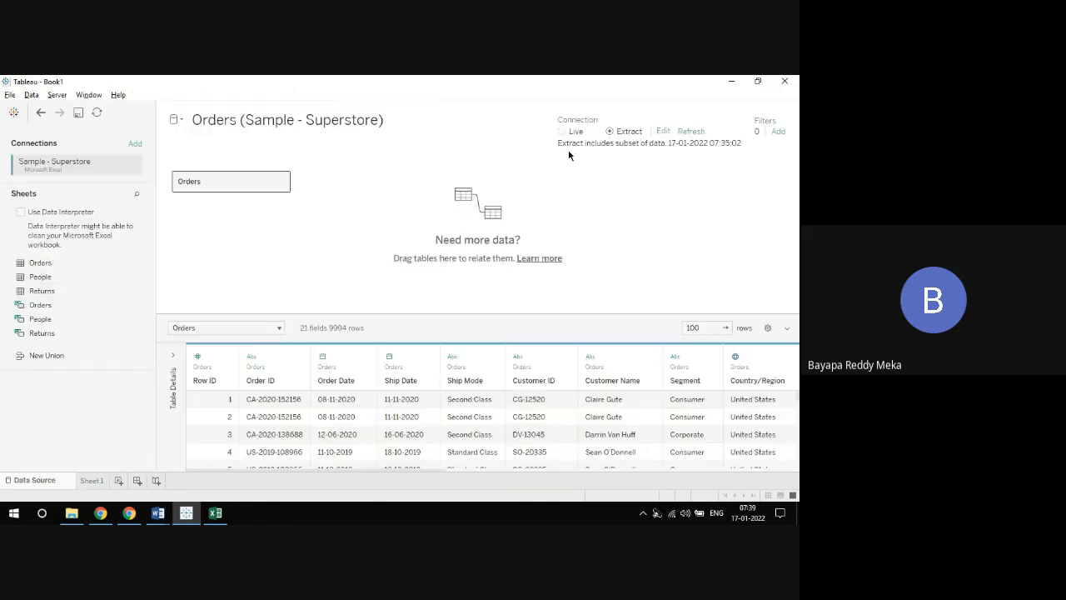
left_click(662, 130)
left_click(299, 331)
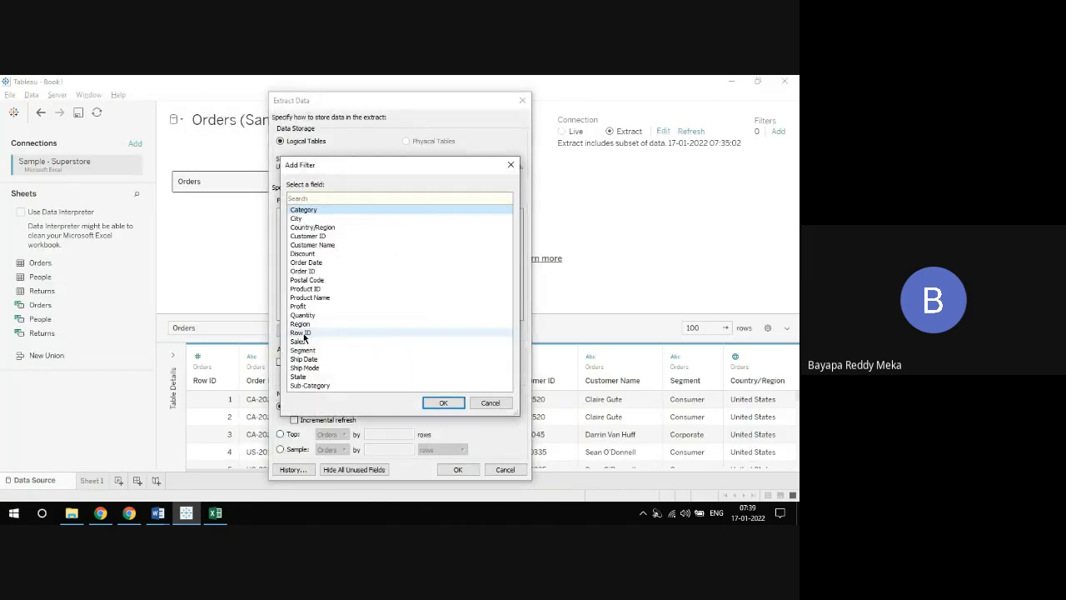
type("reg")
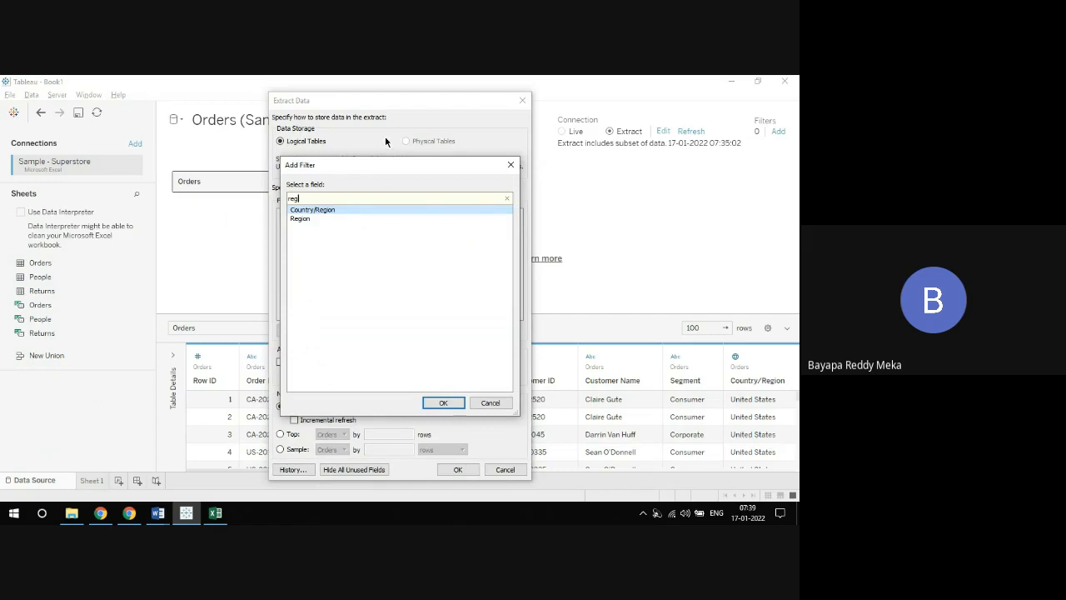
left_click(511, 165)
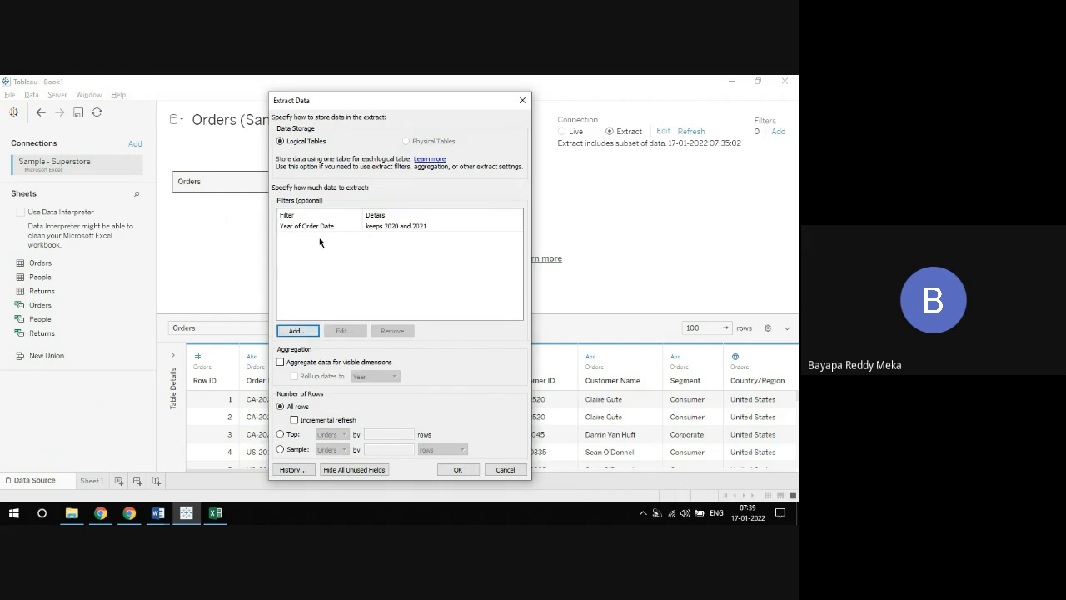
Add an extract filter on Region that keeps Central and South, and accept the extract settings
left_click(298, 331)
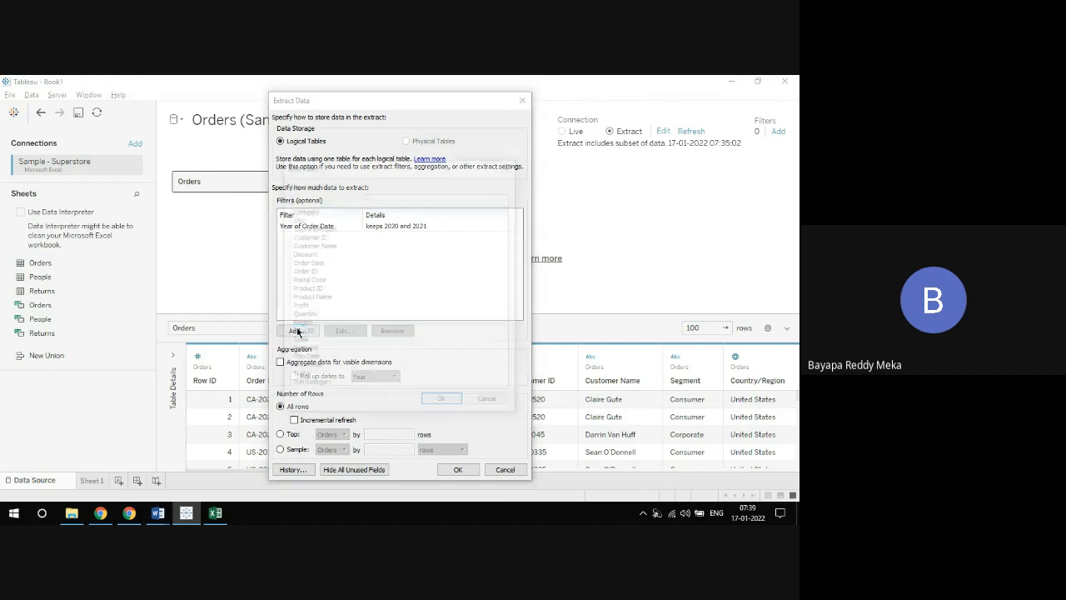
type("reg")
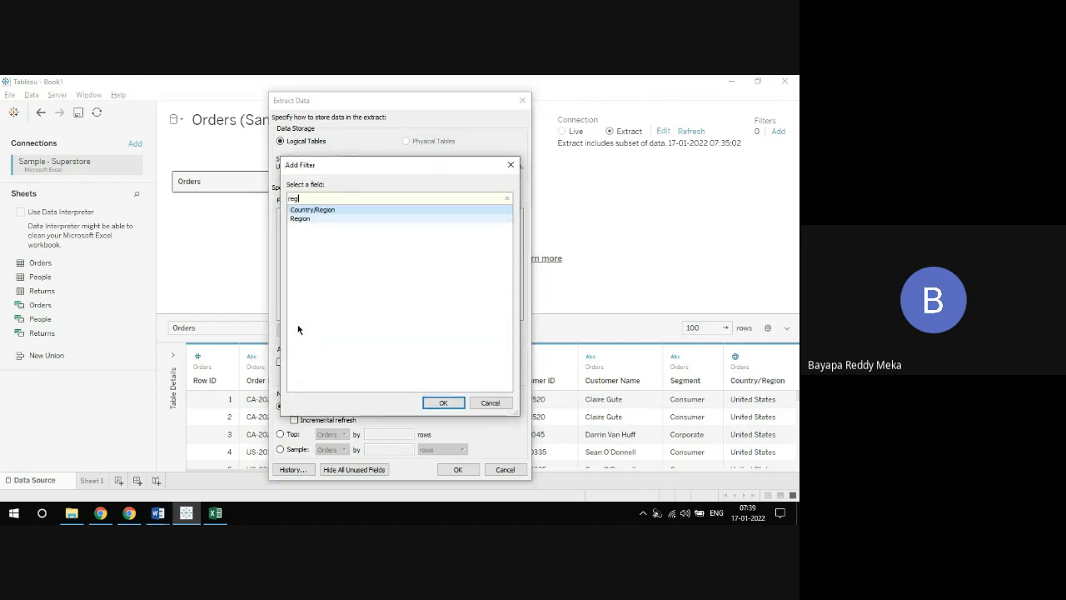
double_click(301, 219)
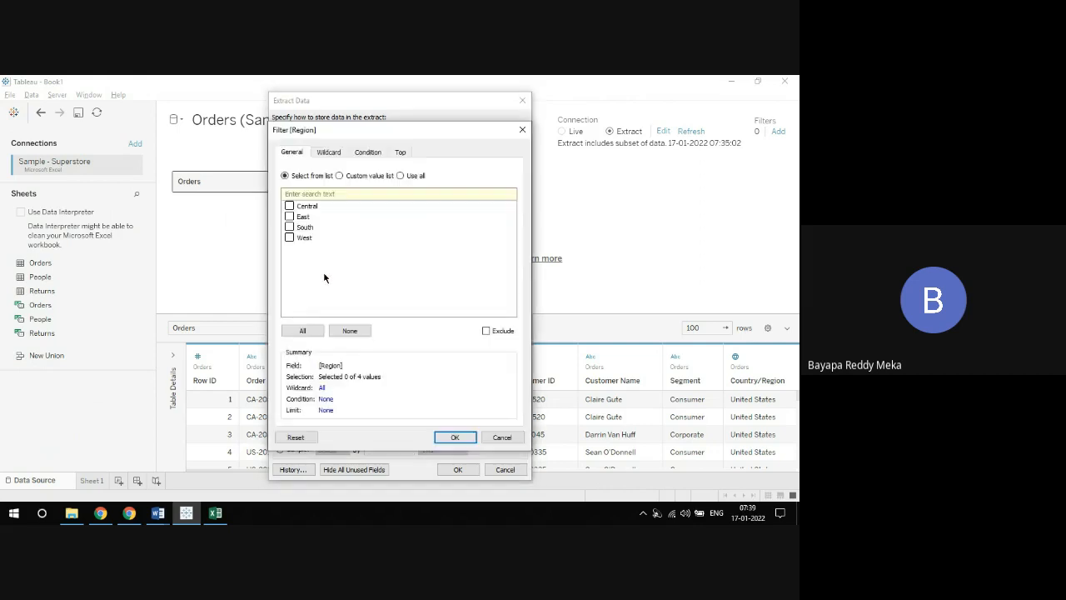
left_click(290, 207)
left_click(290, 228)
left_click(455, 437)
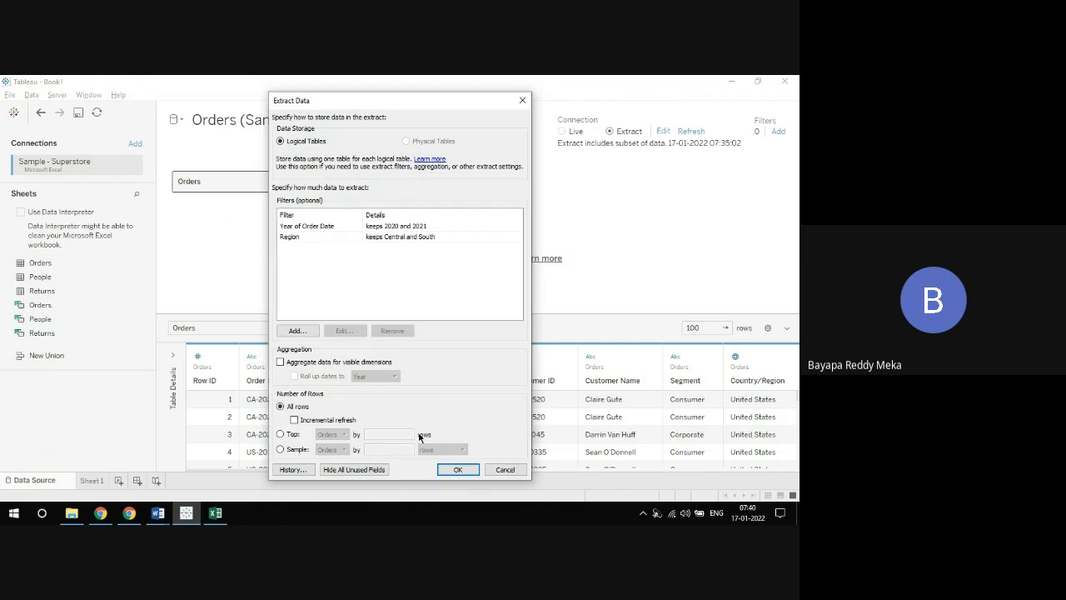
left_click(453, 470)
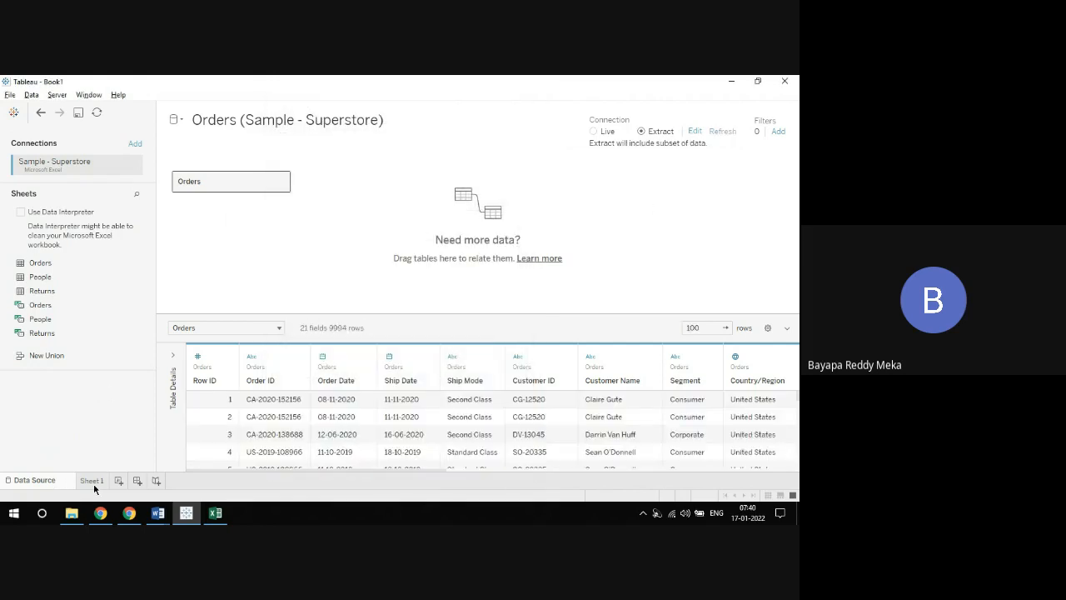
Return to Sheet 1 with the updated extract and place State after Region on Rows
mouse_move(90, 483)
left_click(91, 481)
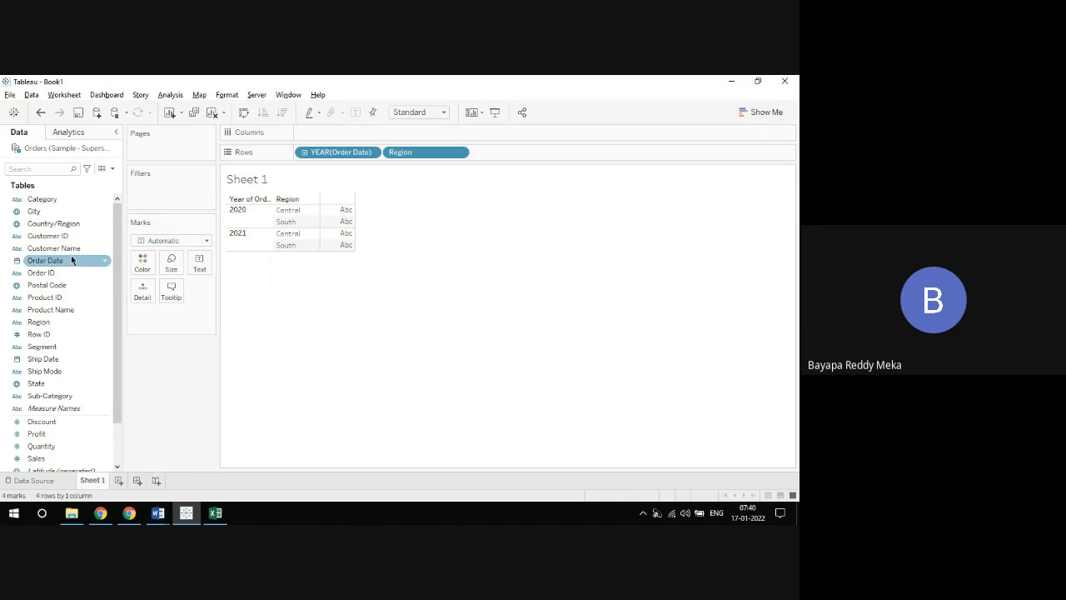
left_click_drag(51, 385, 512, 153)
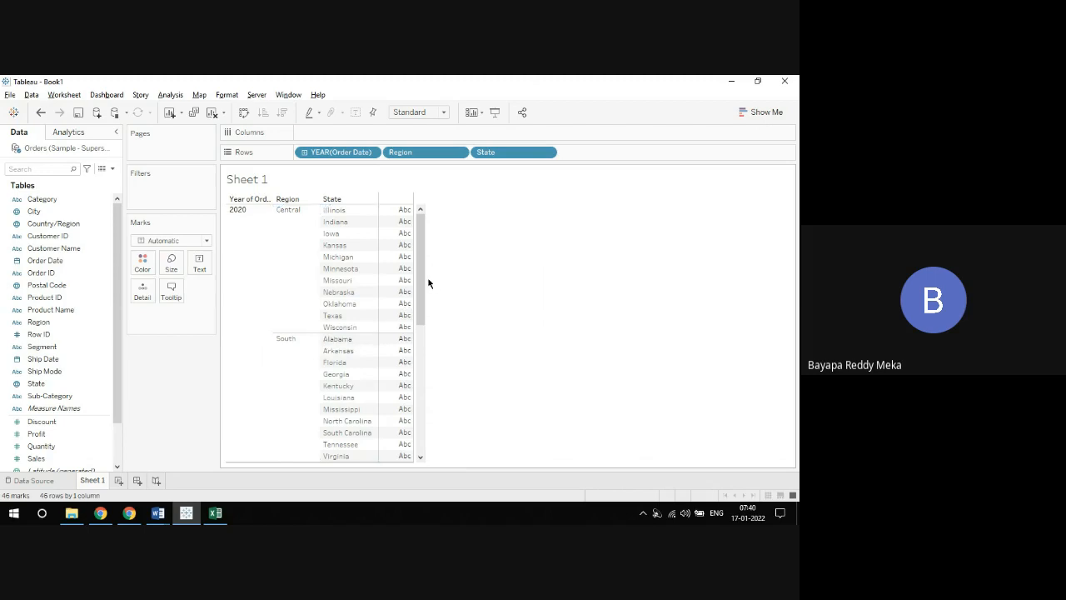
Create a second worksheet with Region and State as row levels
left_click_drag(423, 279, 424, 225)
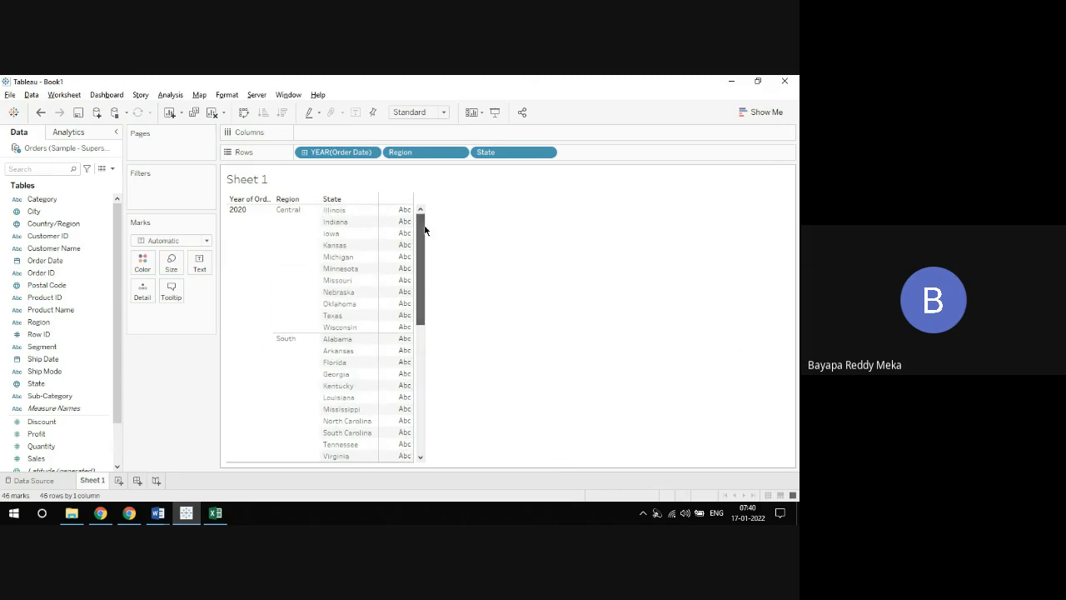
left_click(118, 481)
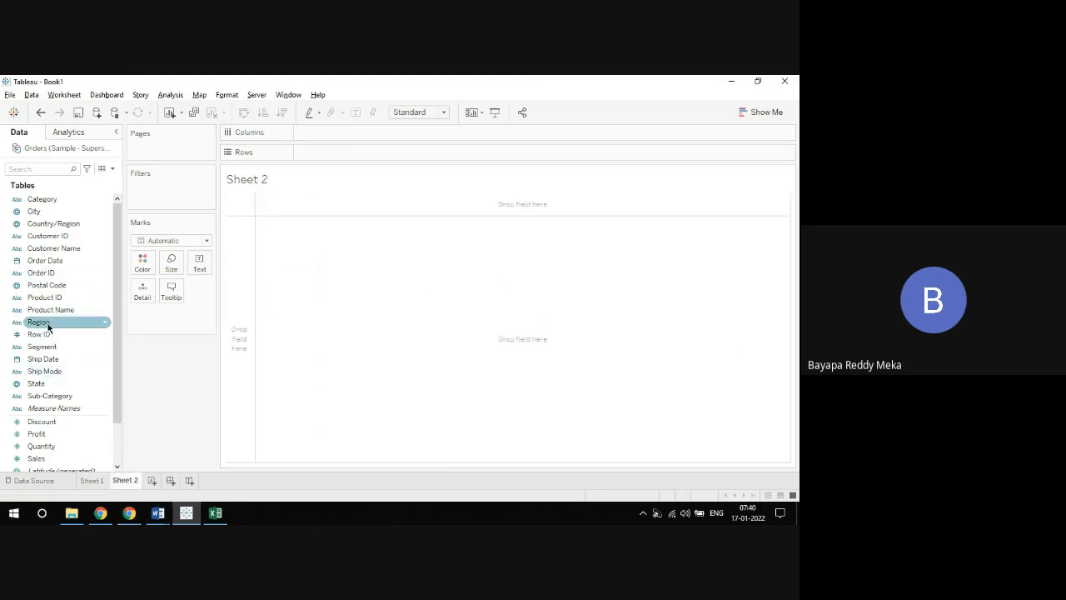
left_click_drag(39, 324, 330, 153)
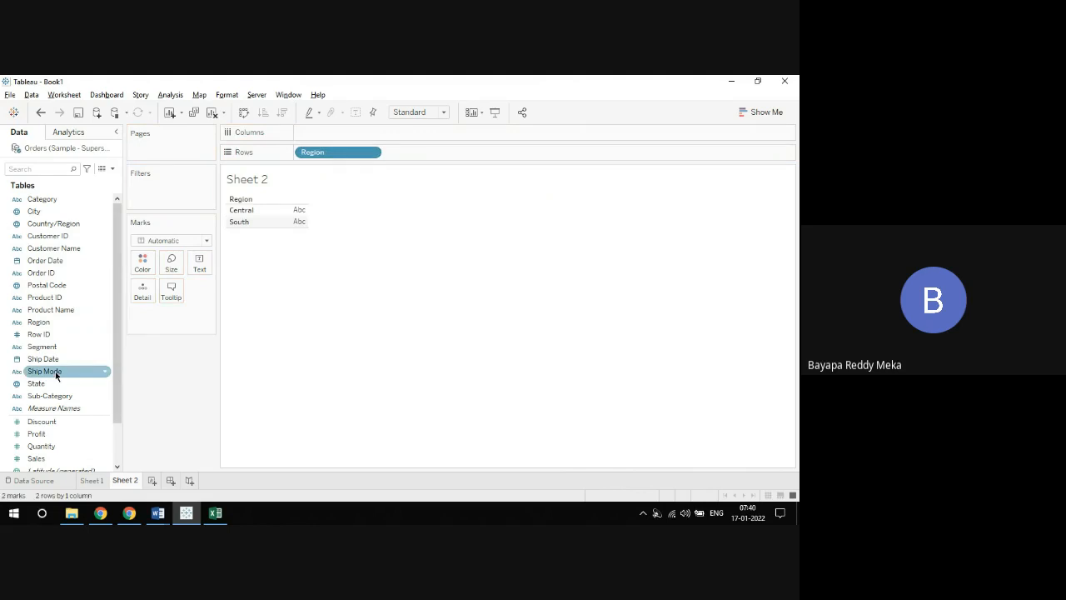
left_click_drag(37, 383, 413, 156)
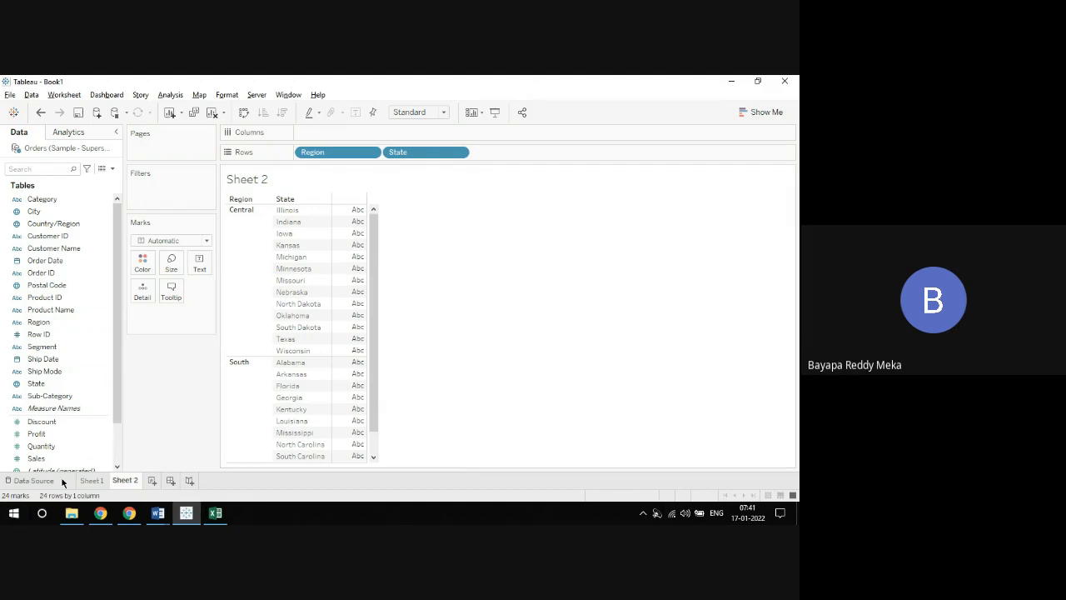
Go to the desktop and move the Orders Data 2020-21 extract file to an open area away from the other icons
left_click(34, 481)
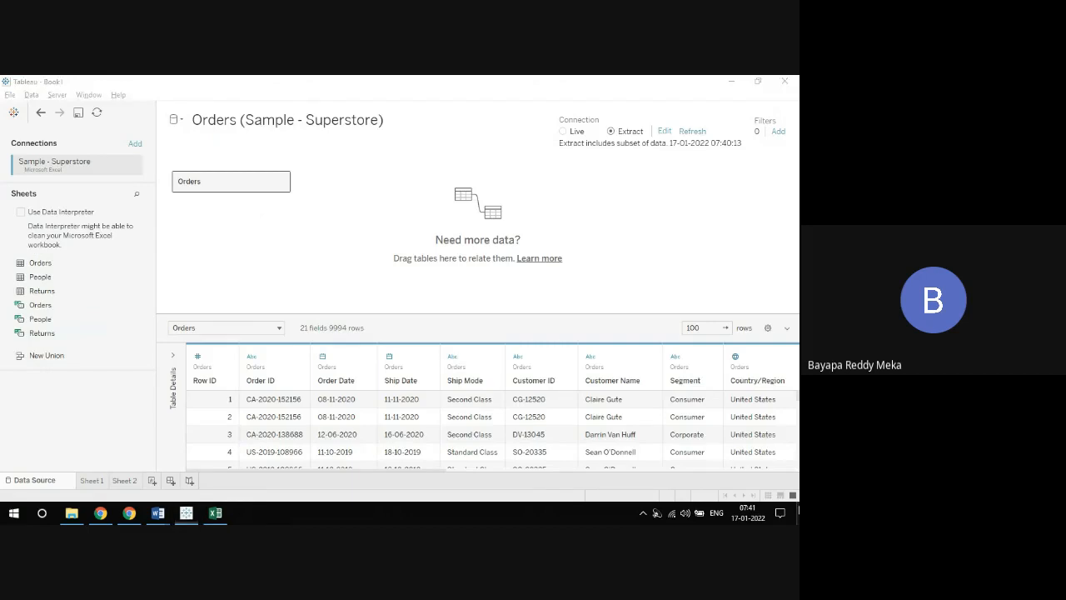
left_click(798, 512)
right_click(285, 176)
left_click(313, 212)
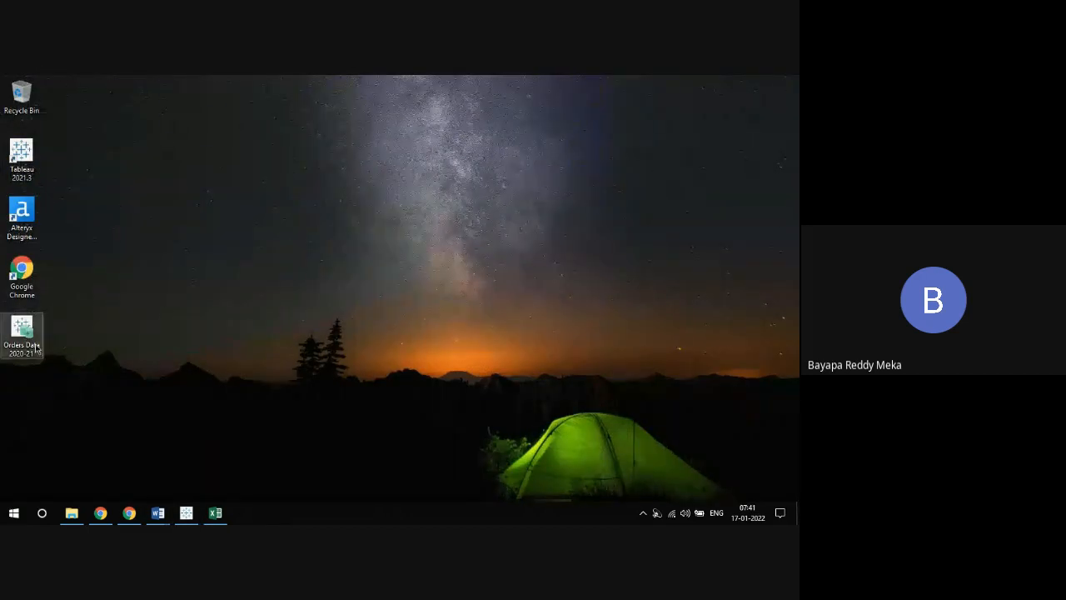
left_click_drag(37, 348, 316, 129)
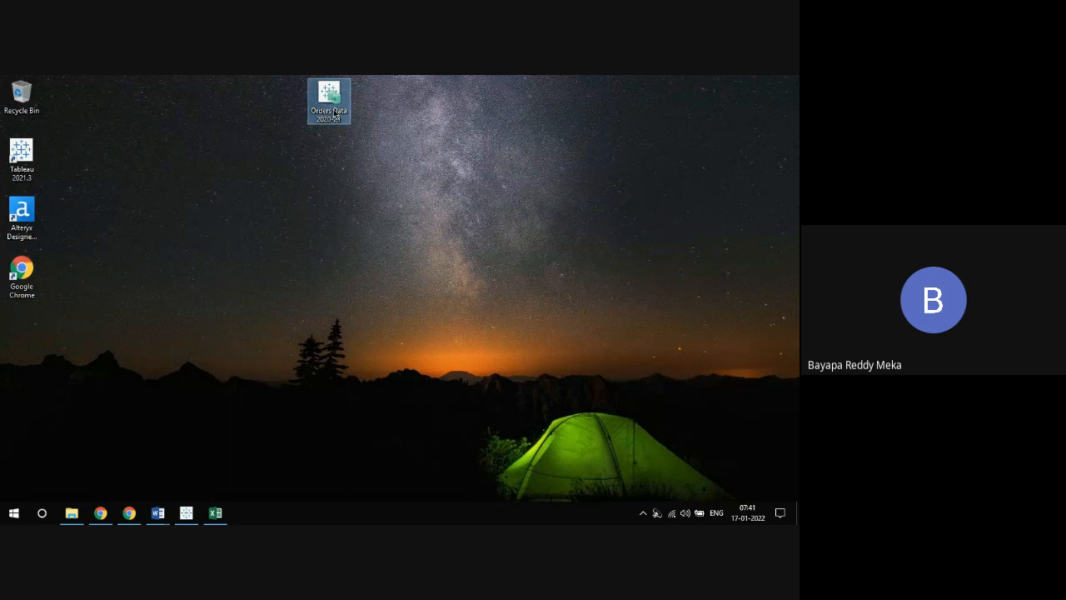
left_click_drag(334, 114, 324, 153)
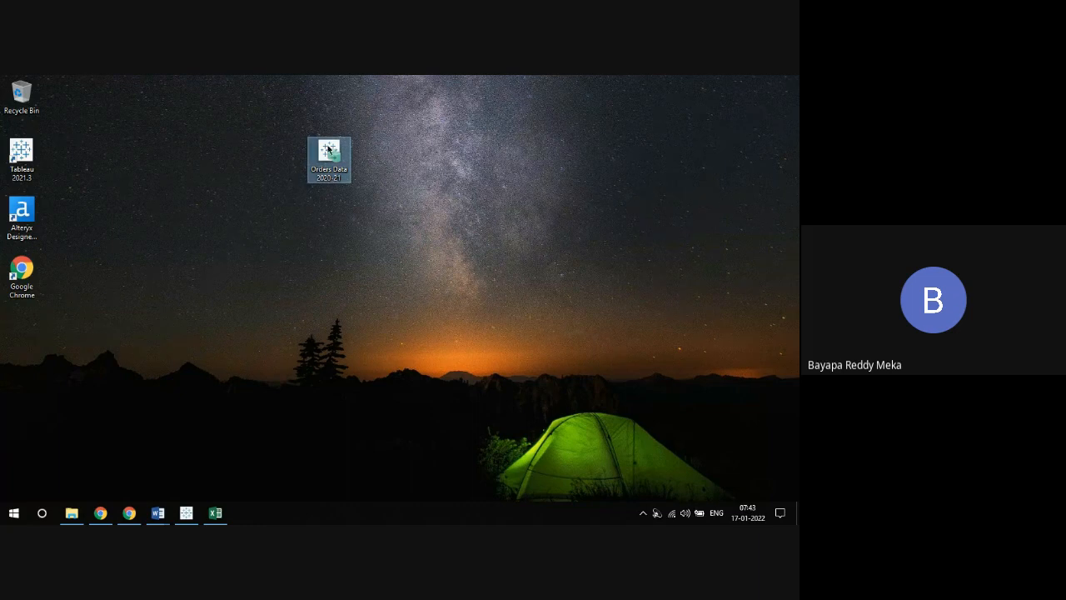
mouse_move(324, 175)
left_mouse_down()
mouse_move(325, 117)
mouse_move(325, 175)
left_mouse_up()
Review Sheet 1 and Sheet 2 in Tableau against the Orders Data 2020-21 extract file on the desktop
left_click(185, 512)
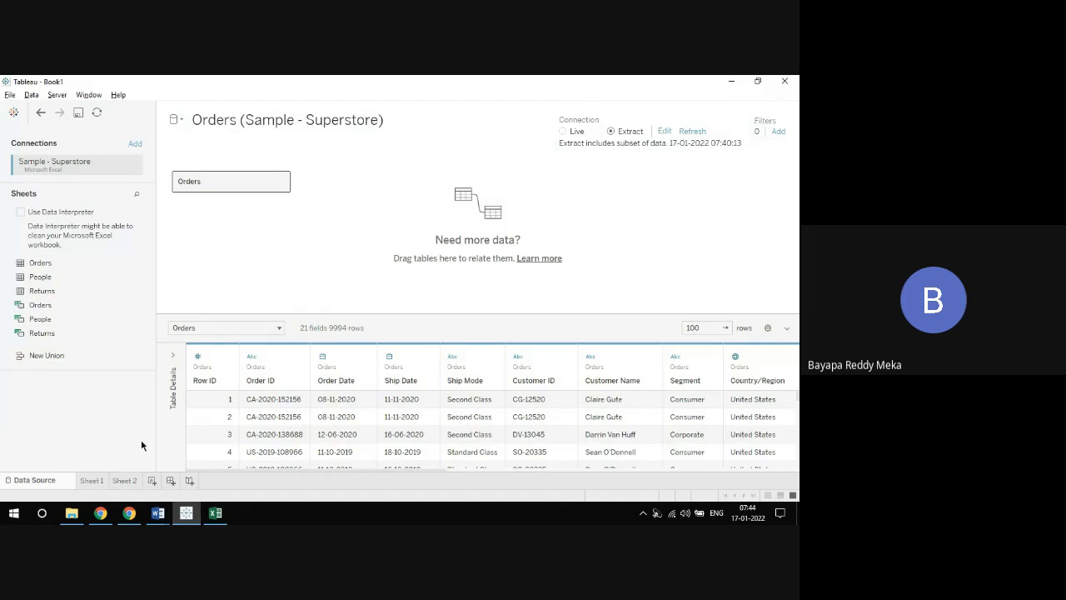
left_click(86, 482)
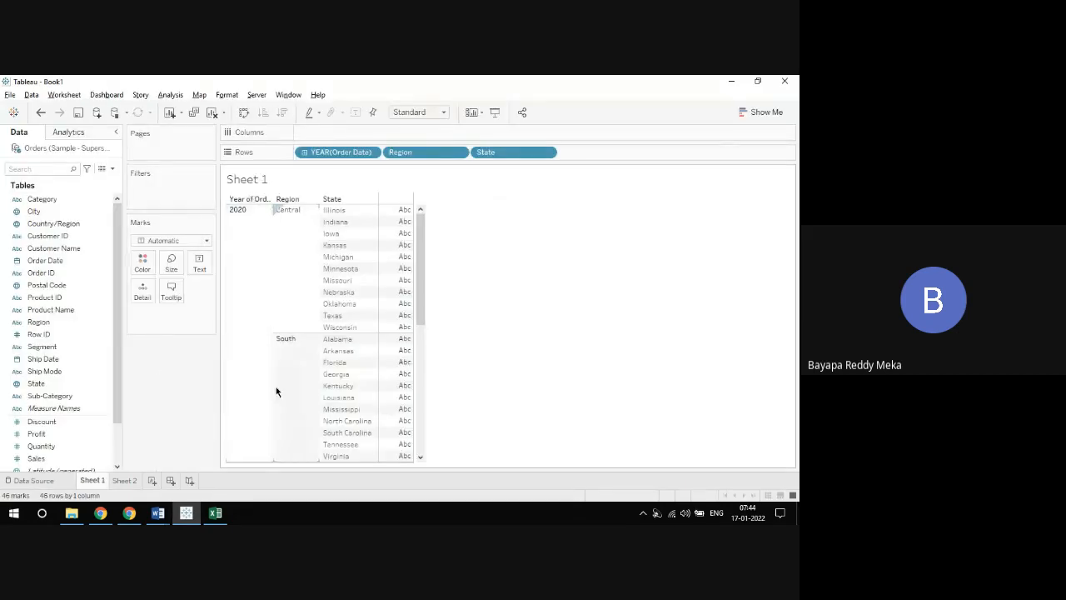
left_click(124, 480)
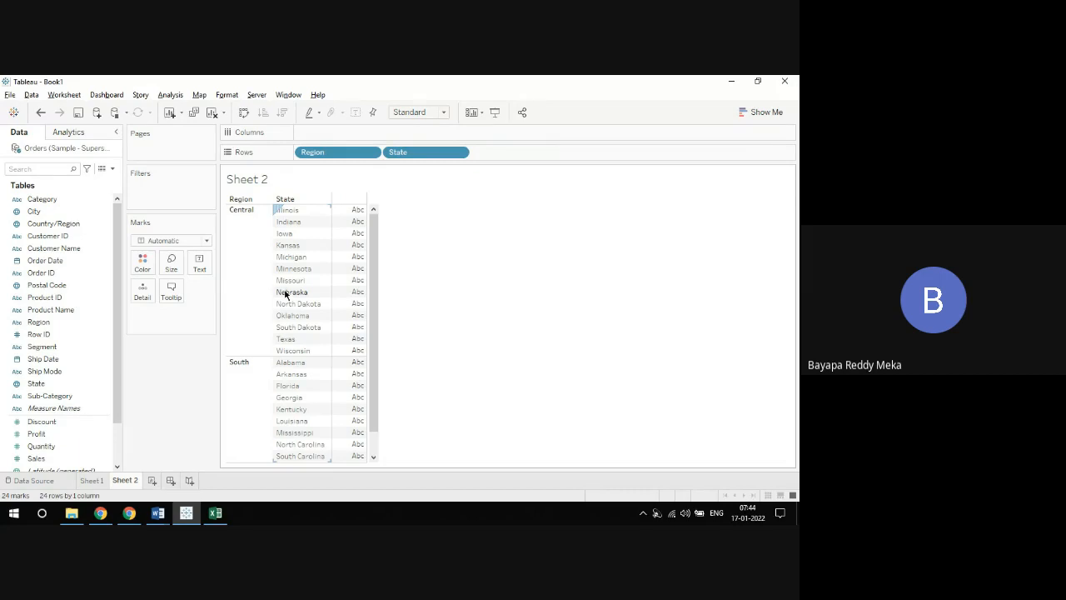
key("super+d")
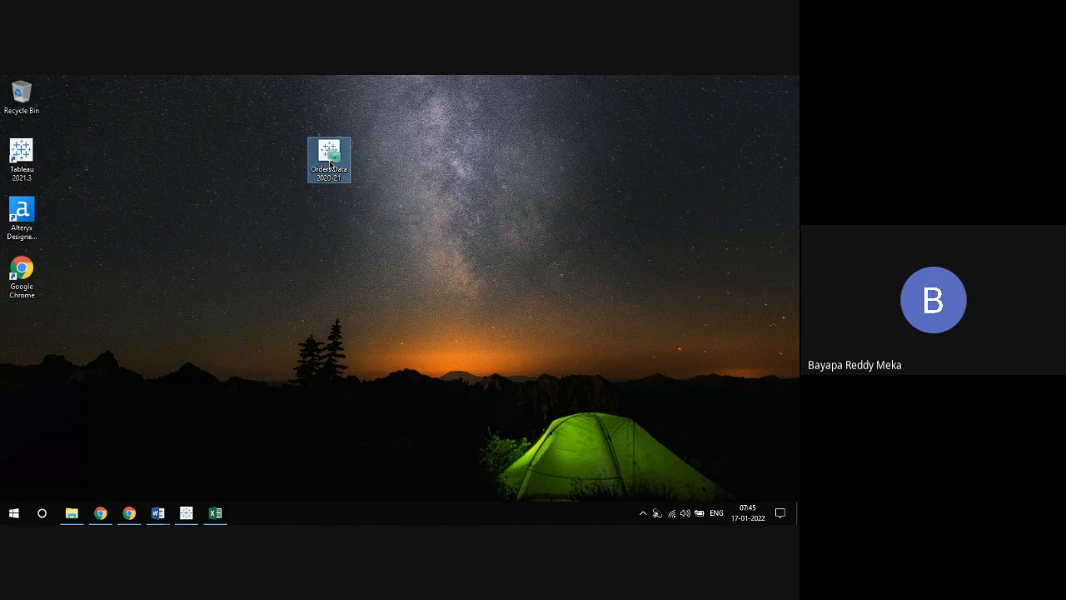
left_click(187, 512)
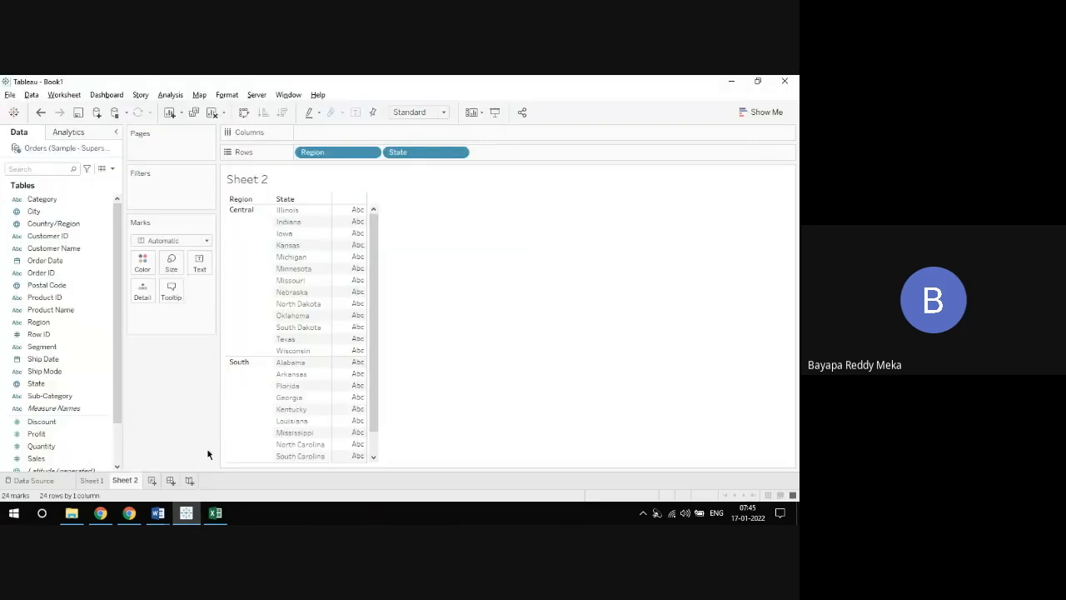
Create a third worksheet with Category and Sub-Category as row levels
left_click(152, 480)
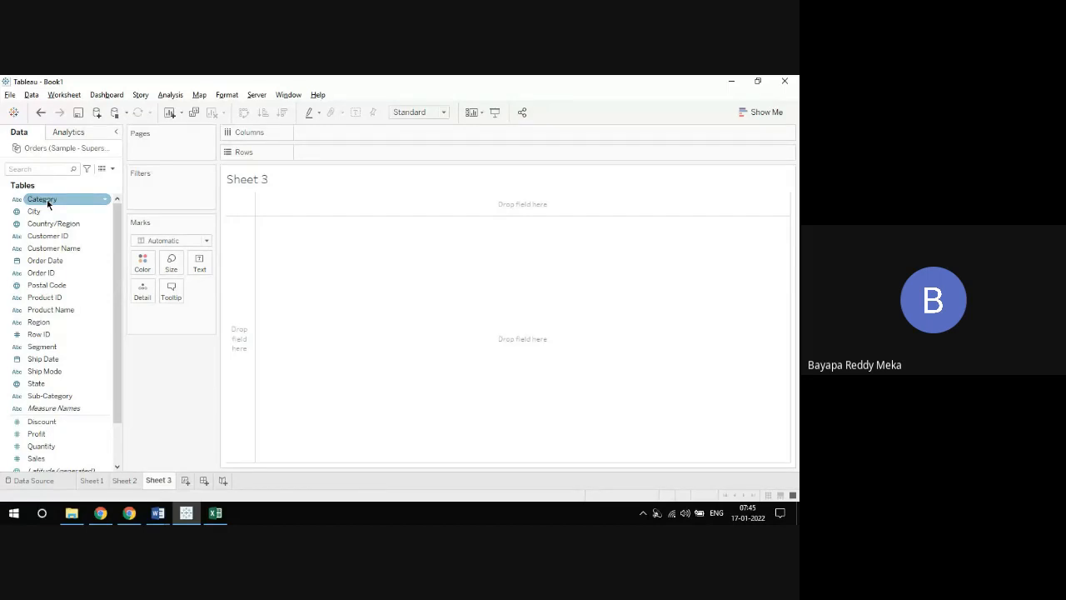
left_click_drag(47, 203, 291, 166)
left_click_drag(308, 164, 326, 158)
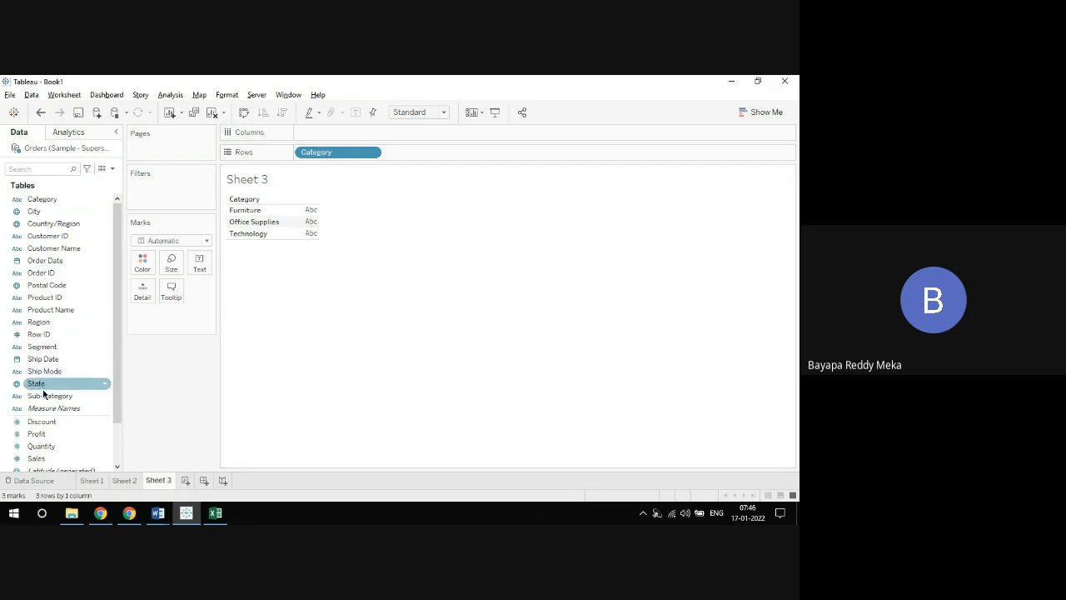
left_click_drag(50, 396, 417, 159)
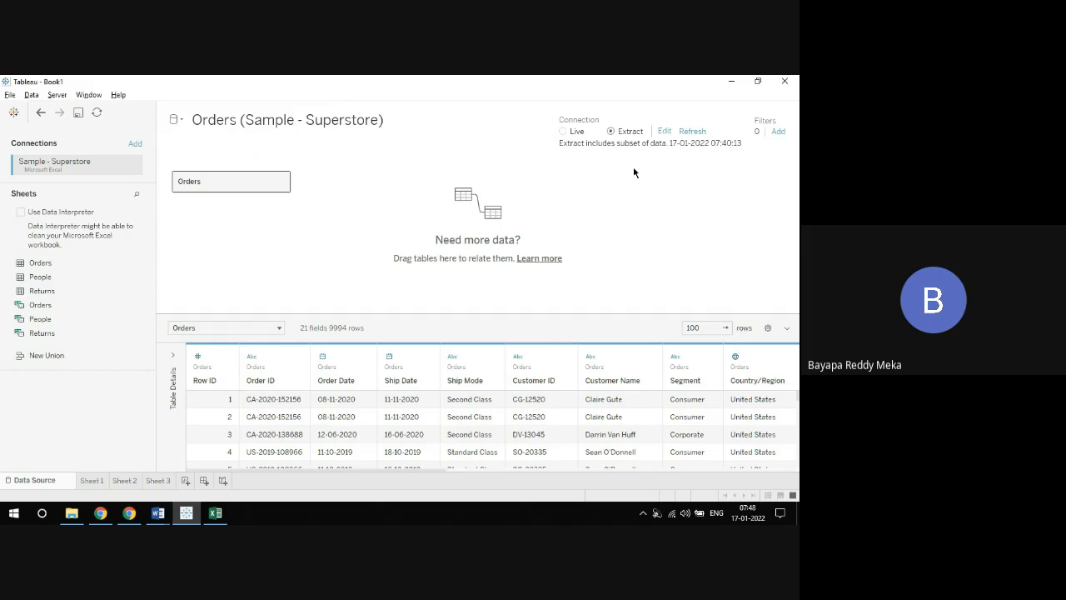
Reposition the Orders Data 2020-21 extract file on the desktop, and return to Sheet 3 in Tableau
key("super+d")
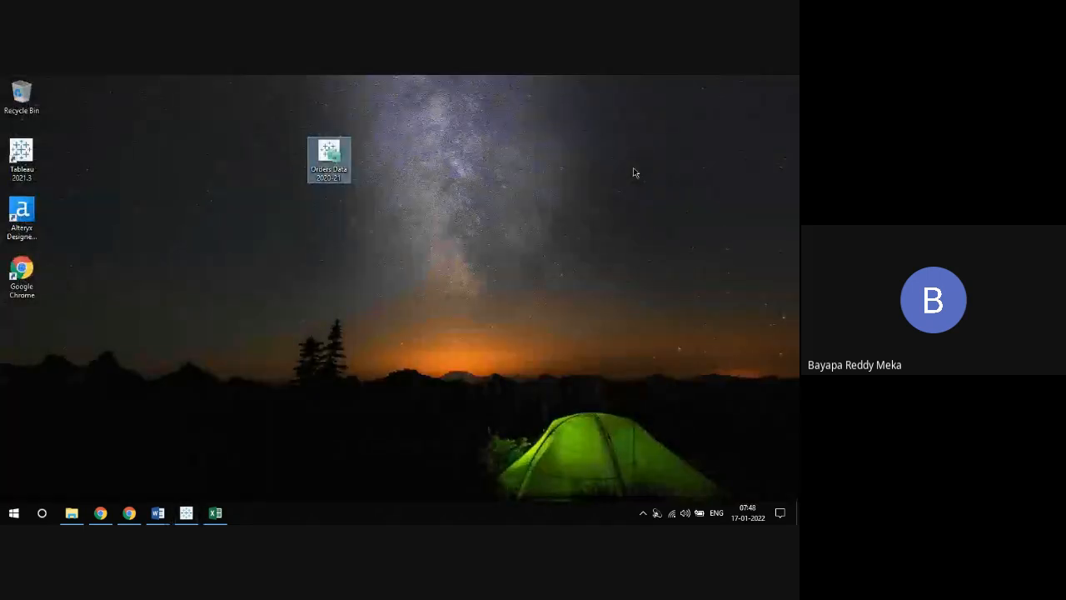
left_click_drag(335, 176, 273, 141)
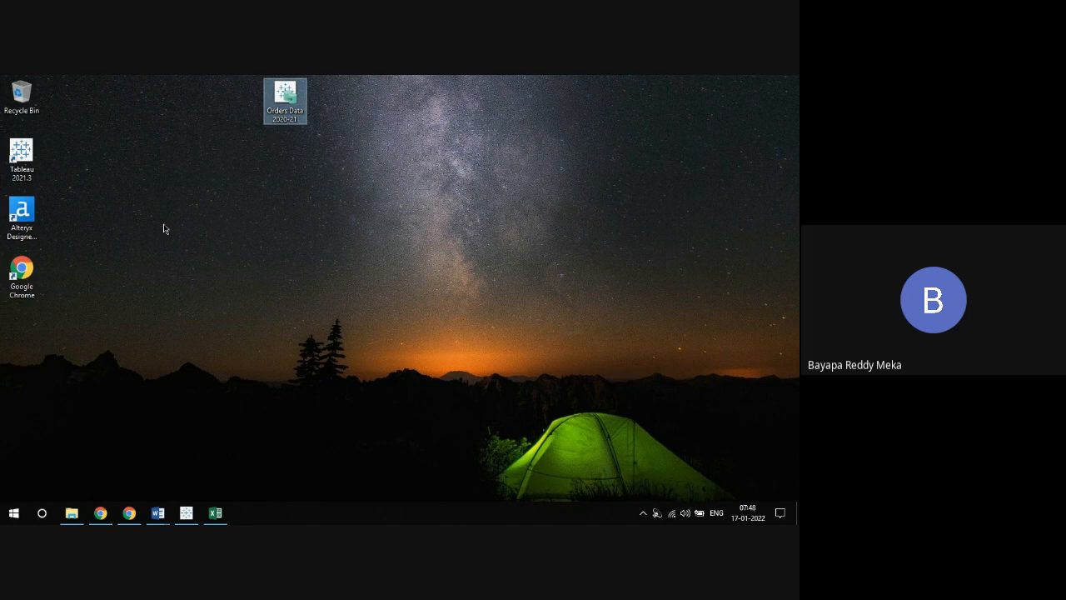
left_click(186, 513)
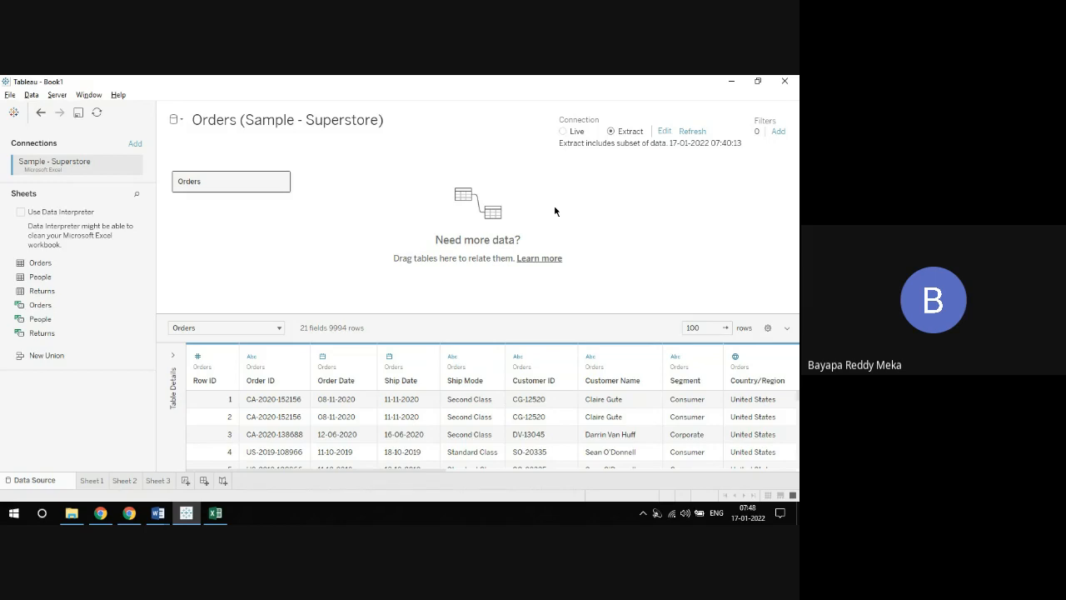
left_click(158, 480)
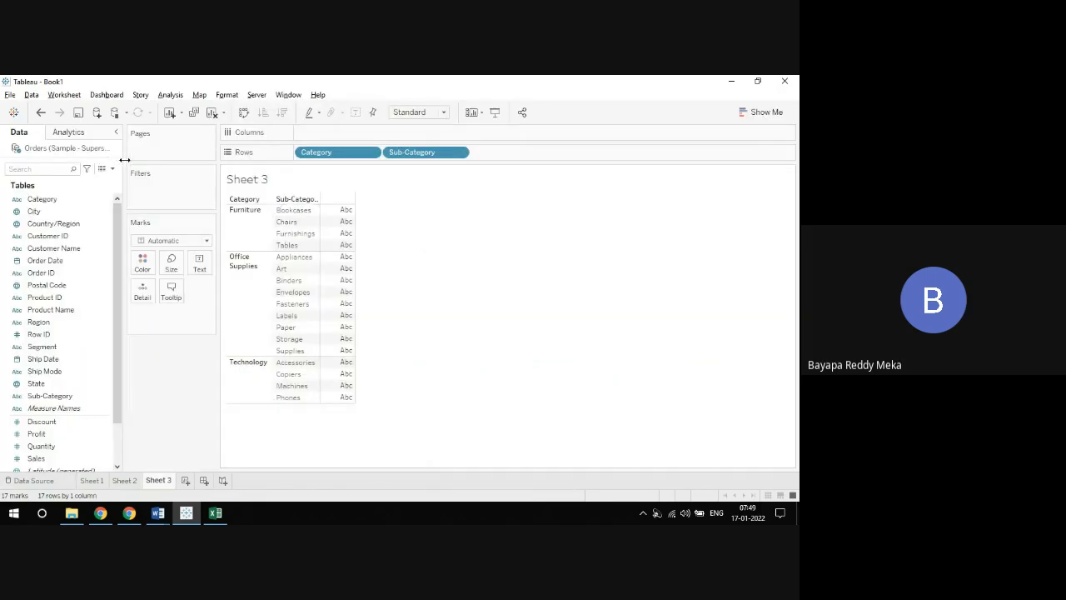
left_click_drag(126, 160, 163, 139)
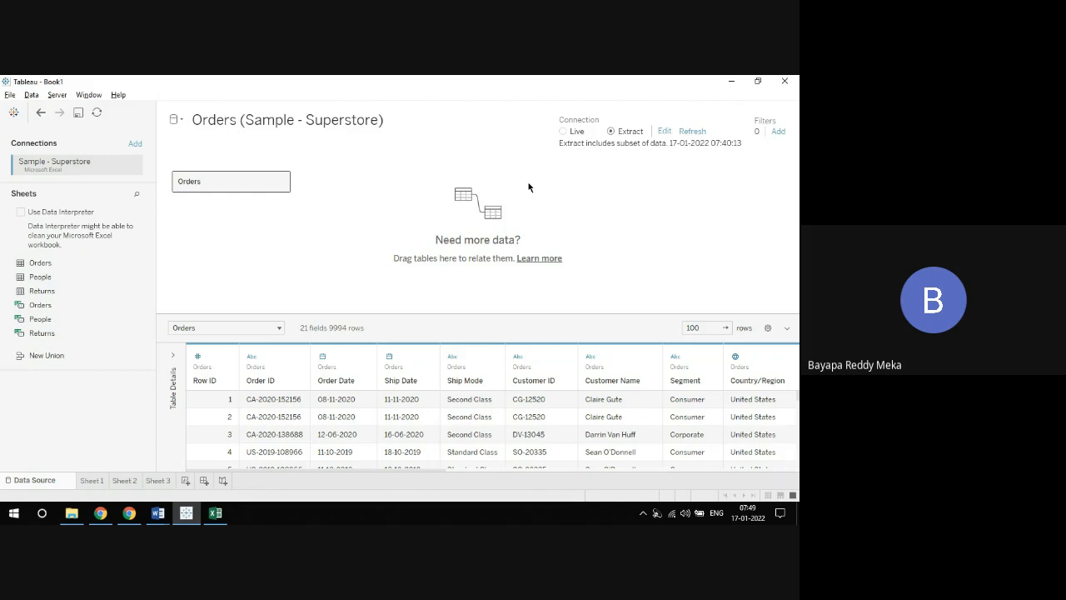
Open the Orders extract settings to examine the filters, and switch to the Tableau Filters document in Word
left_click(666, 133)
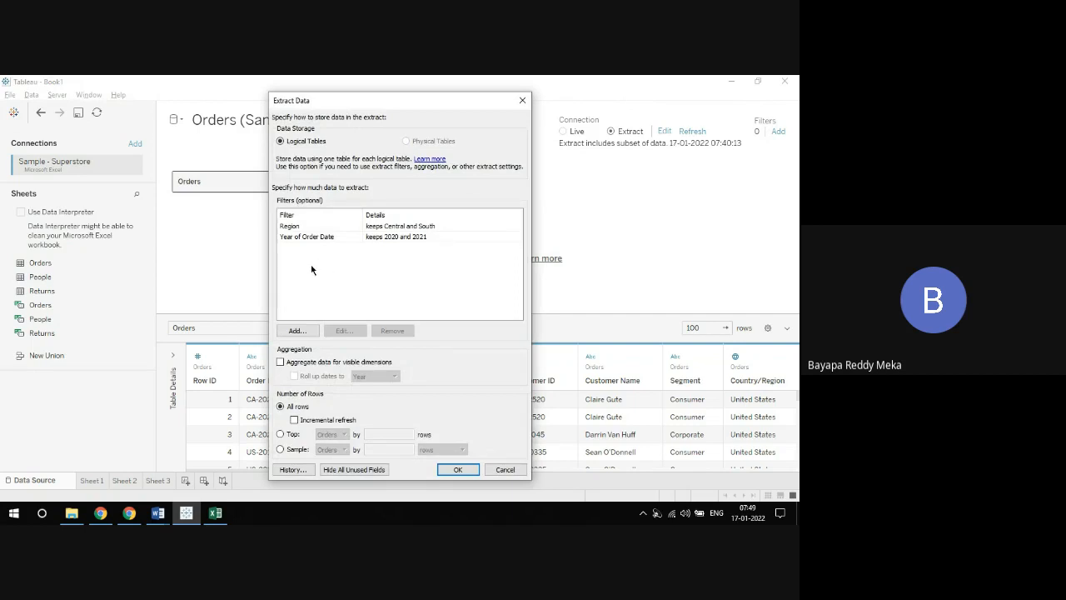
mouse_move(164, 514)
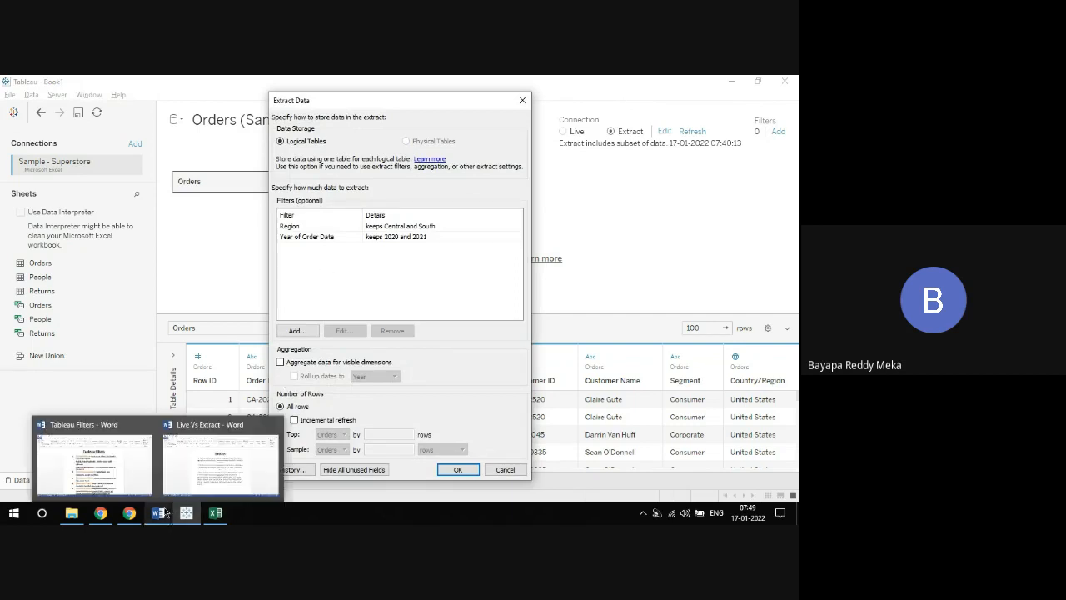
mouse_move(141, 456)
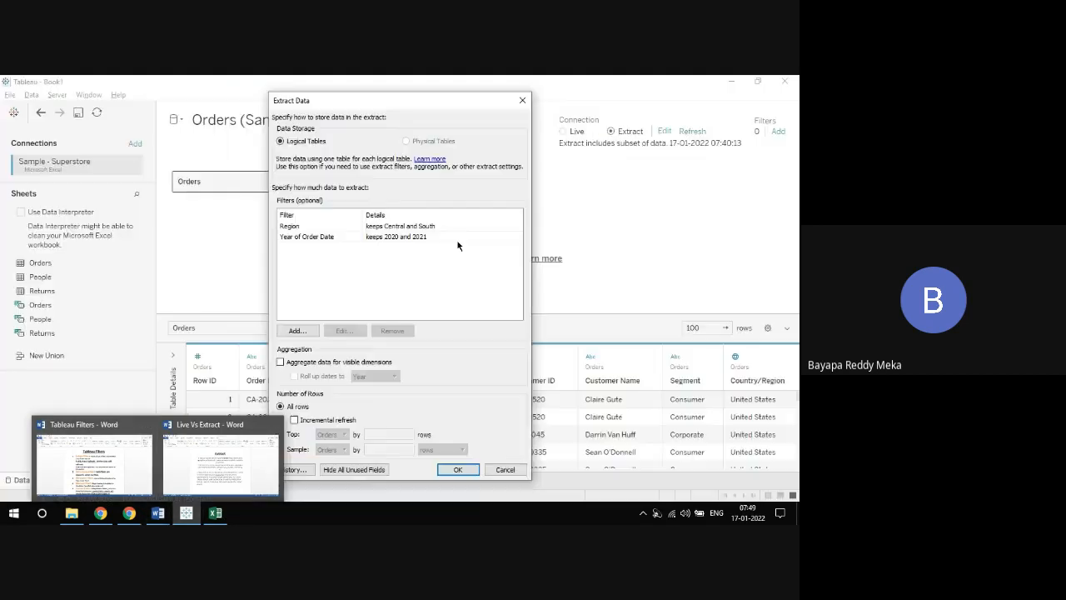
left_click(158, 513)
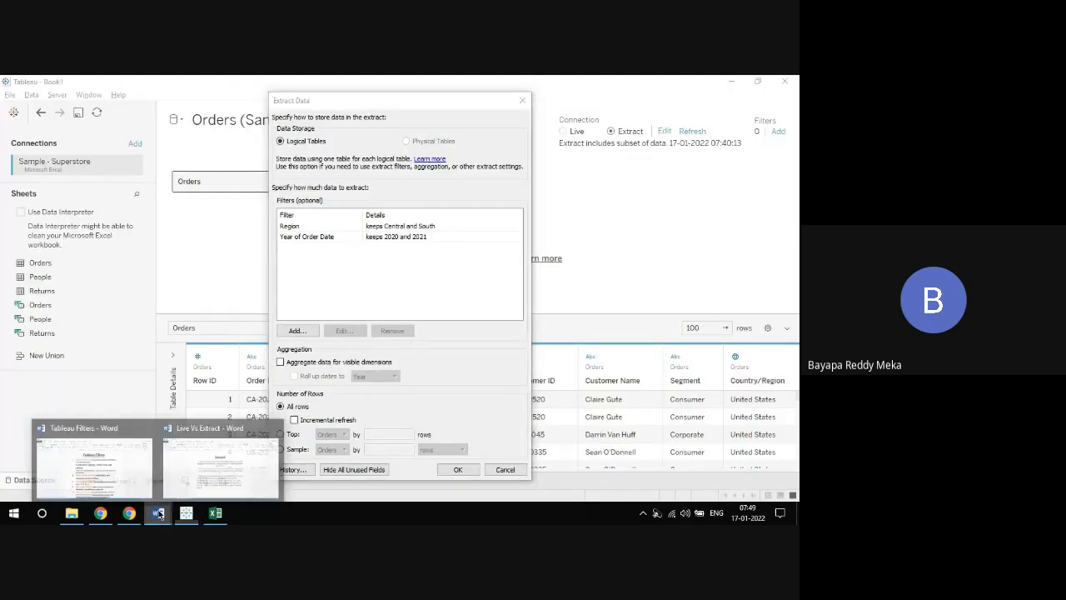
left_click(121, 471)
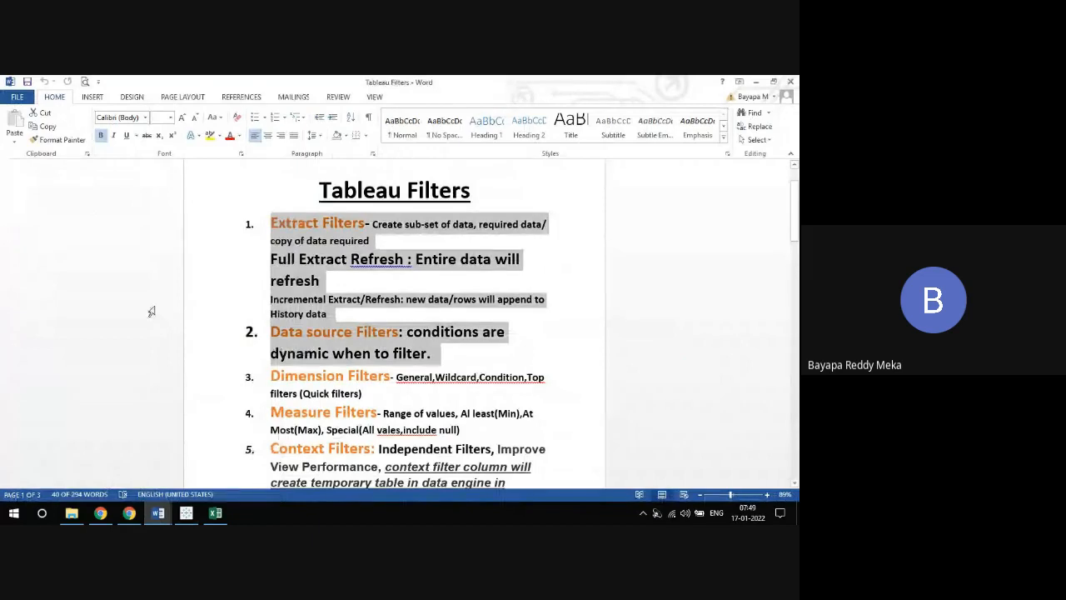
Switch to the Google Meet call, admit the waiting participant, and return to the Tableau Filters document
key("alt+Tab")
key("alt+Tab")
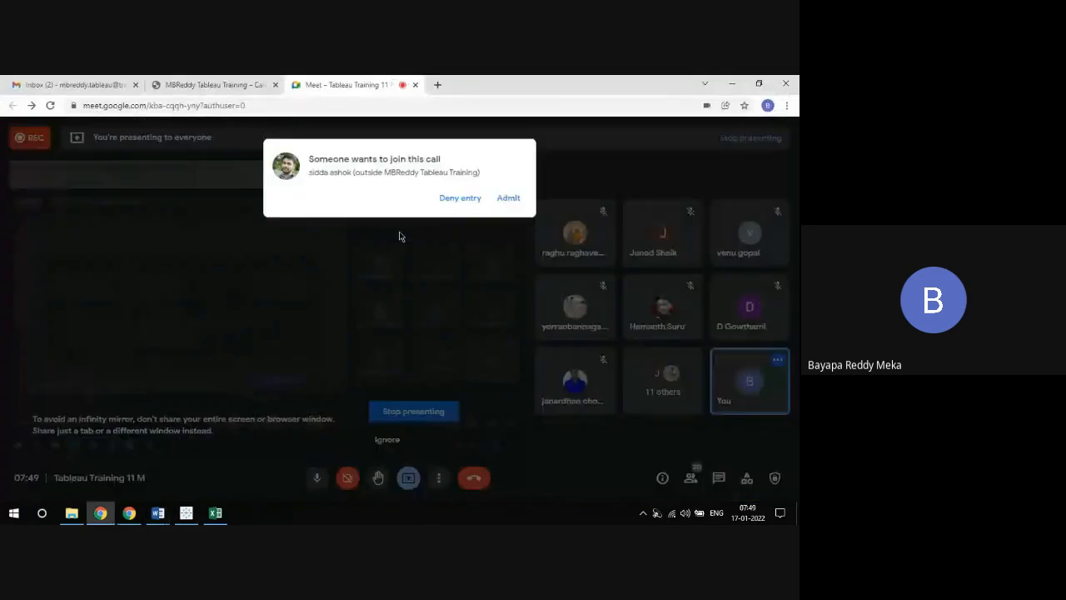
left_click(508, 196)
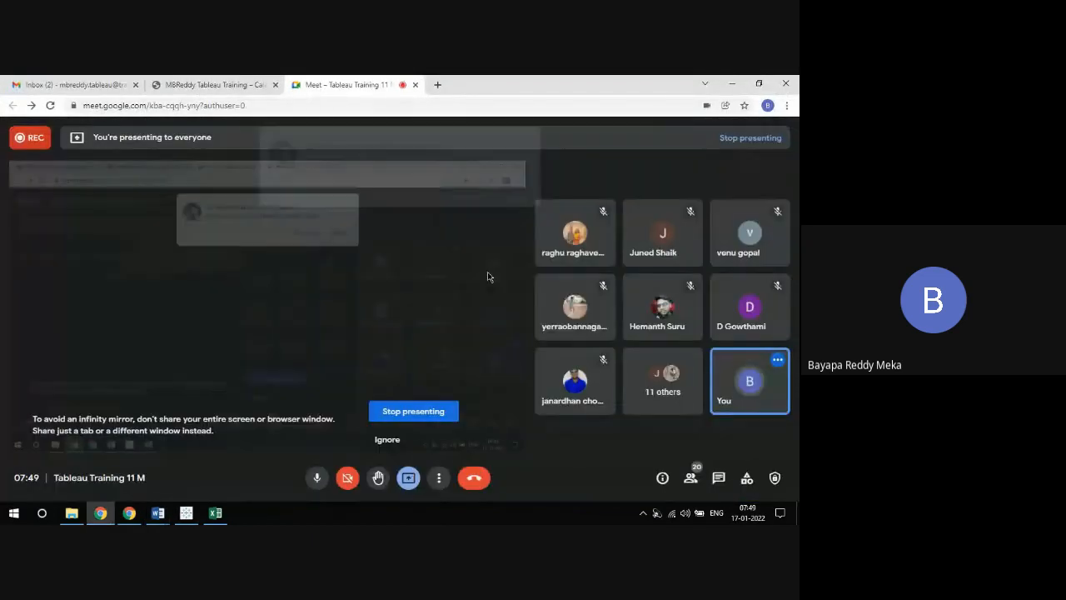
key("alt+Tab")
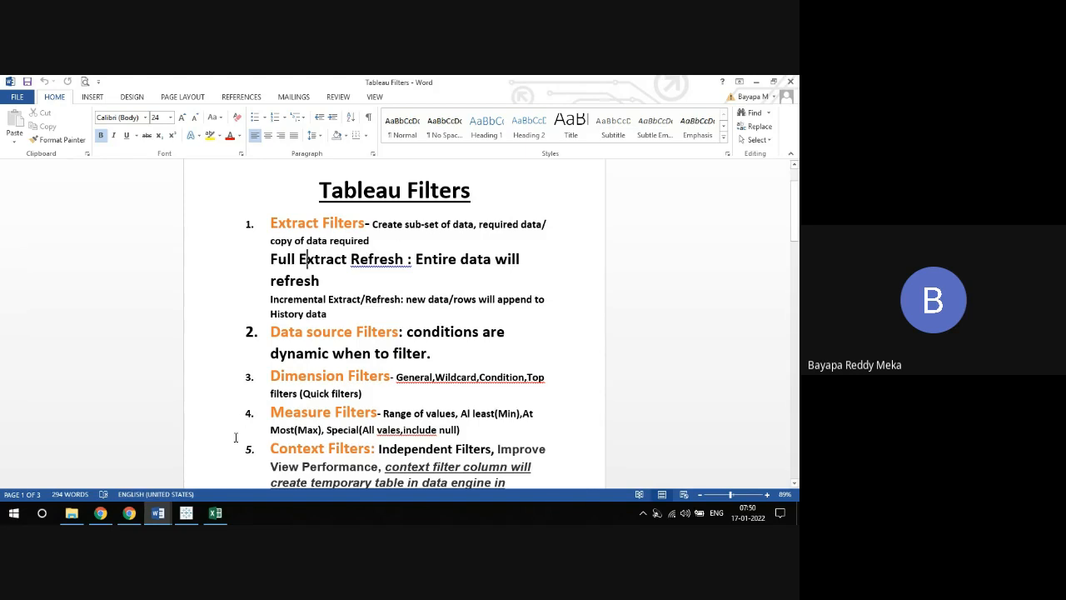
Compare the full and incremental refresh notes in the Tableau Filters document with the extract settings in Tableau
left_click(186, 514)
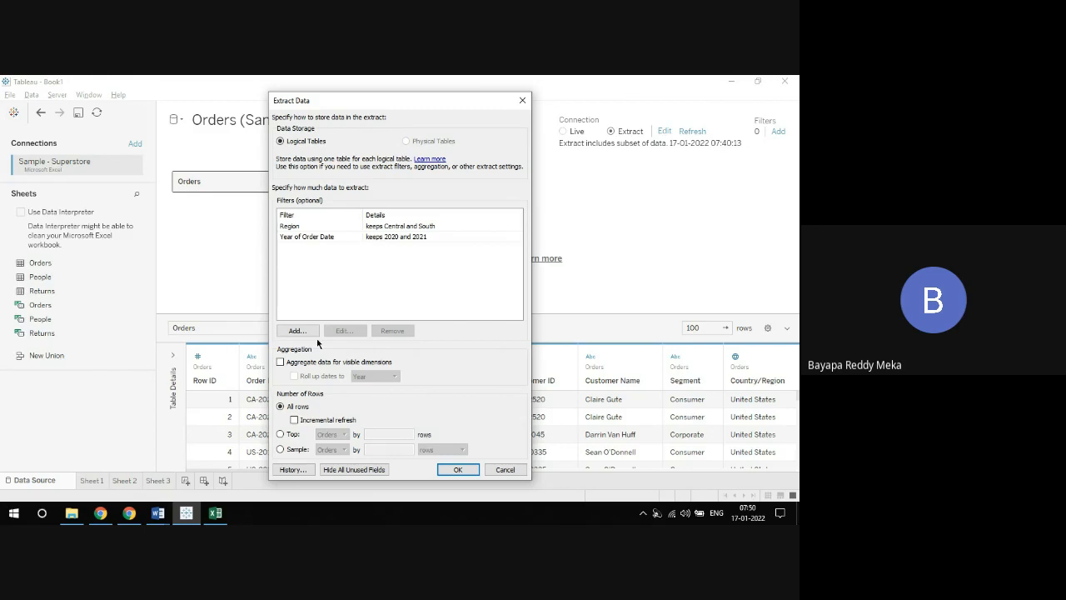
left_click(158, 512)
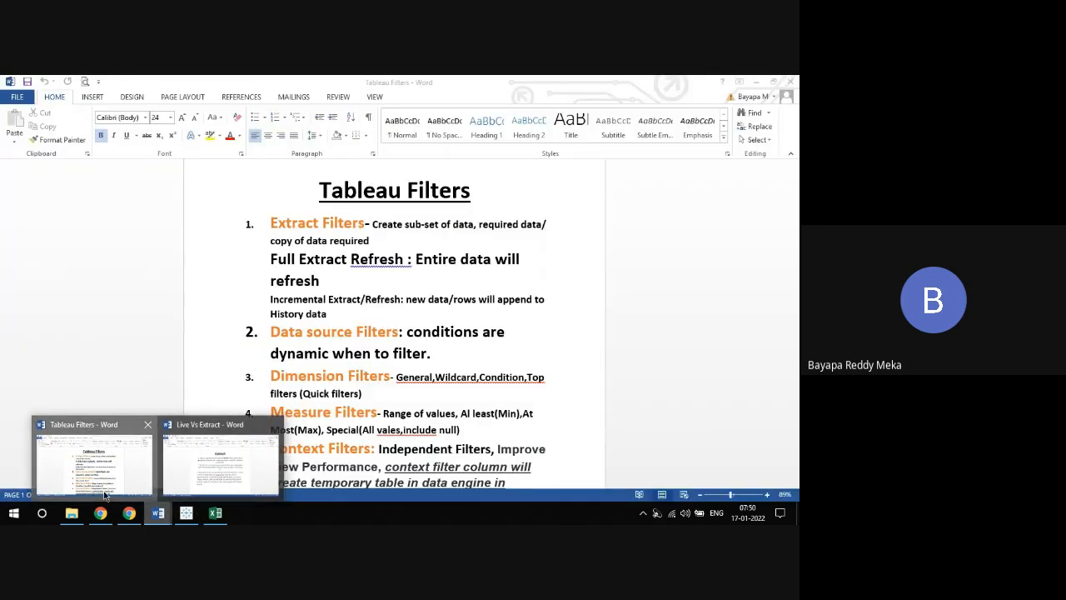
left_click(105, 497)
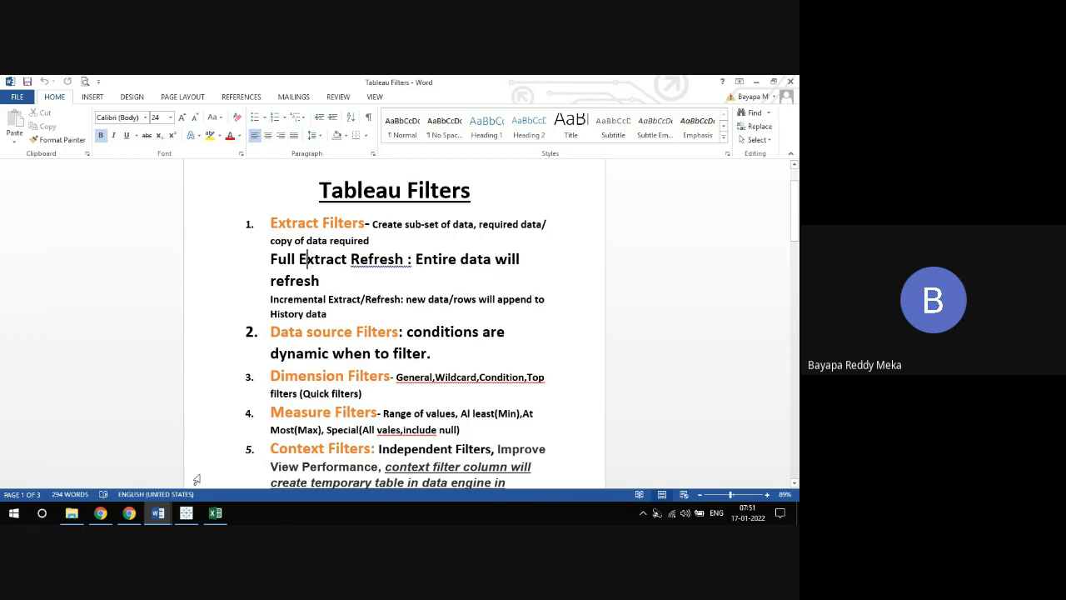
left_click(188, 515)
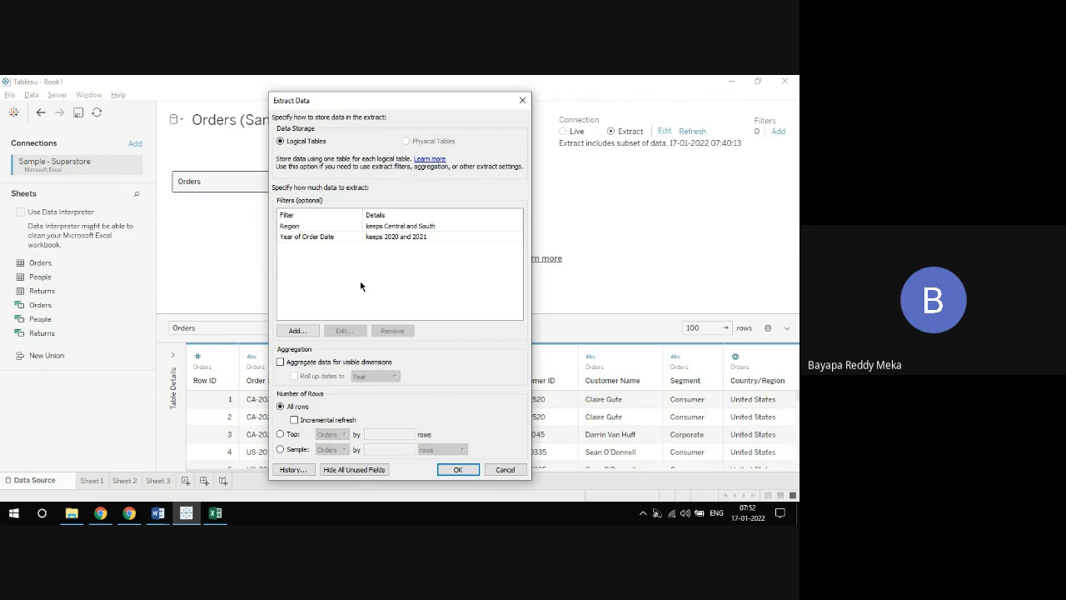
Close the extract settings without changes and refresh the Orders extract
left_click(519, 104)
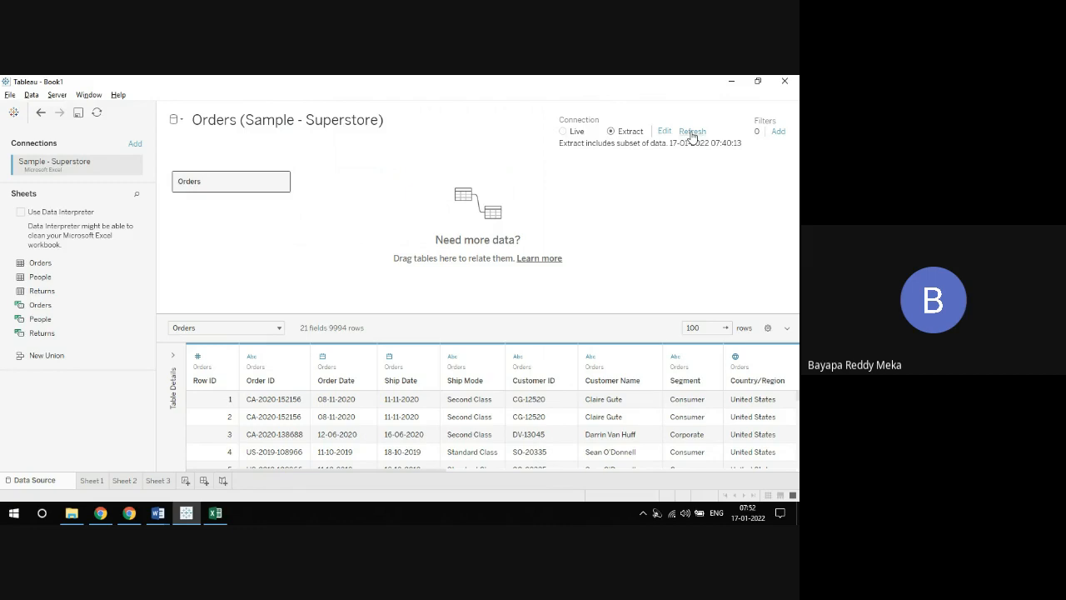
left_click(692, 133)
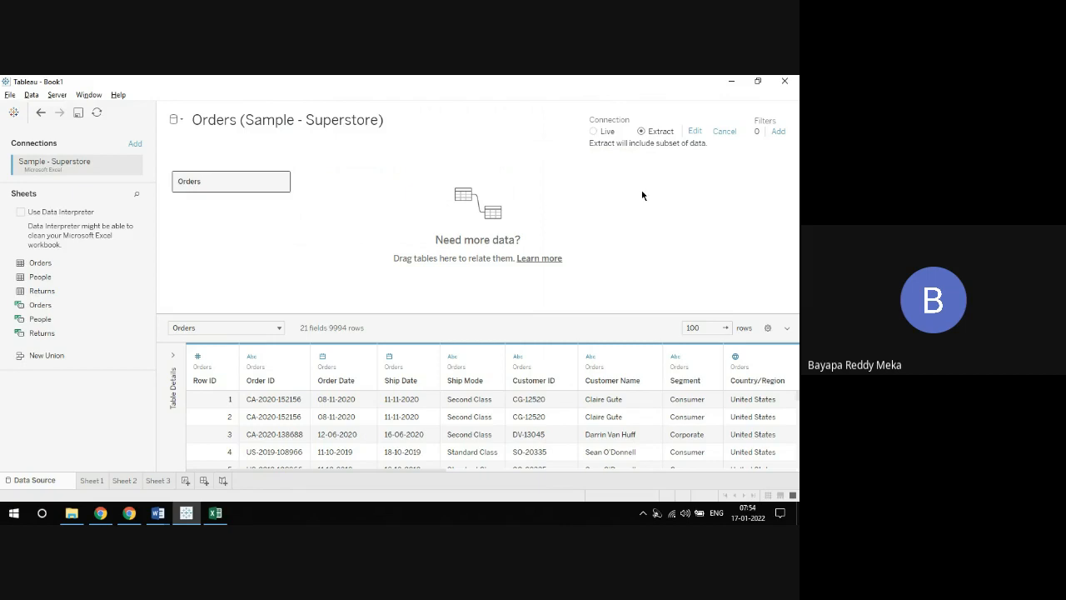
Review the Region and Year of Order Date filters in the extract settings, close them unchanged, and compare Sheet 2 and Sheet 3
left_click(695, 133)
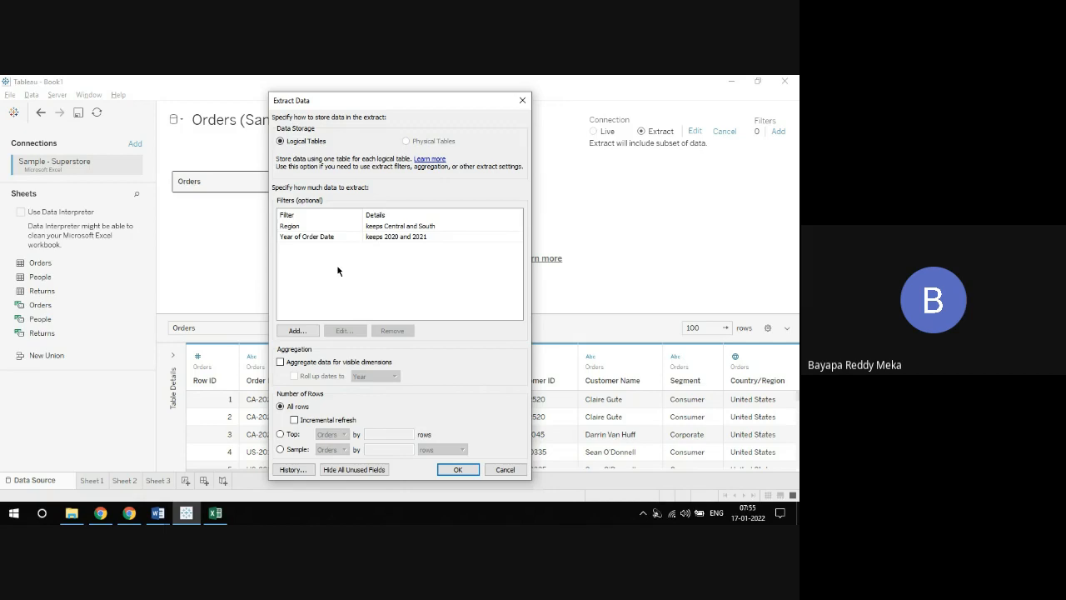
left_click(523, 100)
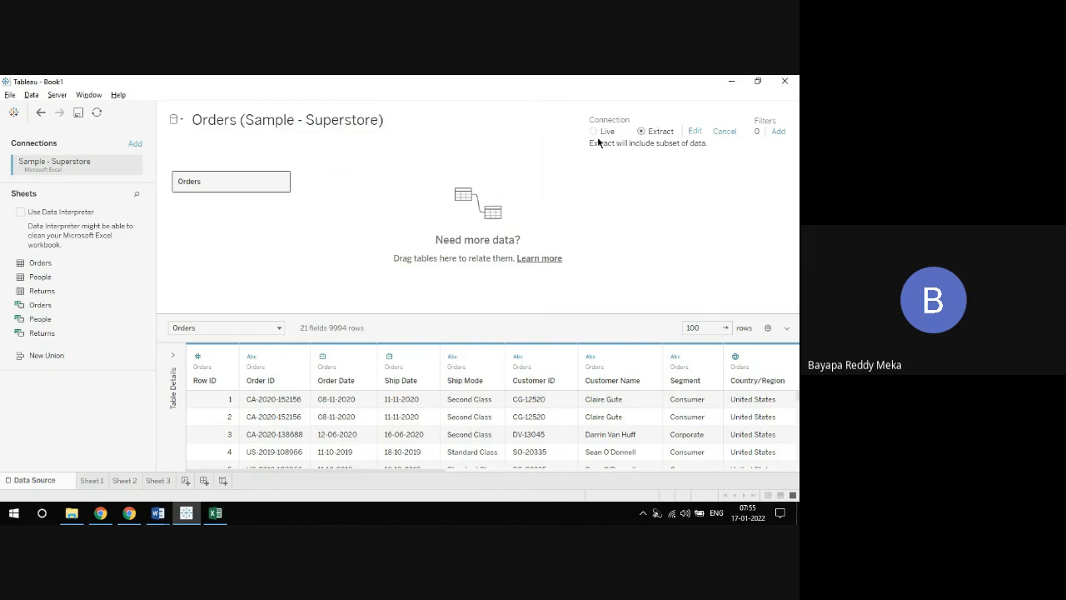
left_click(157, 481)
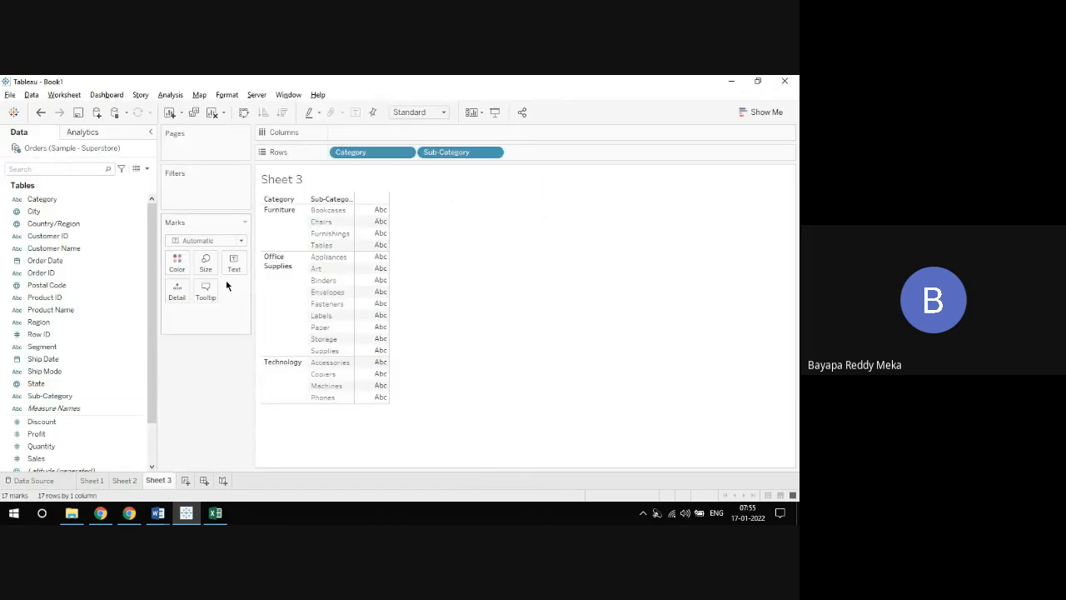
left_click(124, 482)
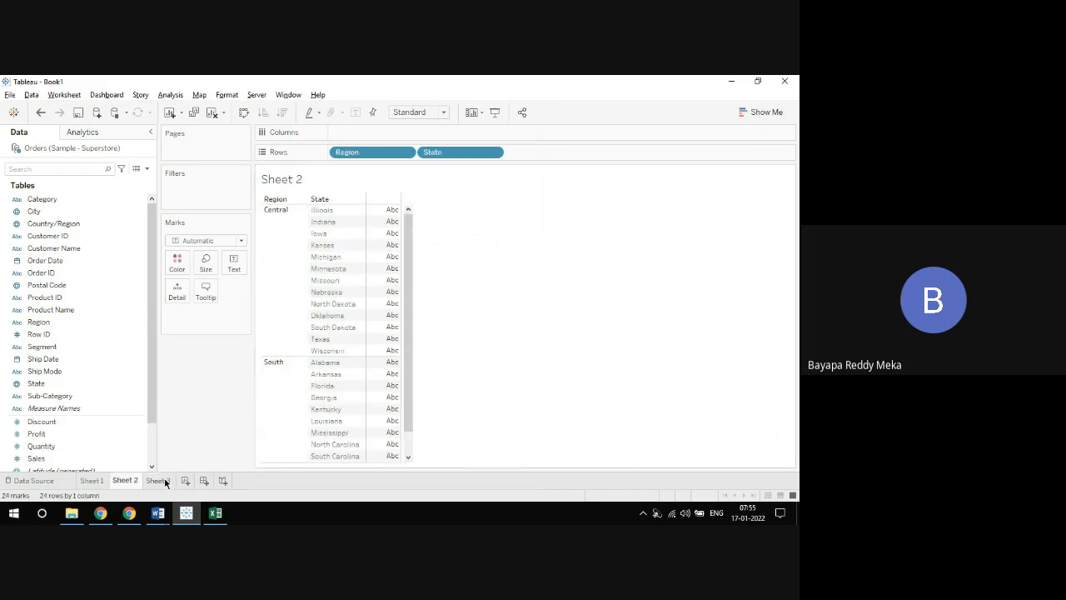
left_click(162, 482)
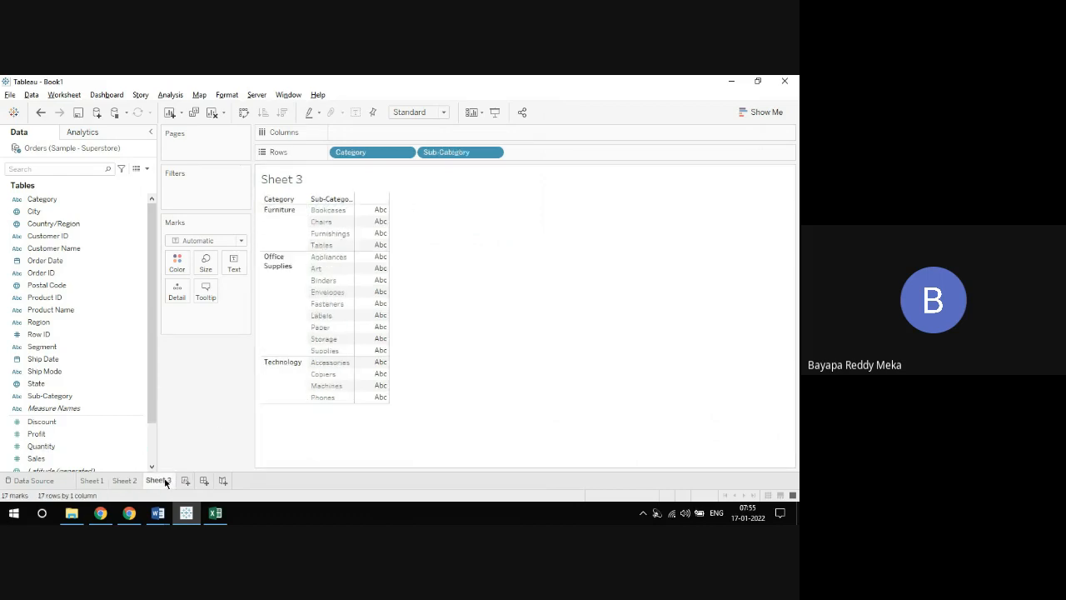
Add a second data source from the Sample - Superstore Excel file using its Orders table, and collapse the table details
left_click(34, 97)
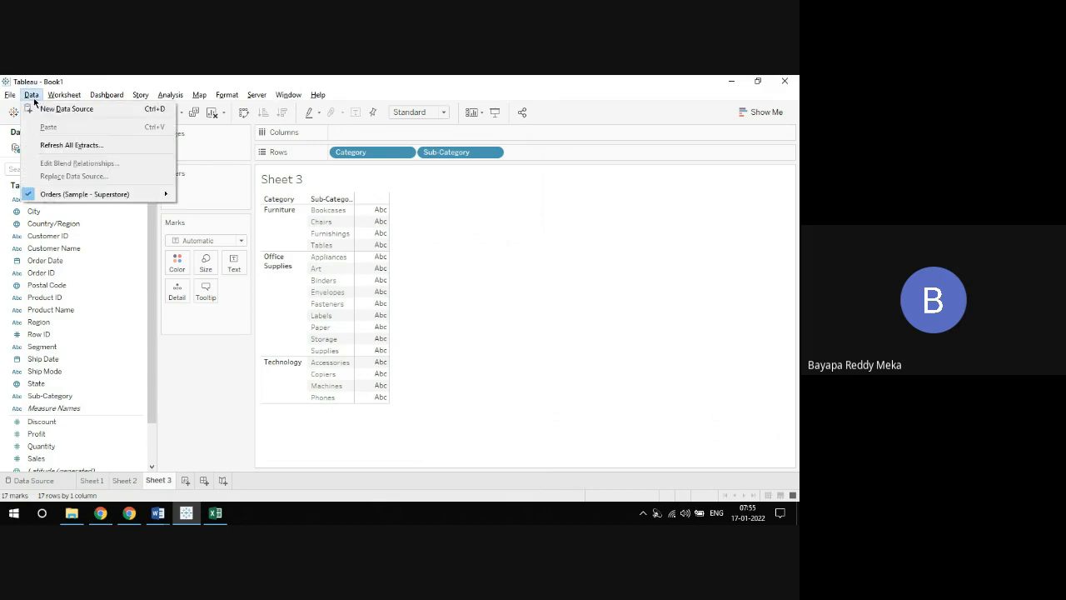
left_click(48, 110)
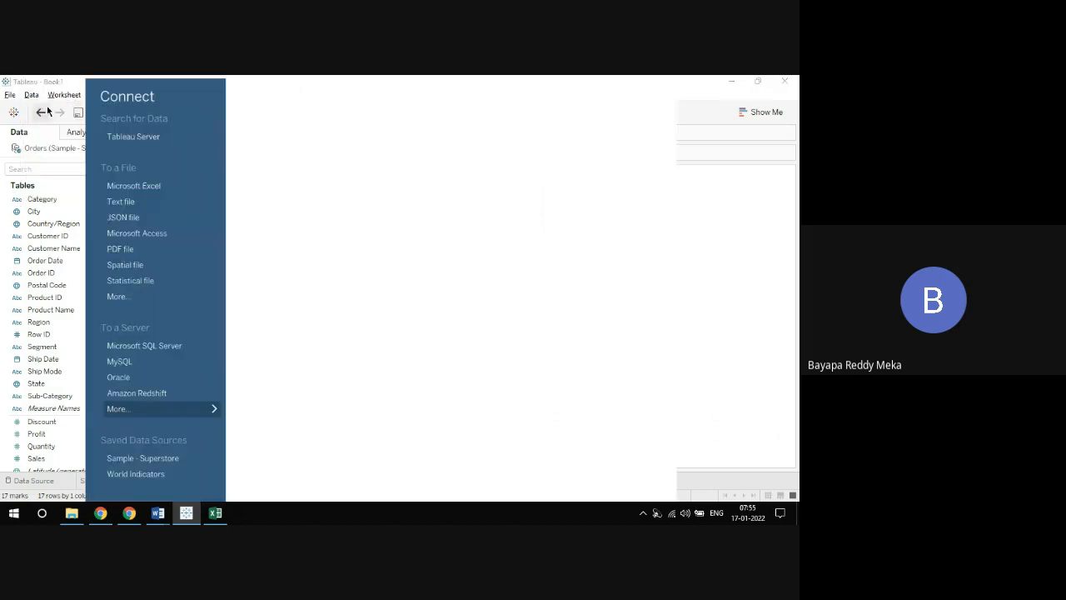
left_click(151, 187)
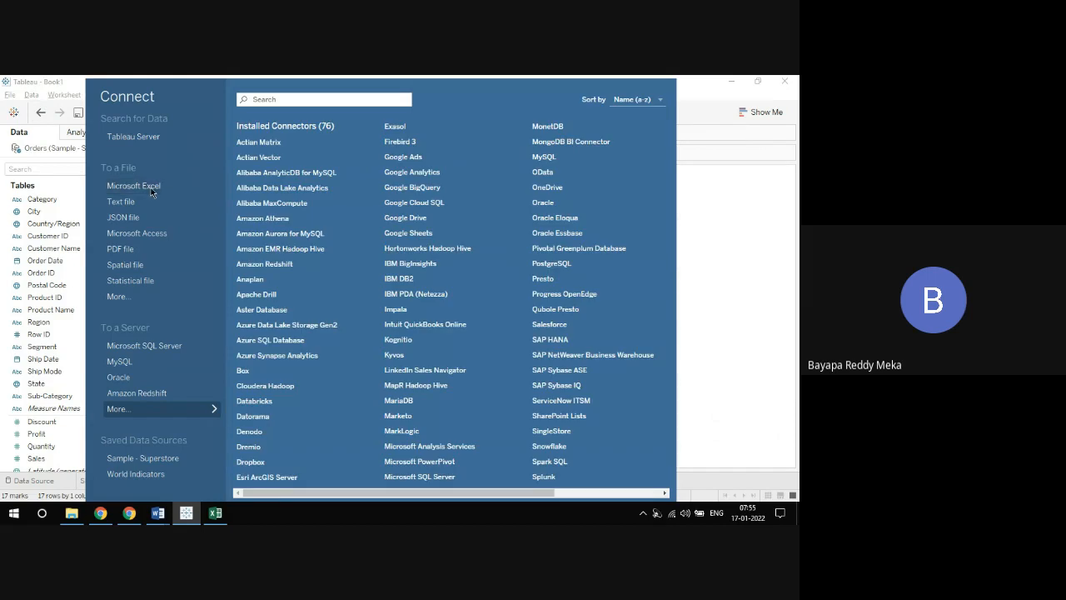
double_click(176, 182)
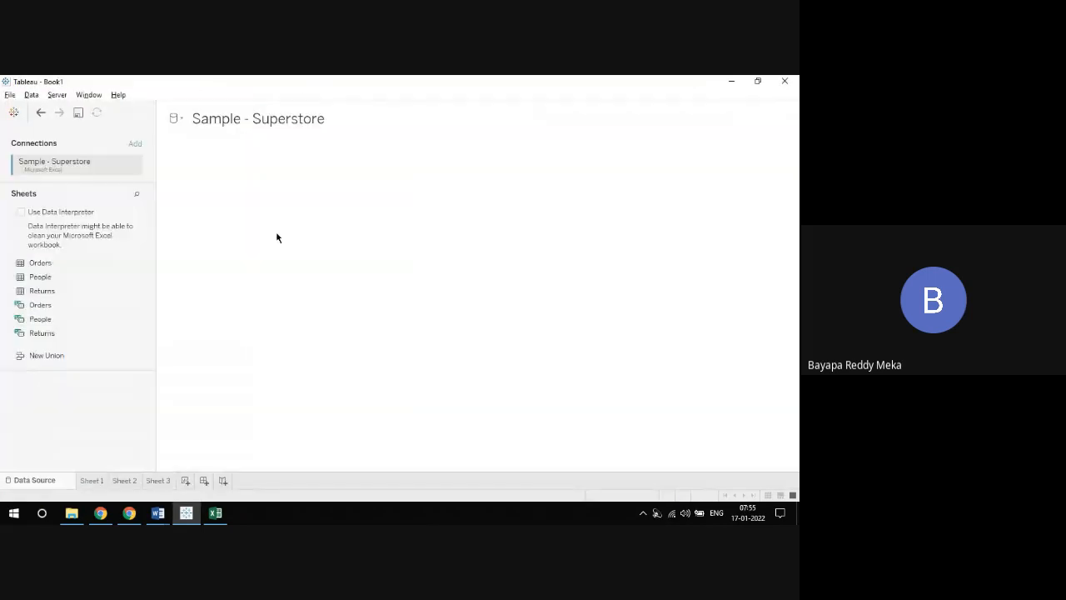
double_click(44, 264)
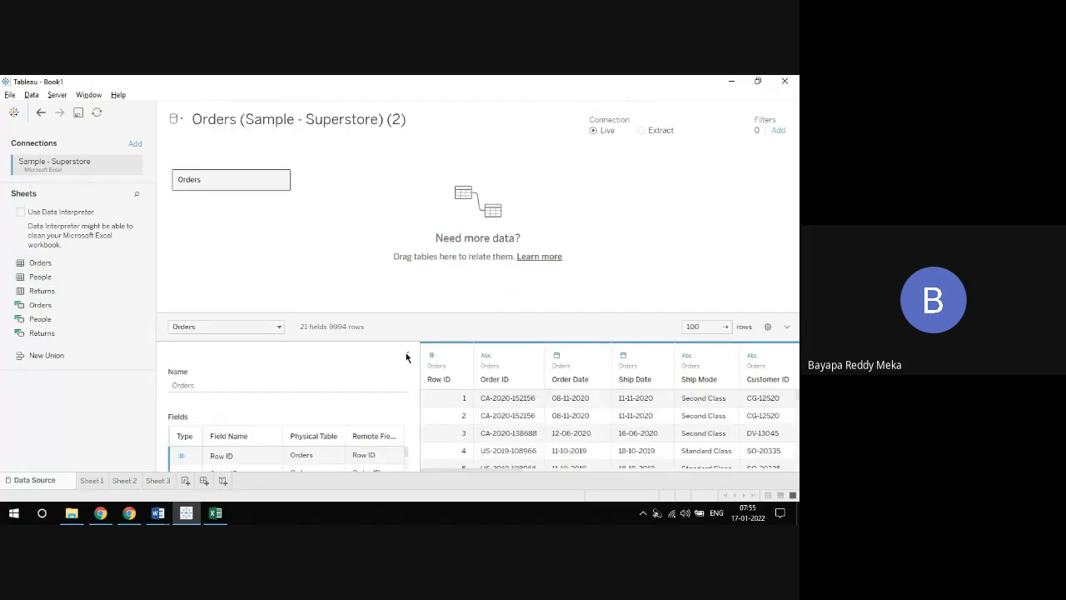
left_click(407, 357)
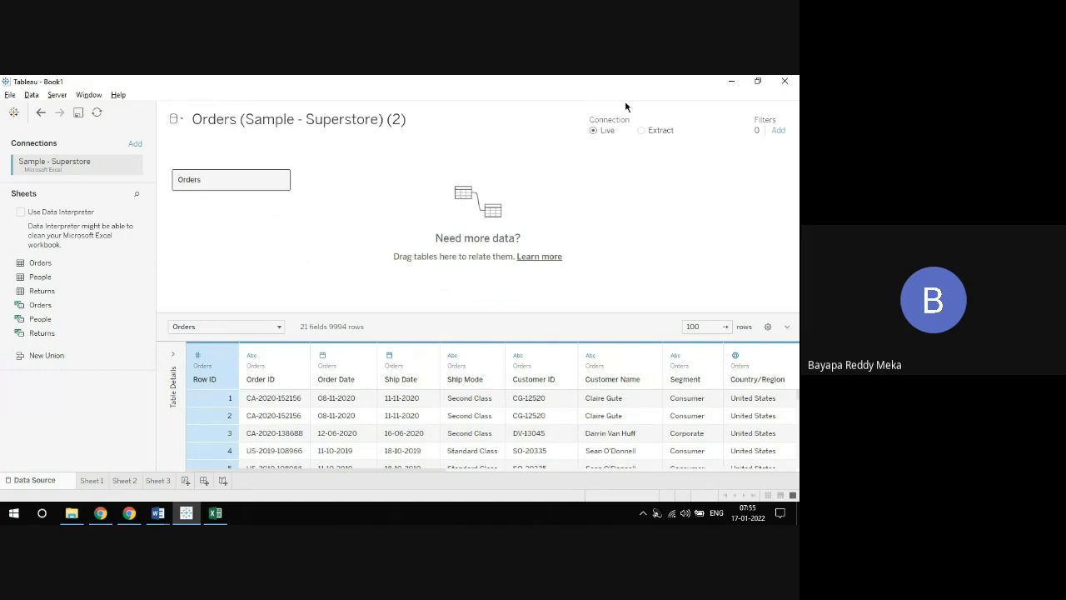
Add a new blank worksheet after Sheet 3 and widen the list of data sources and fields
left_click(167, 481)
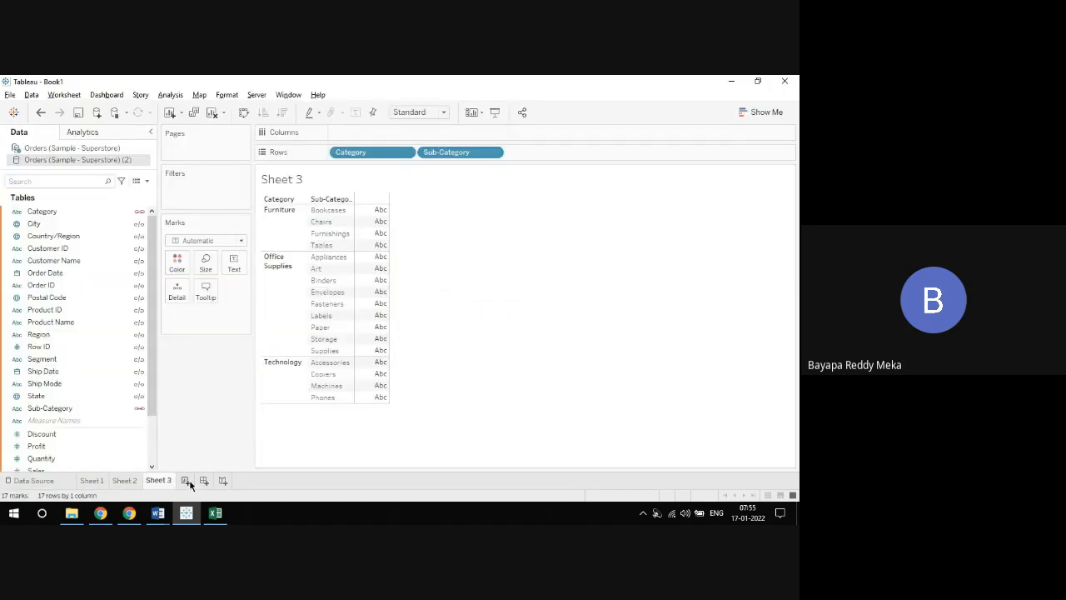
left_click(188, 482)
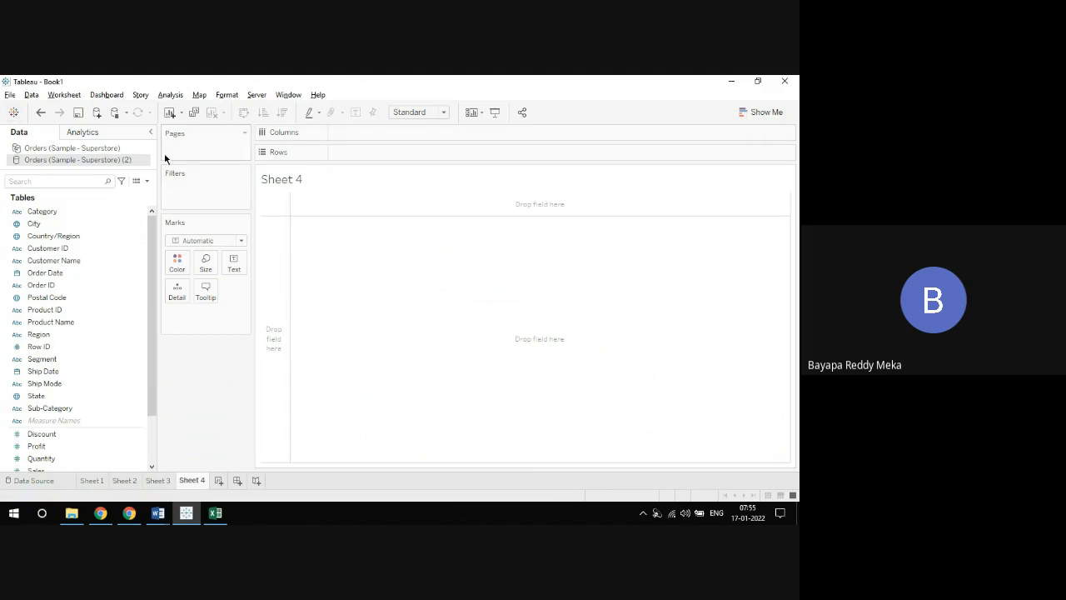
left_click_drag(159, 151, 175, 151)
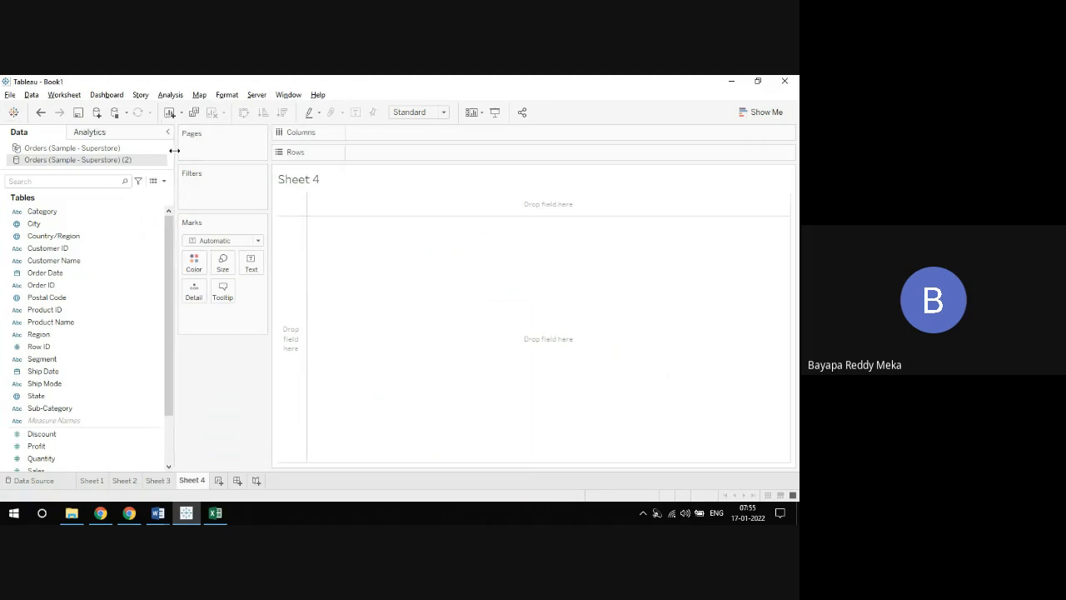
Rename the original Orders (Sample - Superstore) data source to Extract Connection
right_click(66, 152)
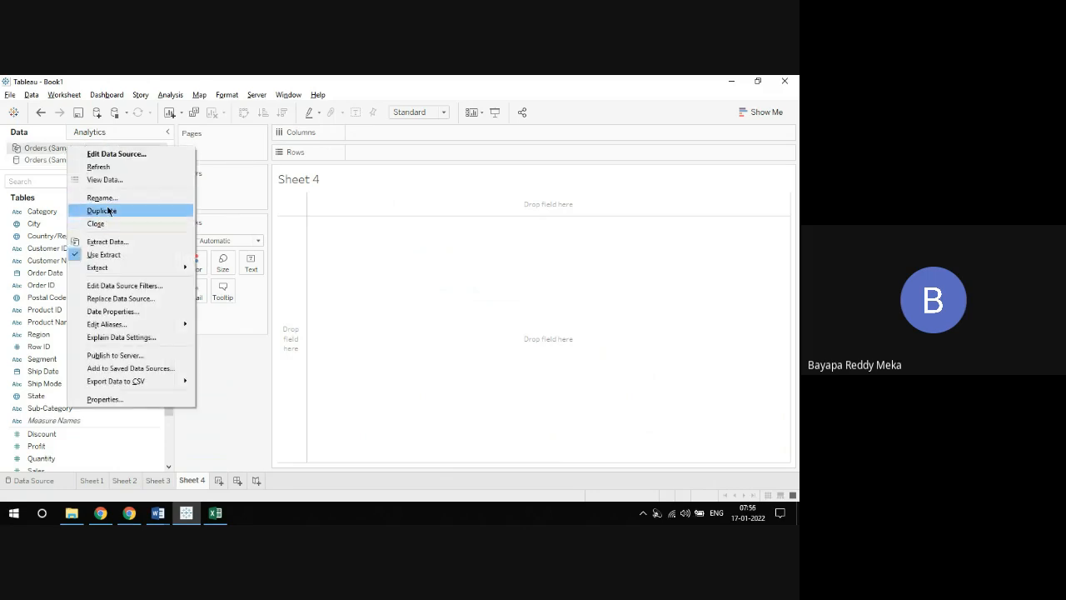
left_click(101, 197)
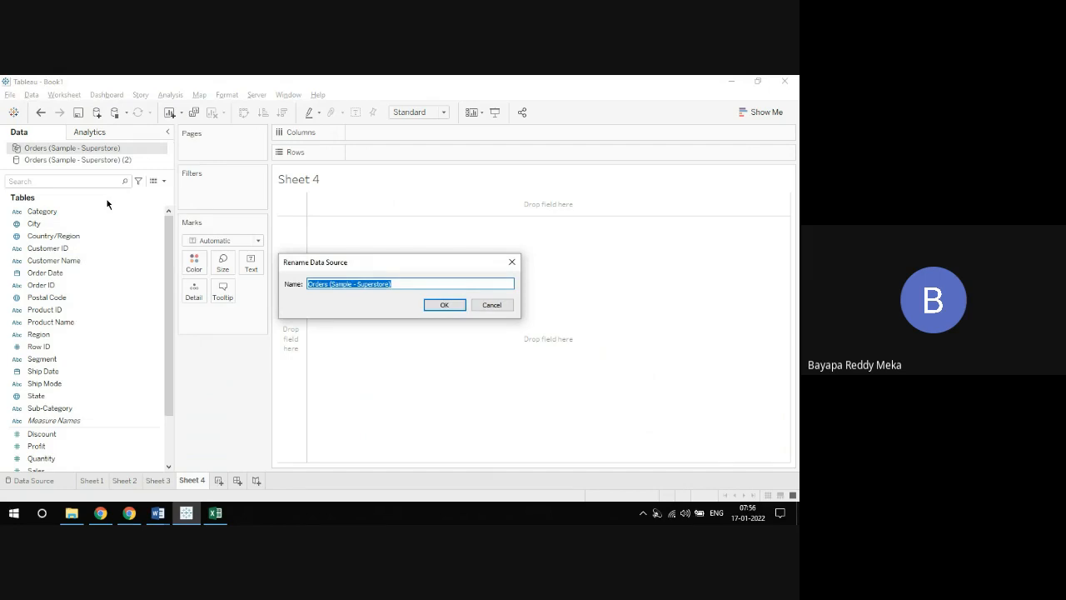
type("Extrac")
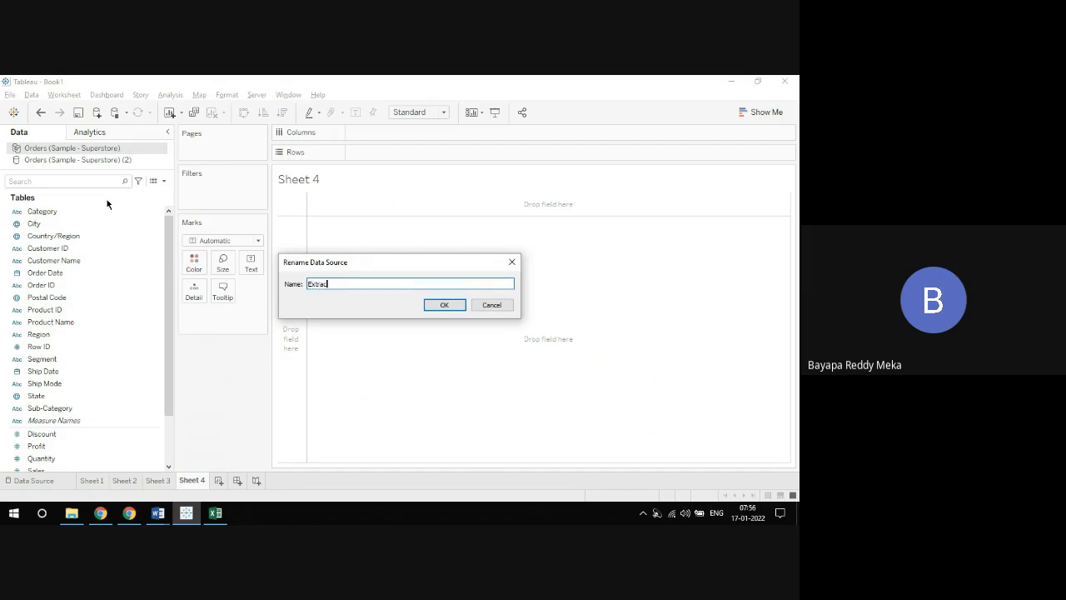
type("t Connection")
left_click(433, 305)
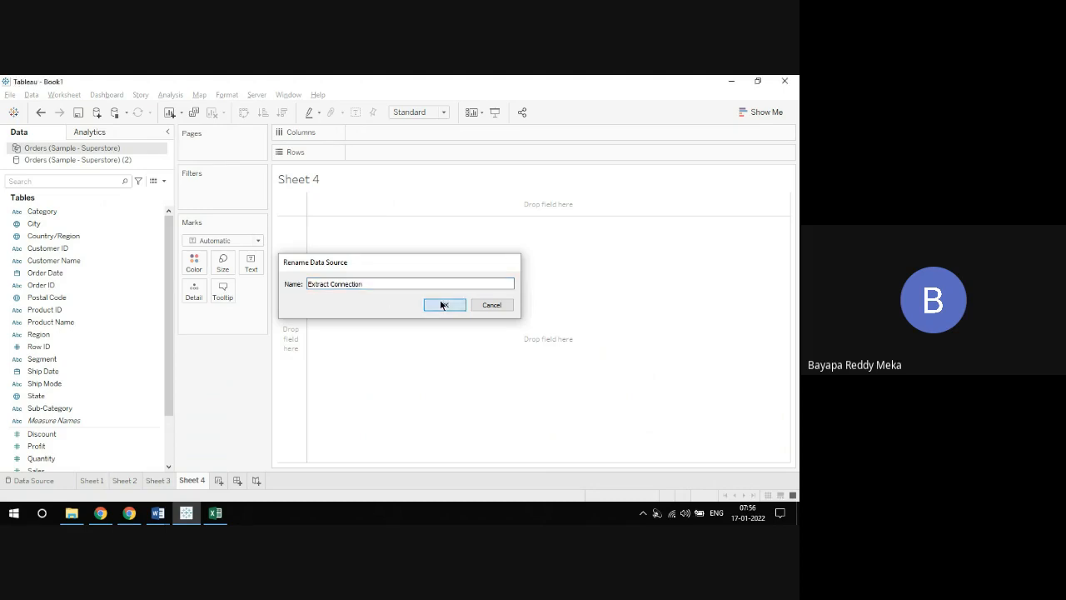
Rename the Orders (Sample - Superstore) (2) data source to Live Connection
right_click(68, 160)
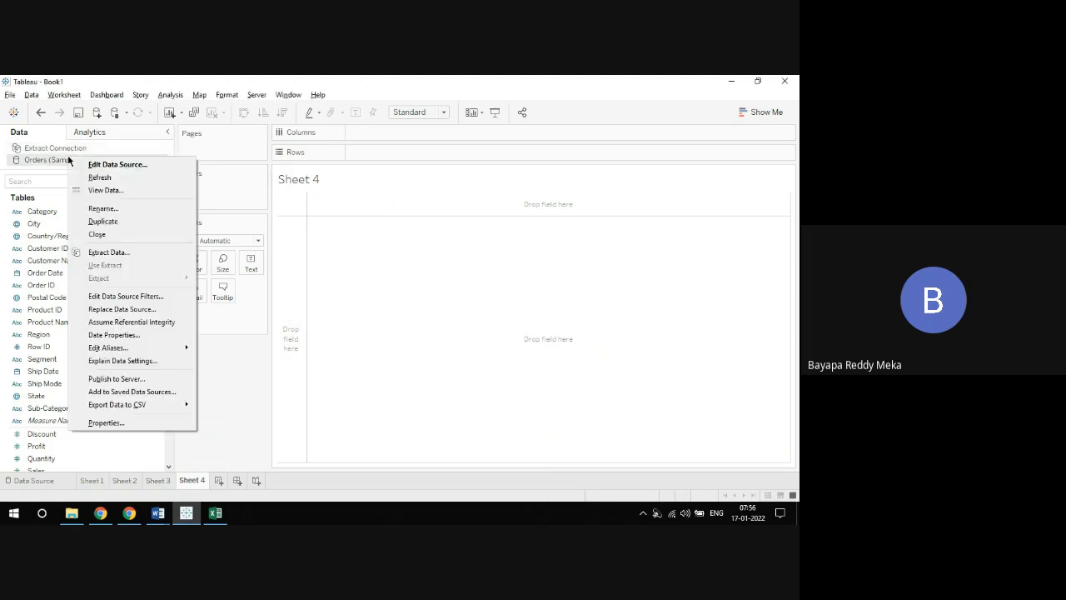
left_click(104, 209)
type("L")
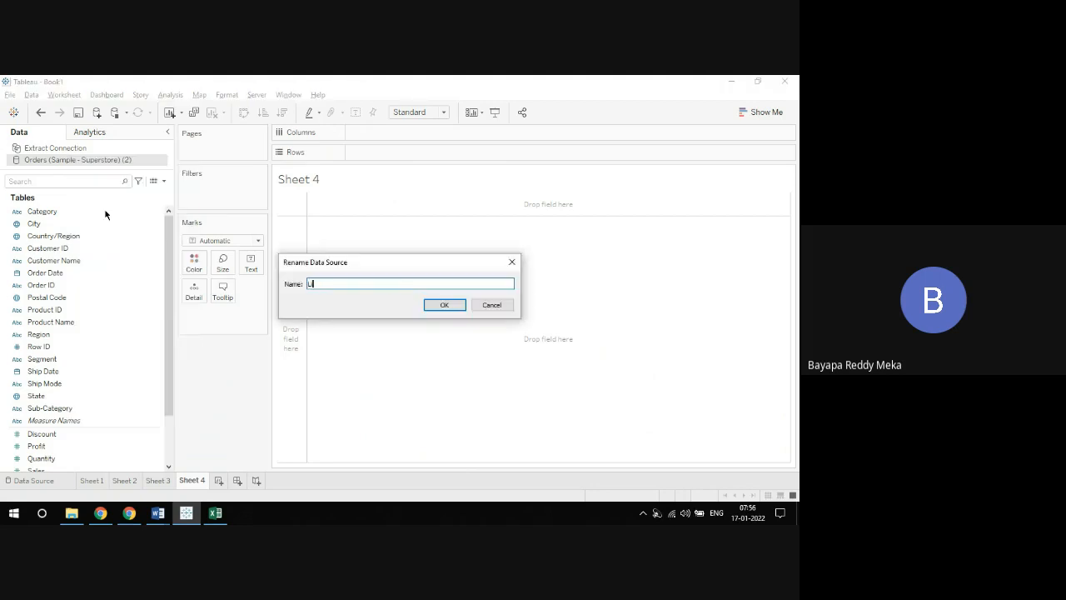
type("ive Connection")
key("Return")
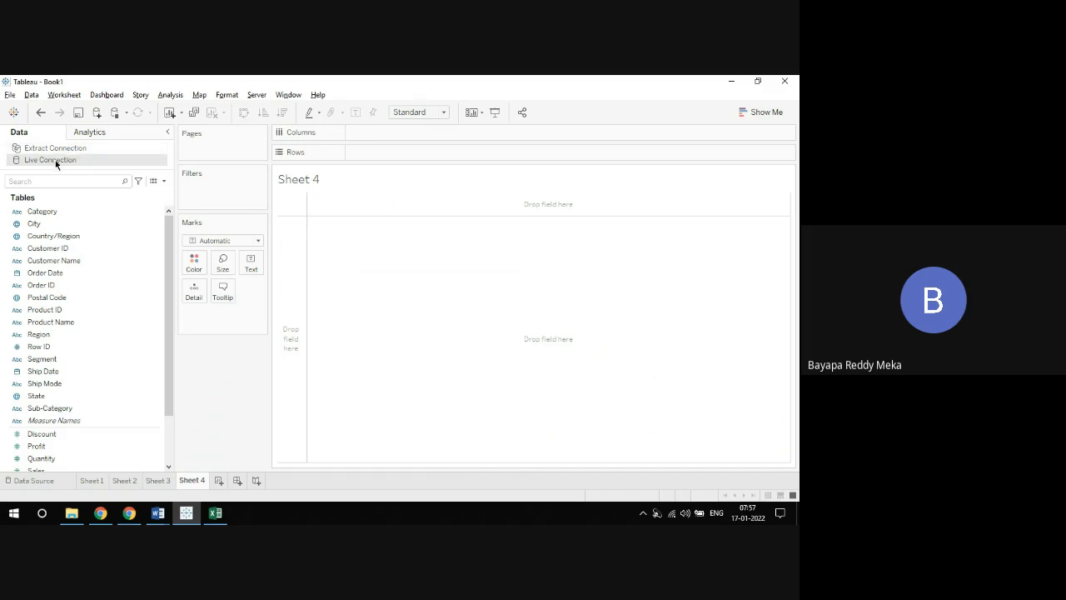
Open the Live Connection data source to check its connection type, and return to the blank Sheet 4
right_click(56, 163)
key("Escape")
right_click(62, 163)
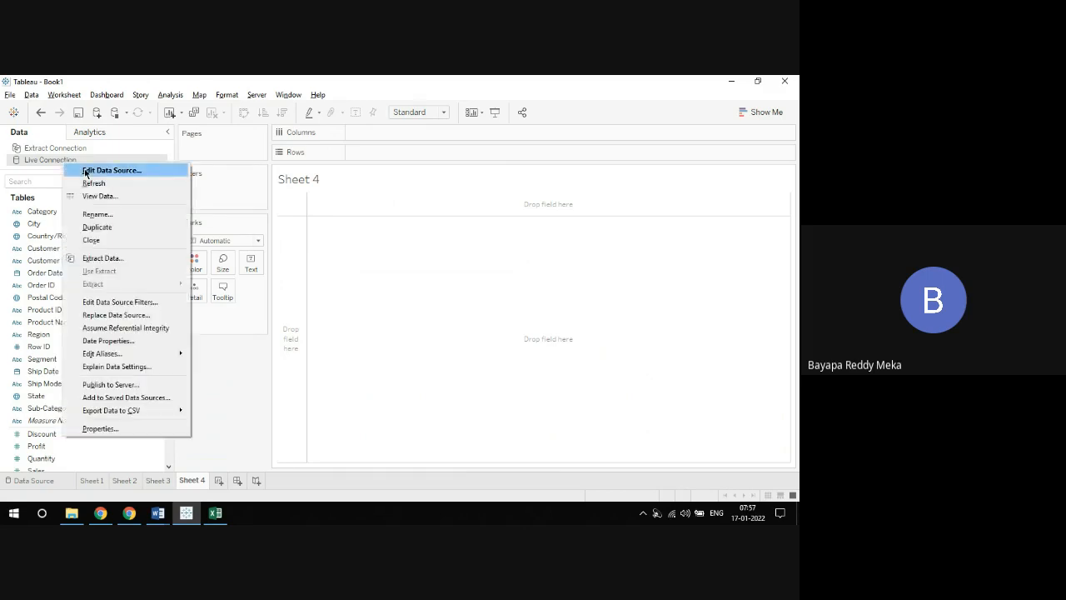
left_click(90, 170)
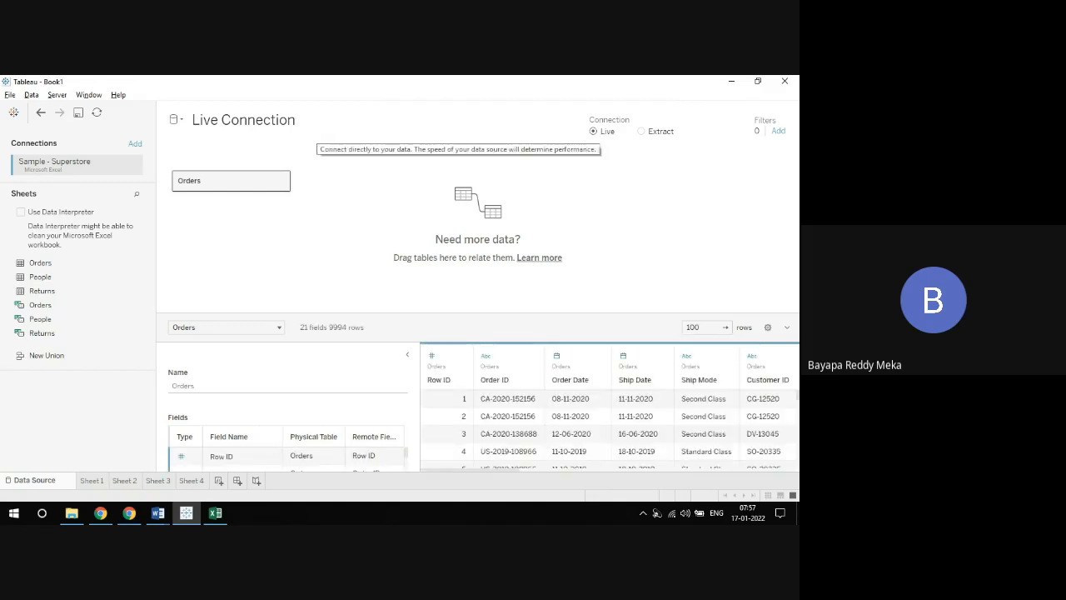
mouse_move(185, 512)
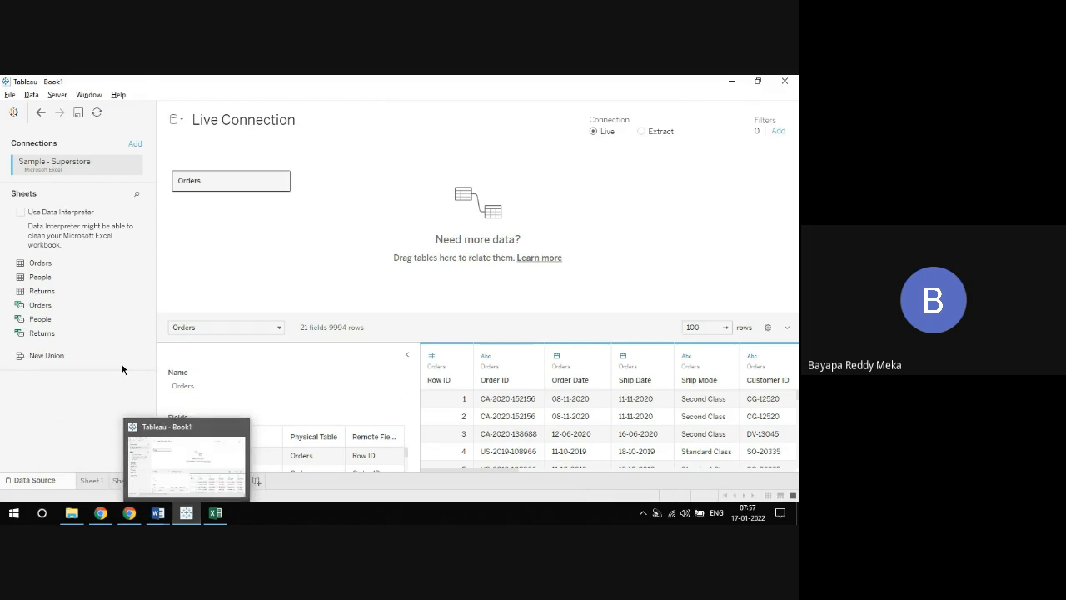
left_click(167, 483)
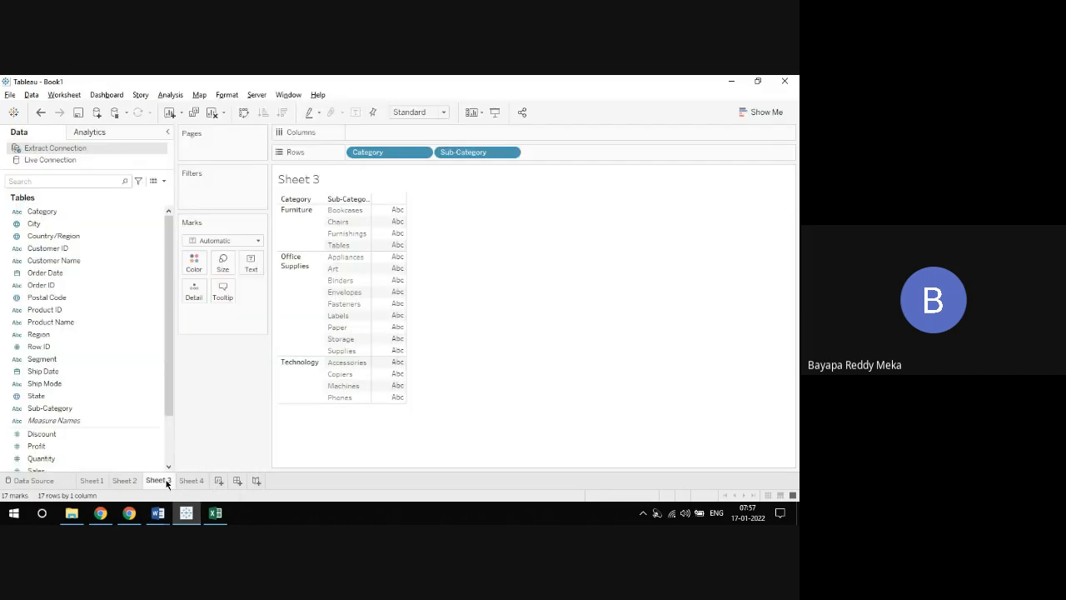
left_click(200, 482)
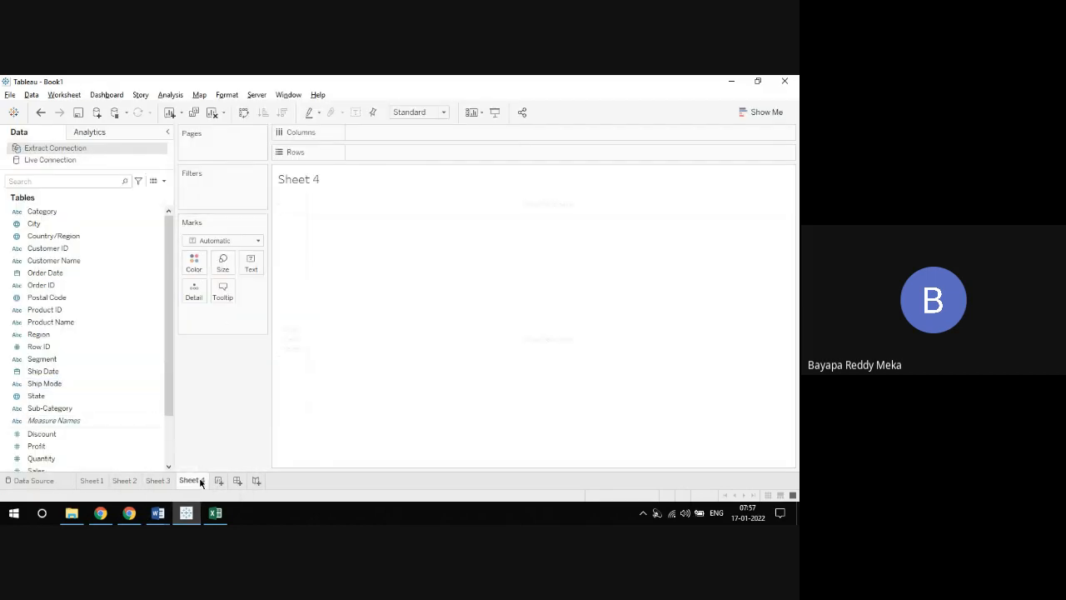
Build a bar chart on Sheet 4 from Live Connection, with Category and Country/Region as rows and Sales as columns
left_click(69, 163)
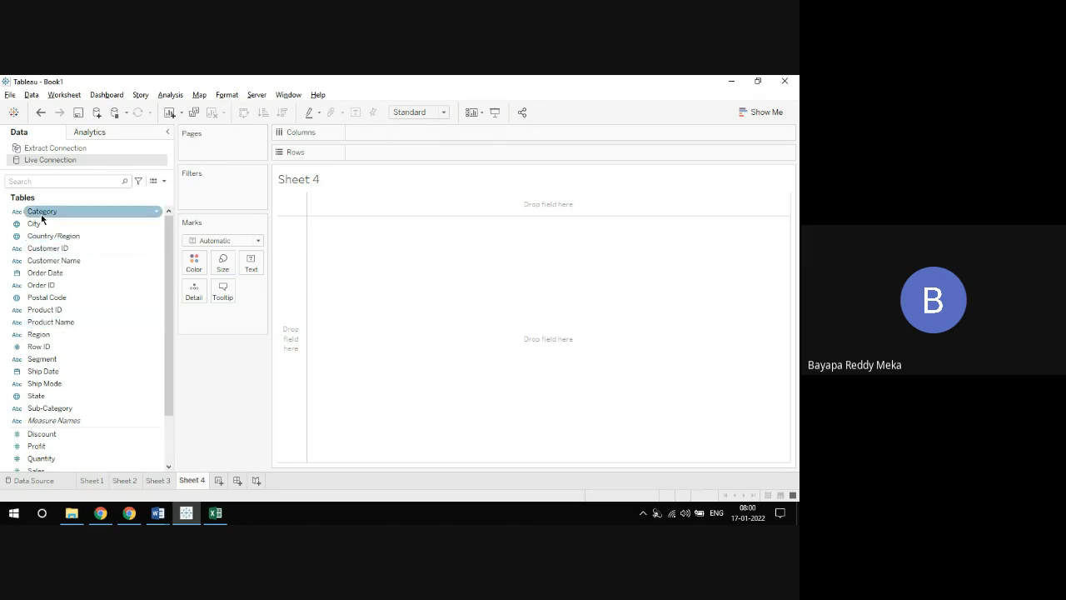
left_click_drag(41, 218, 373, 161)
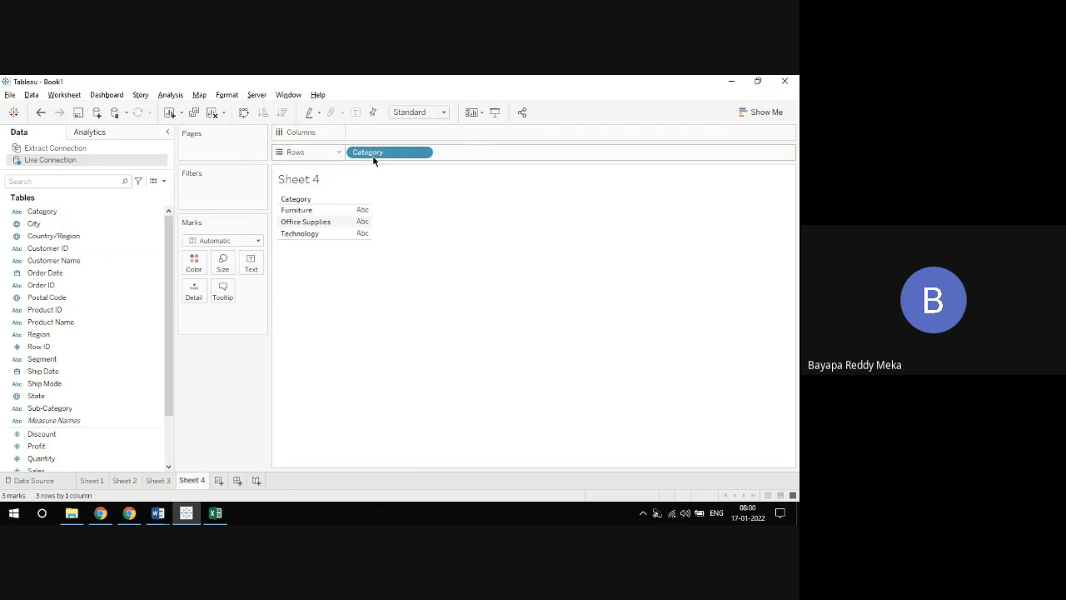
left_click_drag(70, 238, 489, 160)
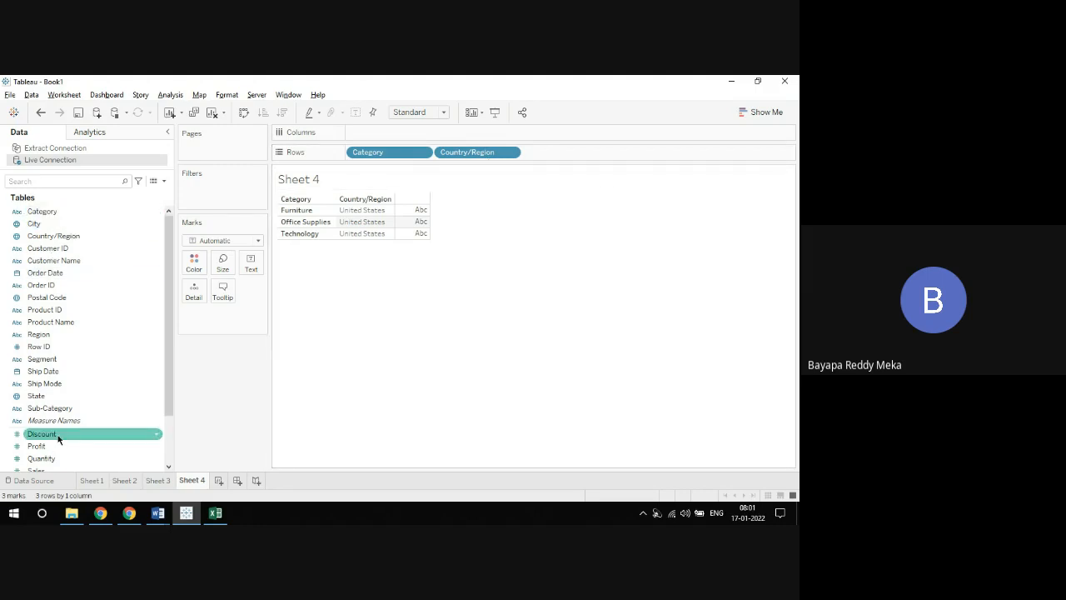
scroll(168, 371, "down", 2)
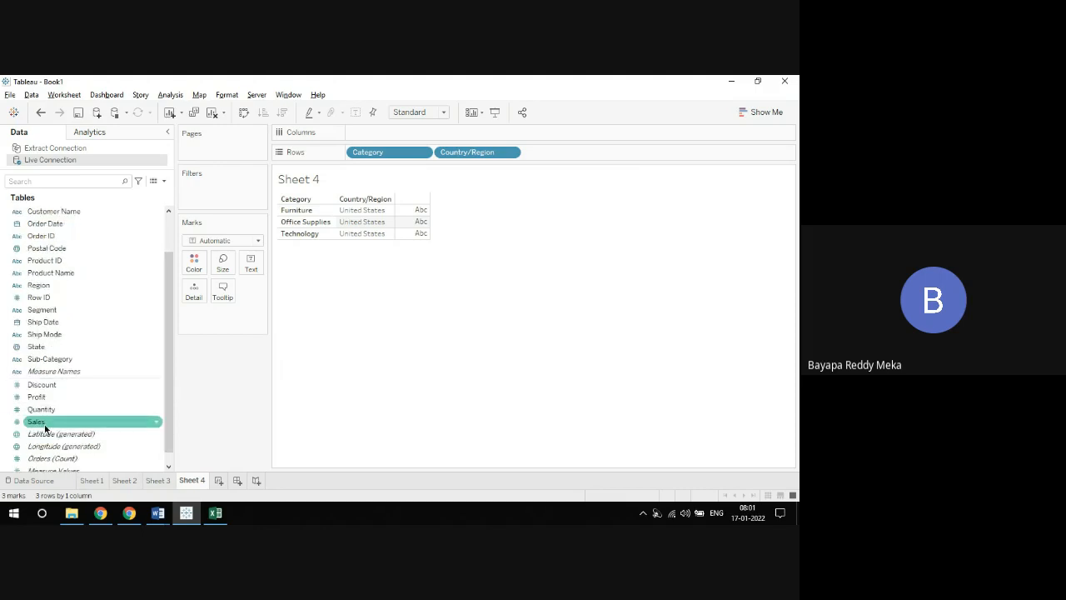
left_click_drag(45, 427, 379, 134)
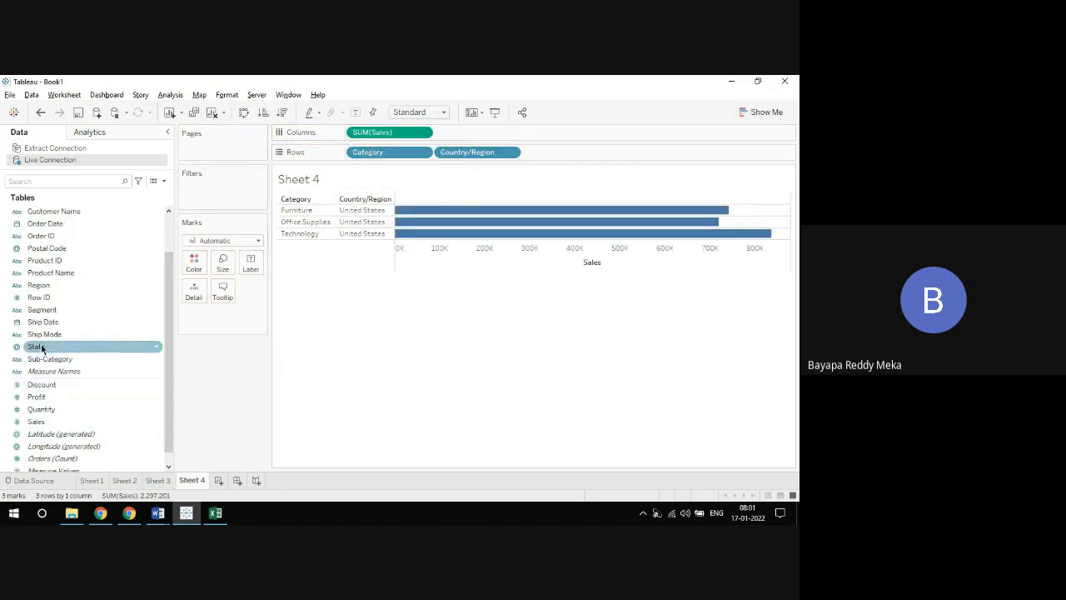
Turn the Sheet 4 chart into vertical bars by Category without Country/Region, coloured by Ship Mode and labelled with Sales
left_click_drag(44, 334, 193, 264)
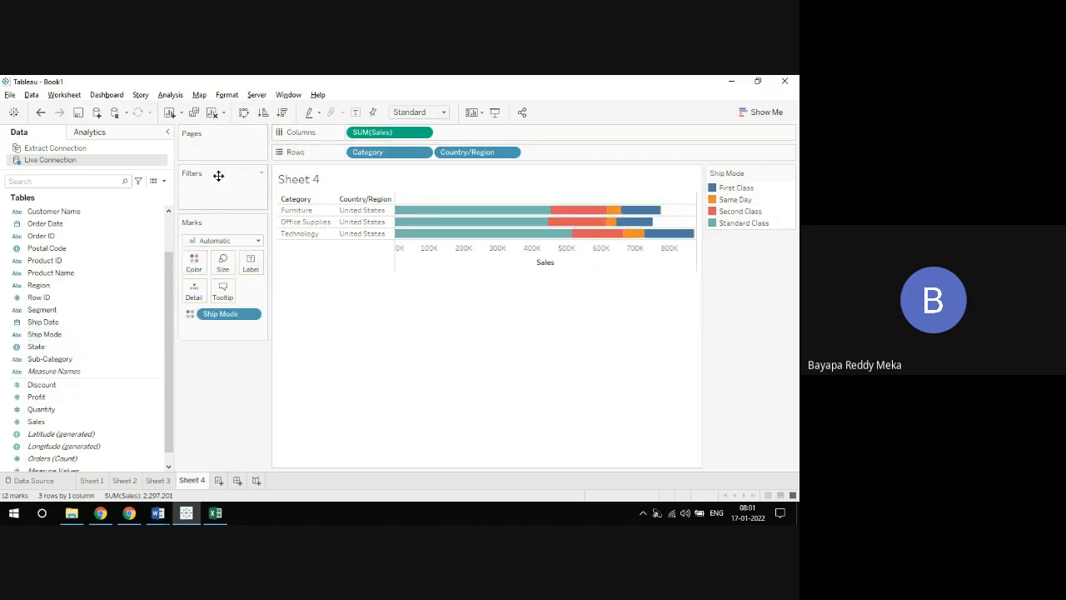
left_click(247, 115)
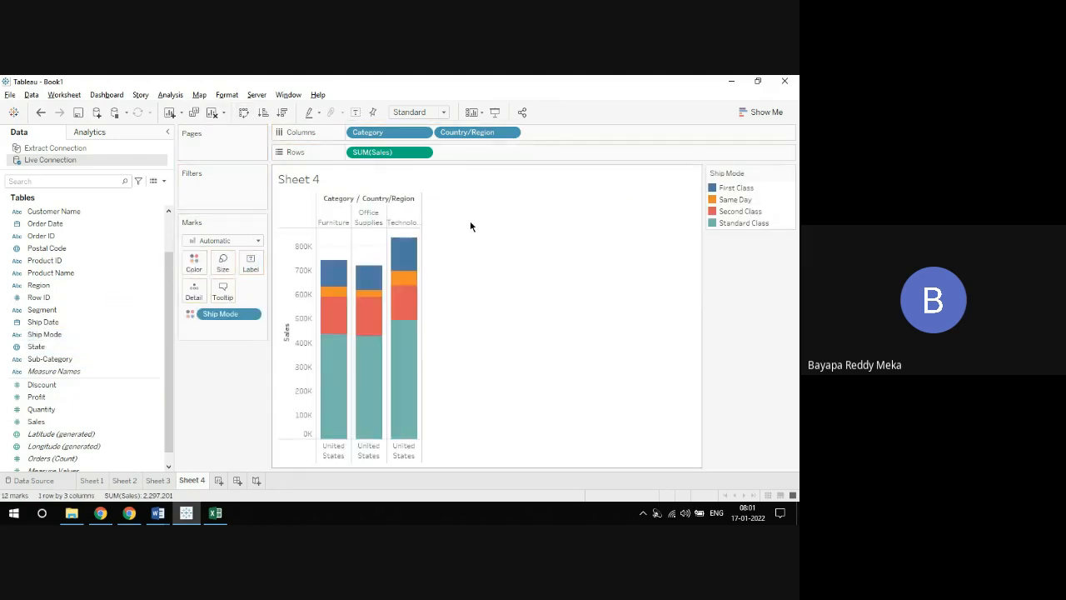
left_click_drag(456, 133, 478, 235)
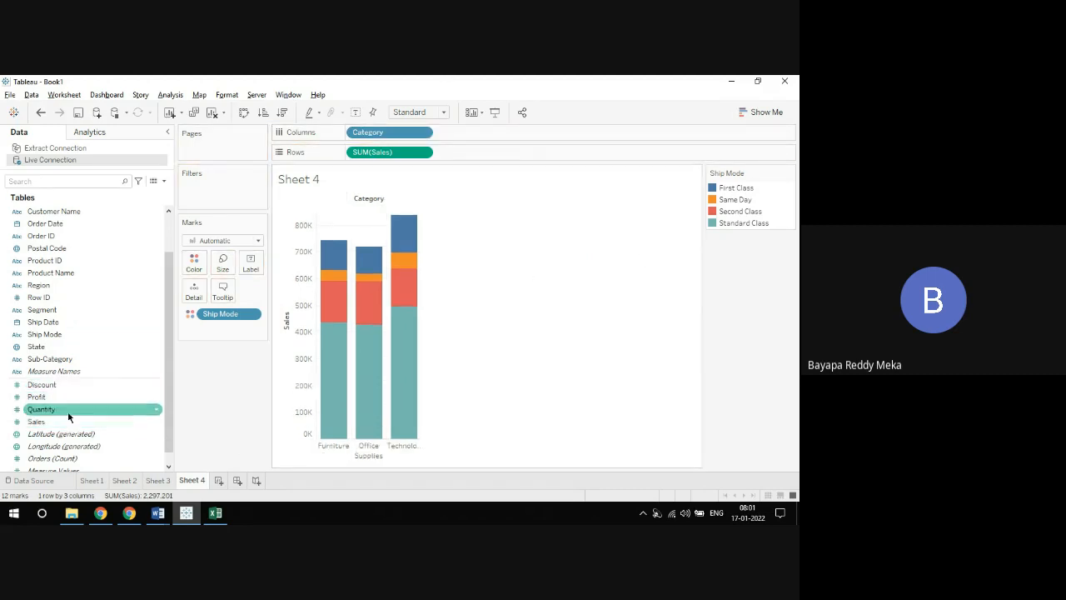
left_click_drag(62, 423, 250, 263)
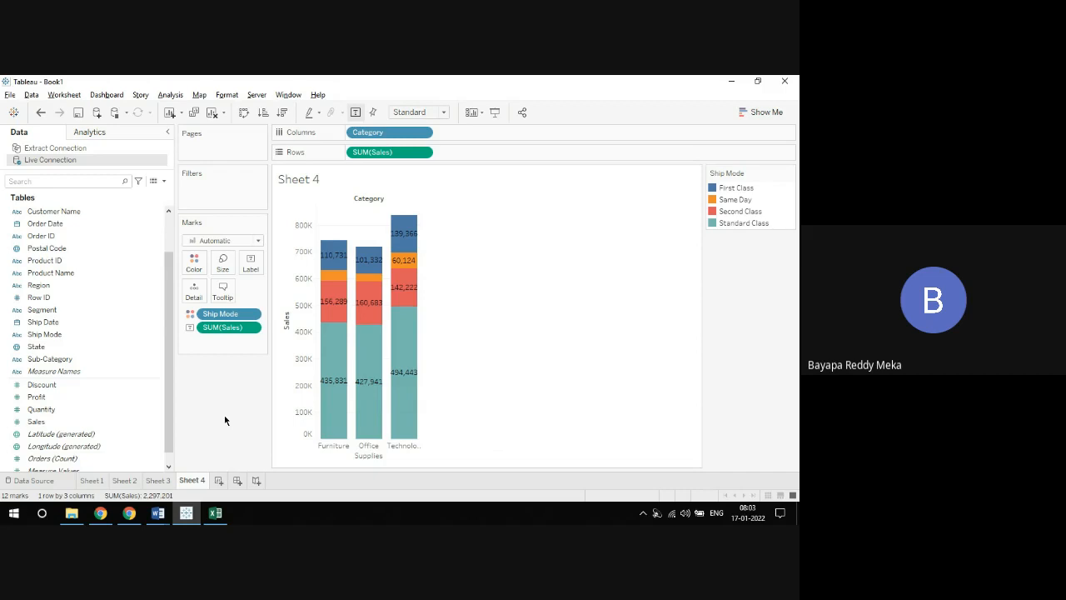
Add a new blank worksheet, check the Live Connection data source's connection type, and return to the new sheet
left_click(219, 481)
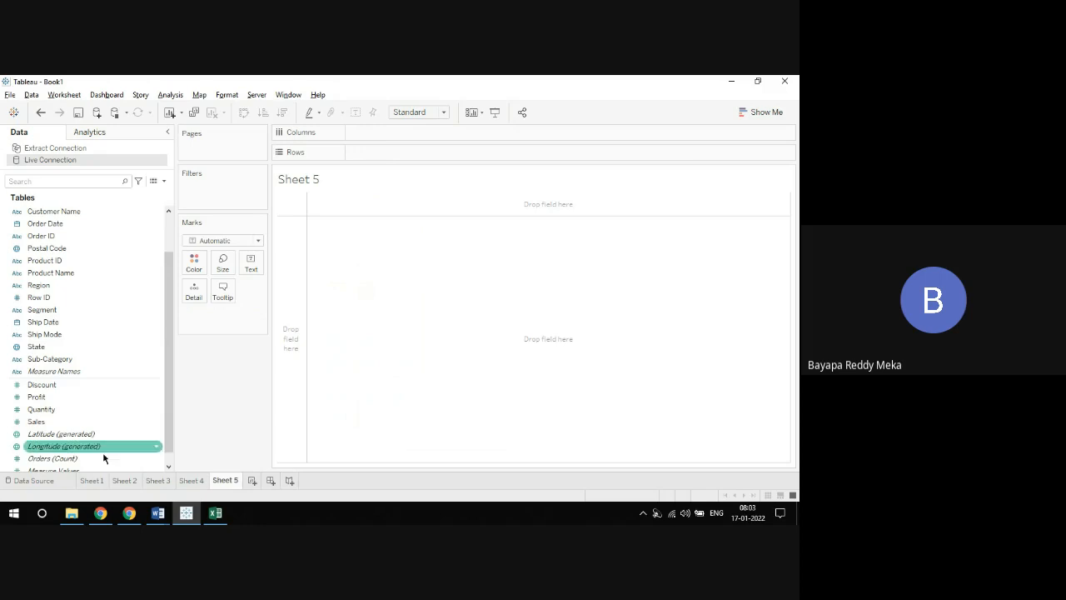
left_click(34, 480)
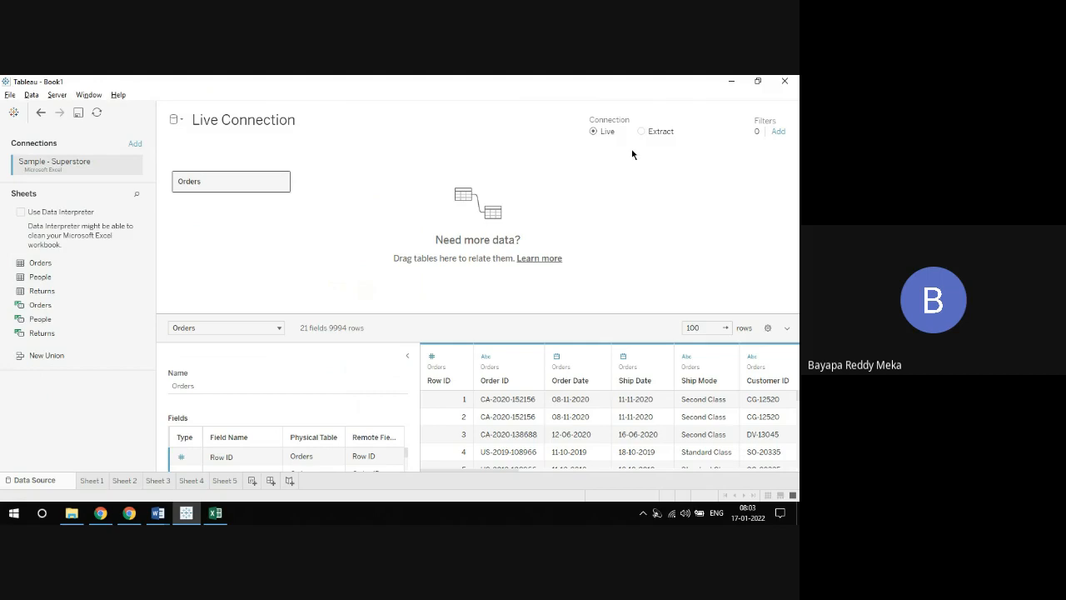
left_click(223, 481)
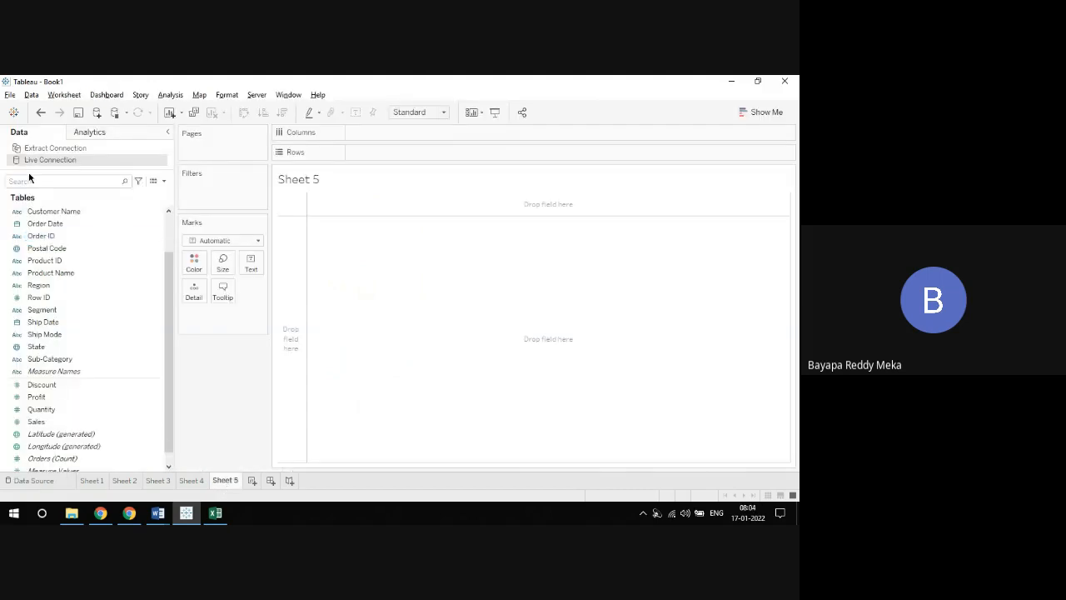
Connect to the Excel workbook MISupplier_Wise_ApplicationStatus_Cummulative_Details as a new data source using its MISupplier_Wise_ApplicationStat sheet, and view it from Sheet 5
left_click(31, 95)
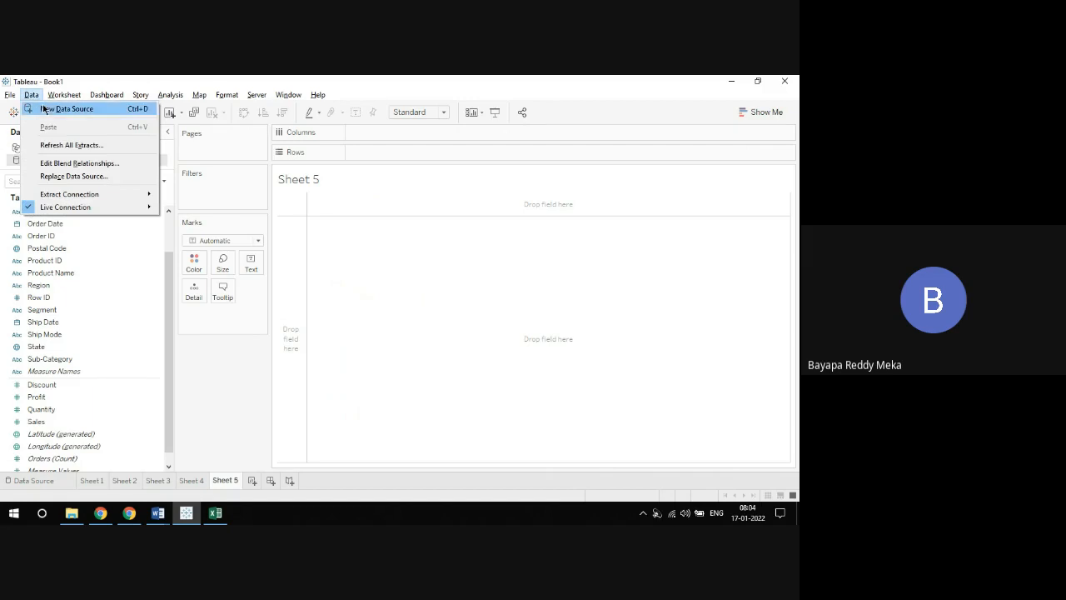
left_click(44, 109)
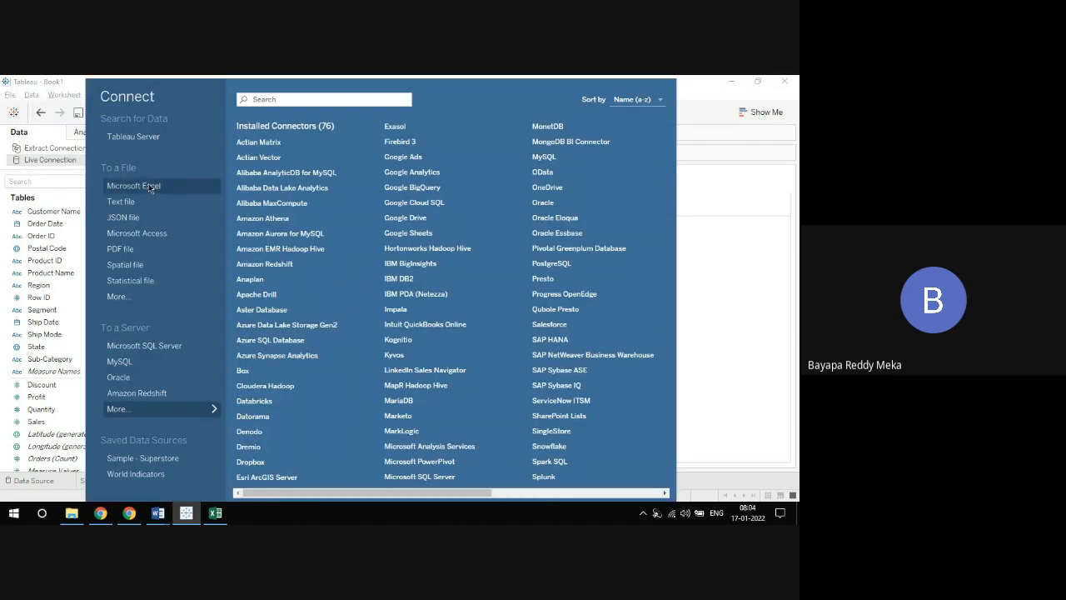
left_click(149, 183)
double_click(158, 171)
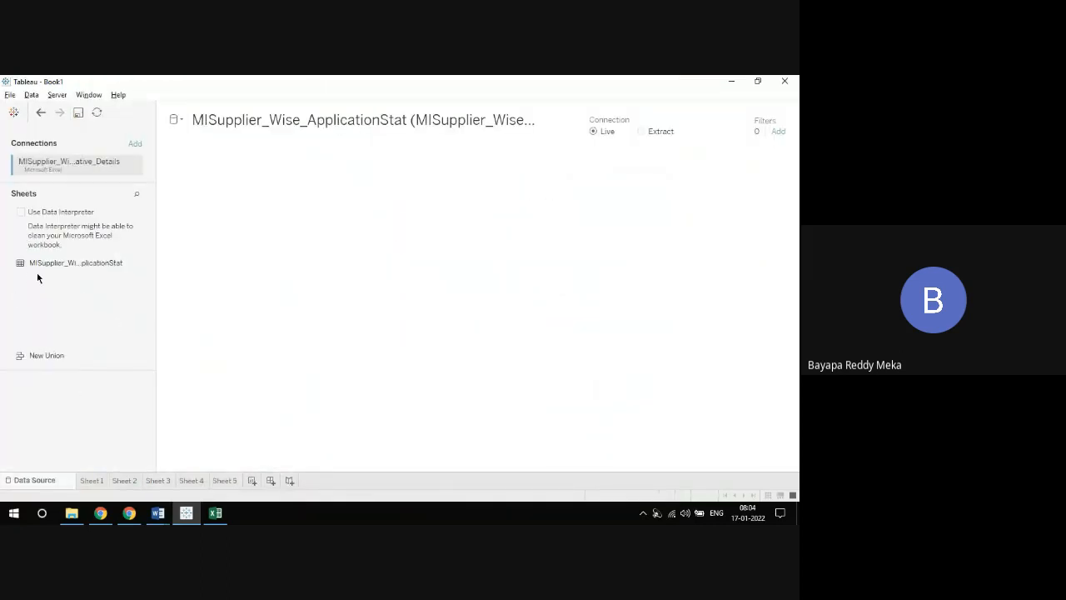
left_click_drag(39, 265, 276, 208)
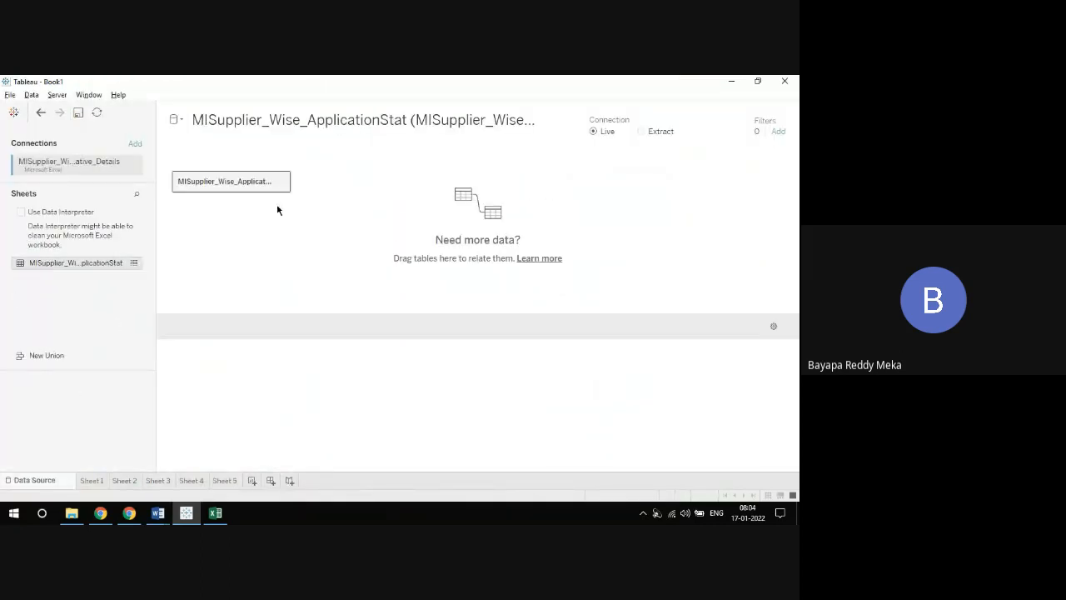
left_click(234, 482)
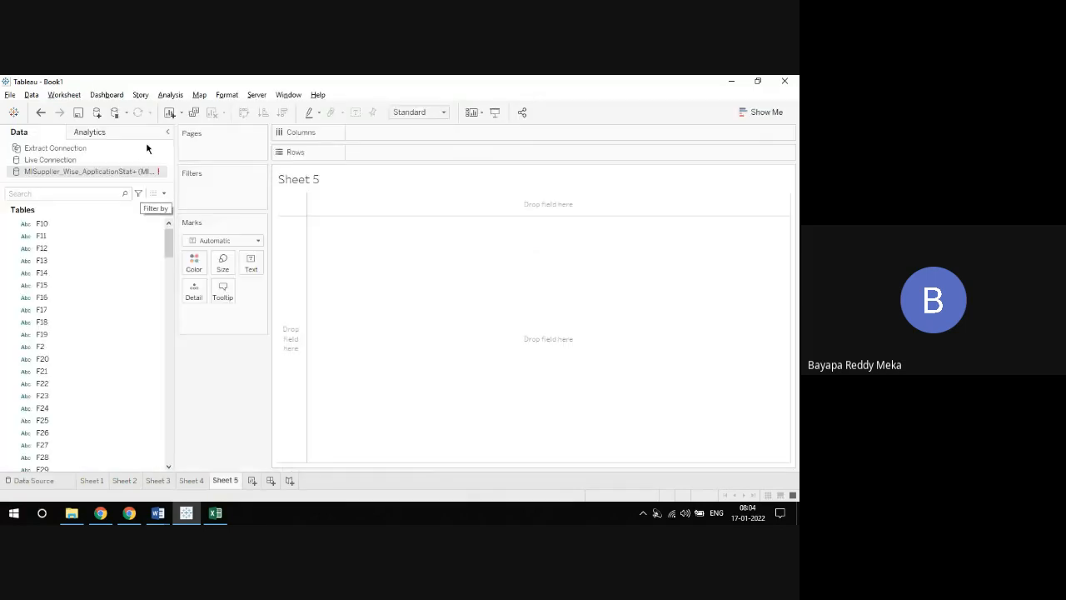
Remove the duplicate related MISupplier_Wise_ApplicationStat table from the data source, and widen the data pane on Sheet 5
left_click(45, 483)
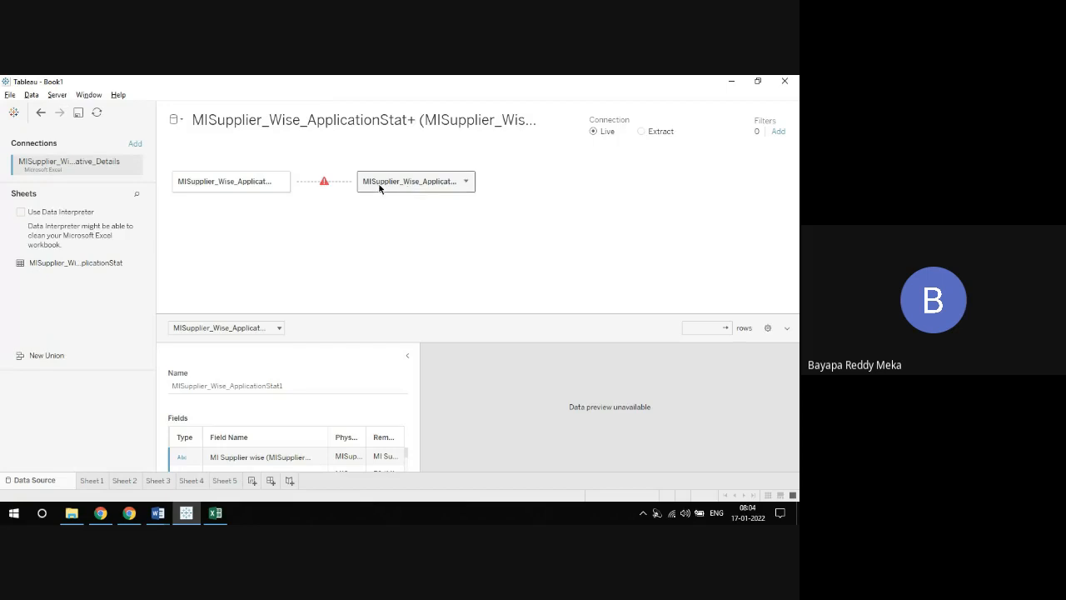
left_click(466, 180)
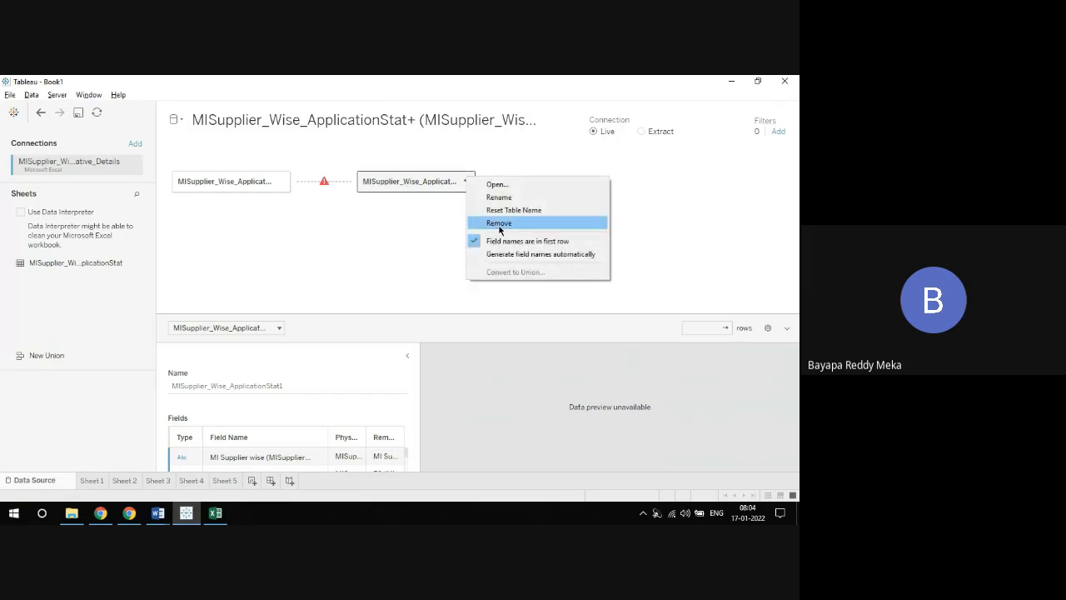
left_click(500, 225)
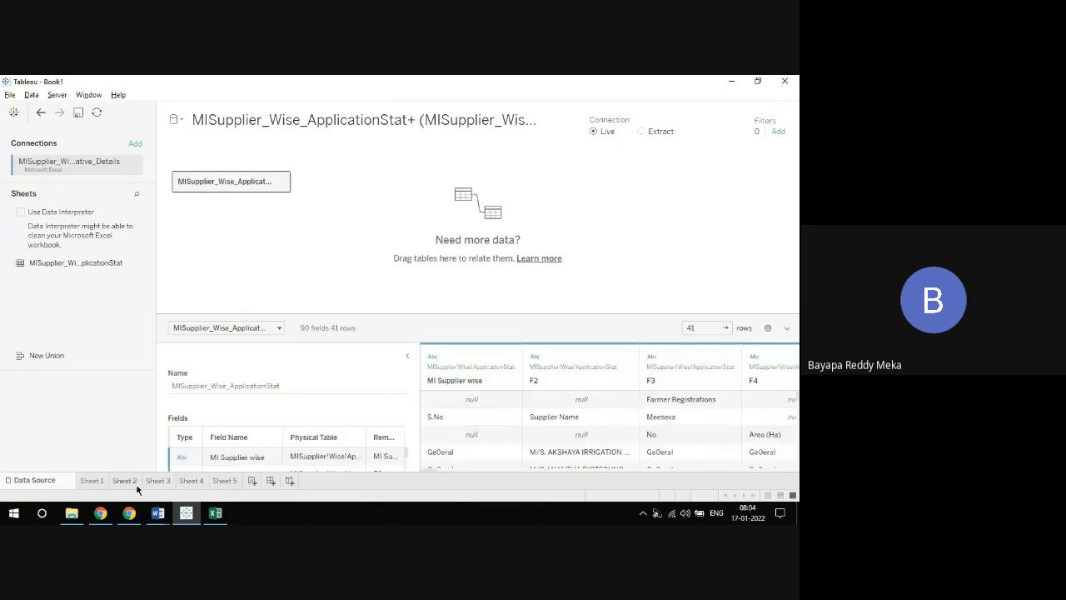
left_click(231, 484)
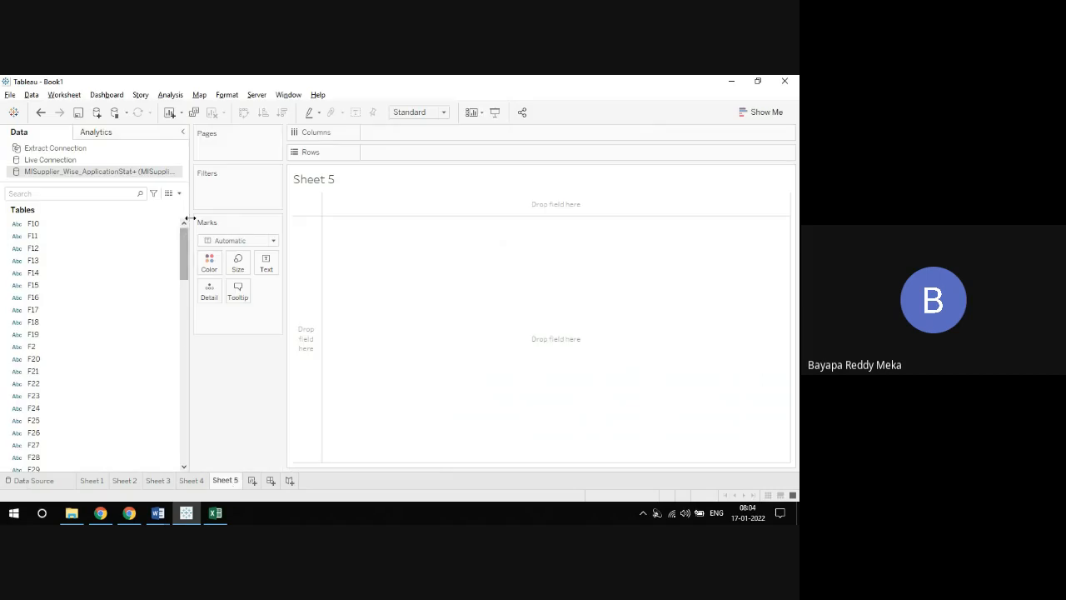
left_click_drag(189, 219, 204, 200)
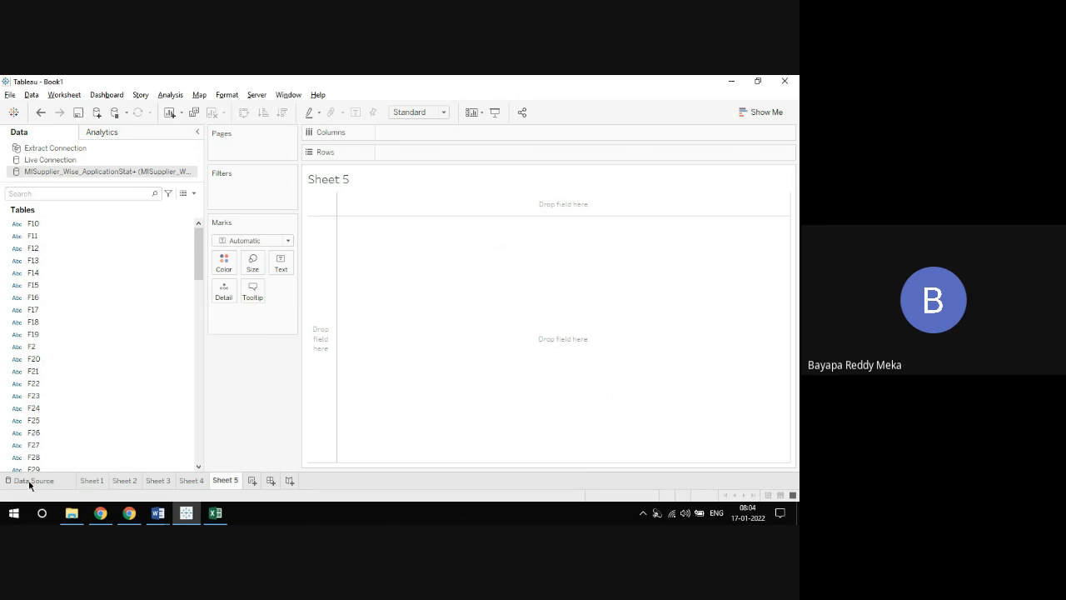
Open the Extract Connection data source to review its connection type, and look at the Orders Data 2020-21 extract file on the desktop
left_click(47, 161)
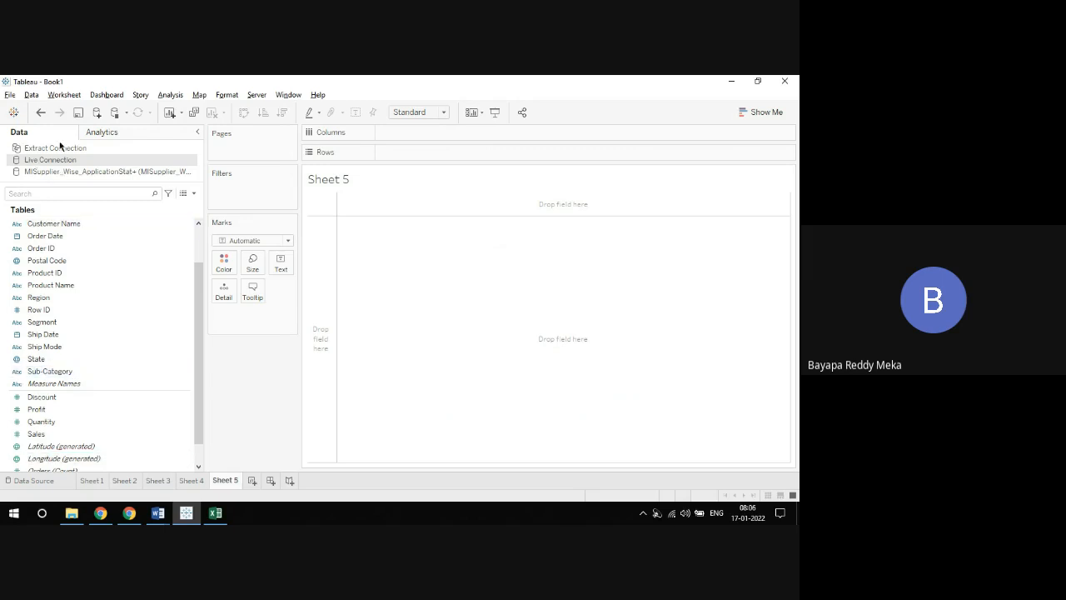
left_click(60, 147)
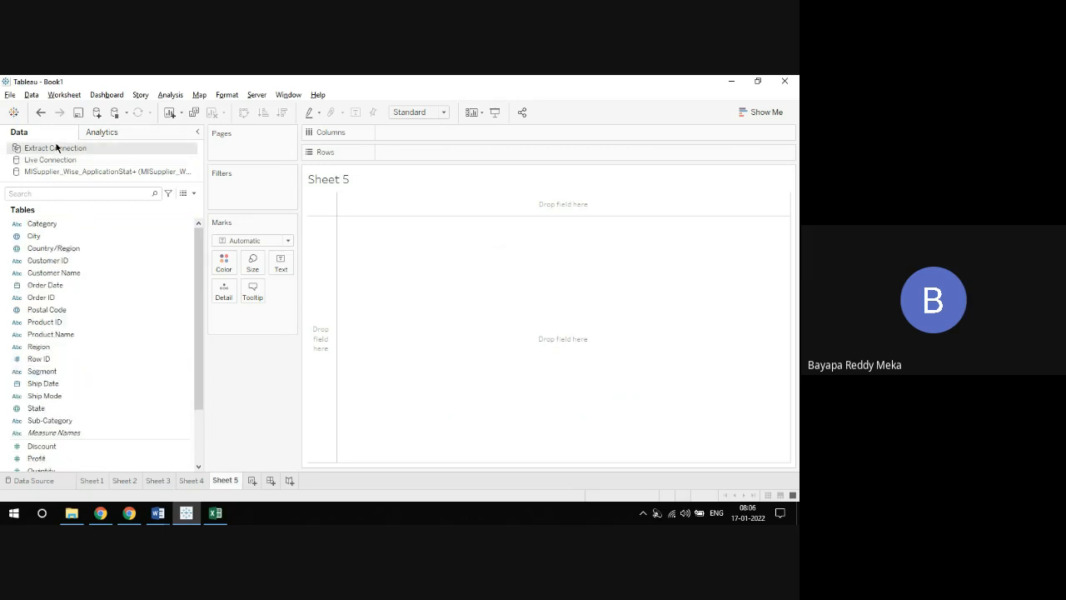
left_click(44, 481)
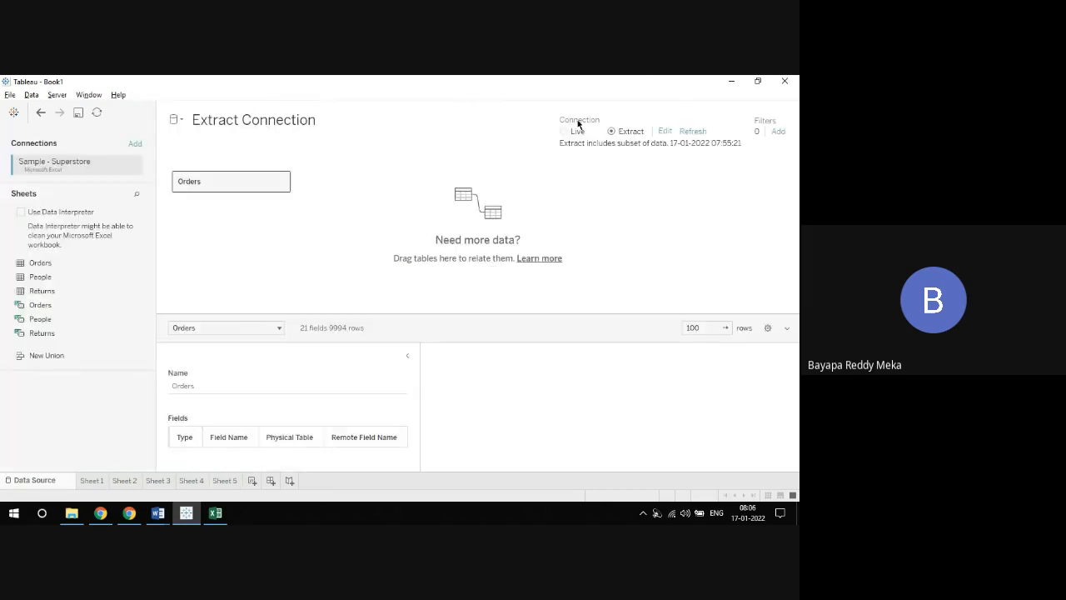
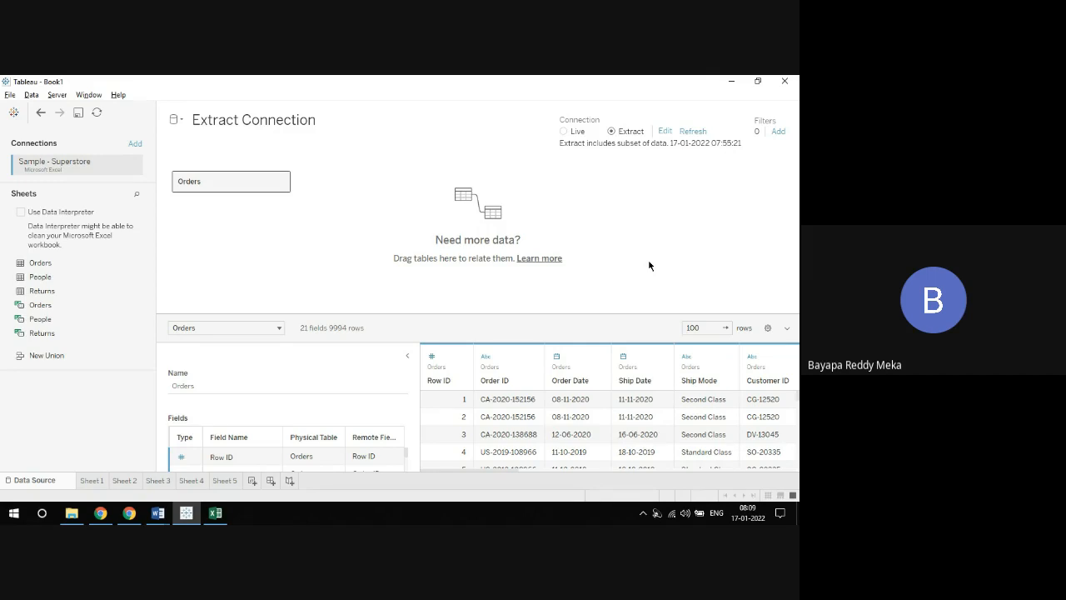
key("super+d")
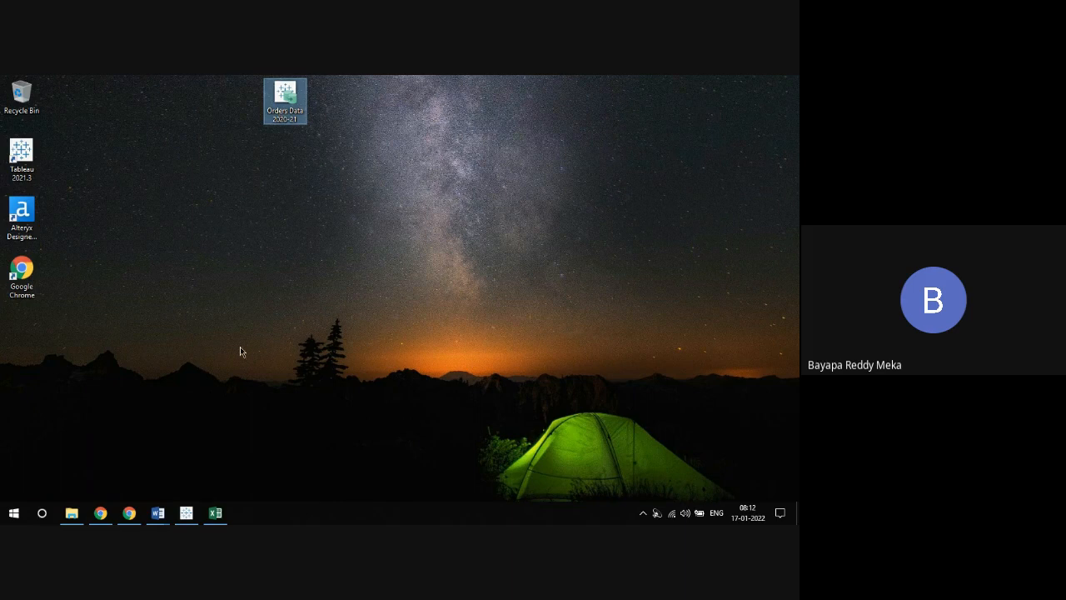
left_click(186, 512)
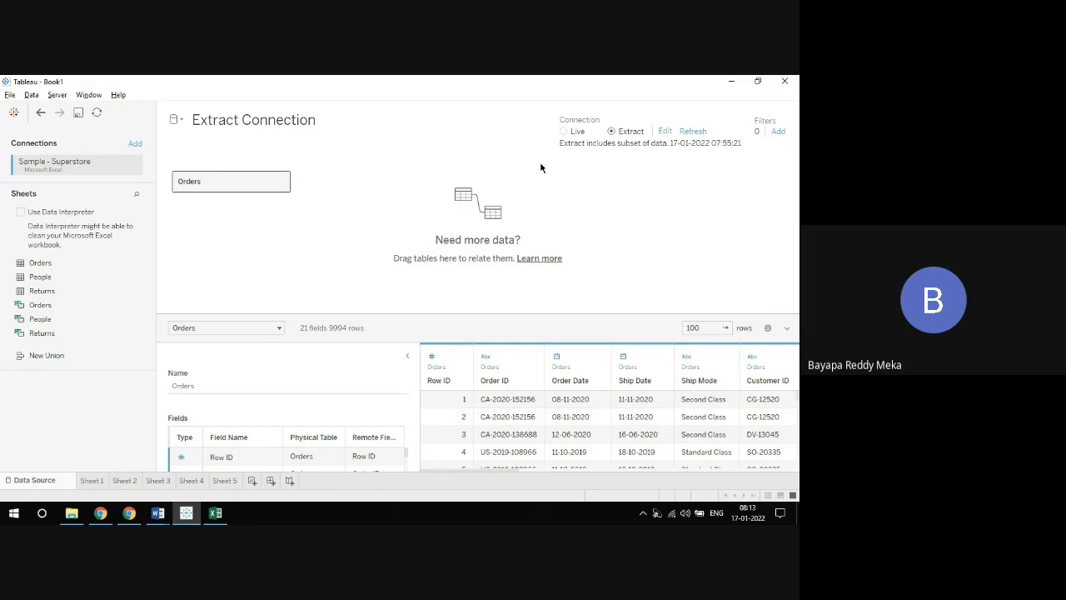
Open the Live Connection data source for editing from Sheet 5 and set its connection type to Extract
left_click(223, 480)
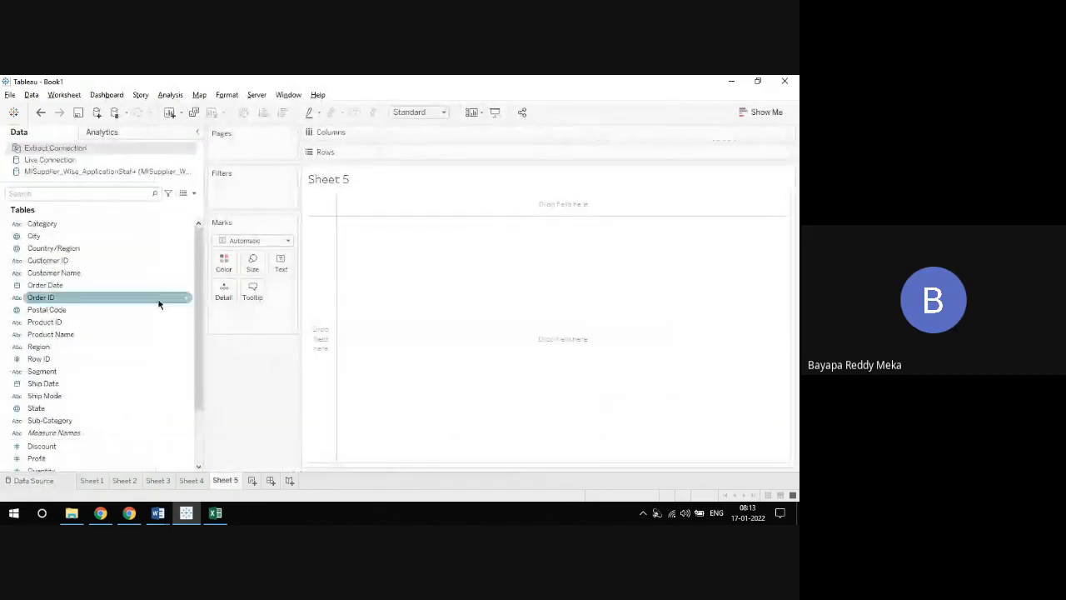
left_click(47, 160)
right_click(46, 161)
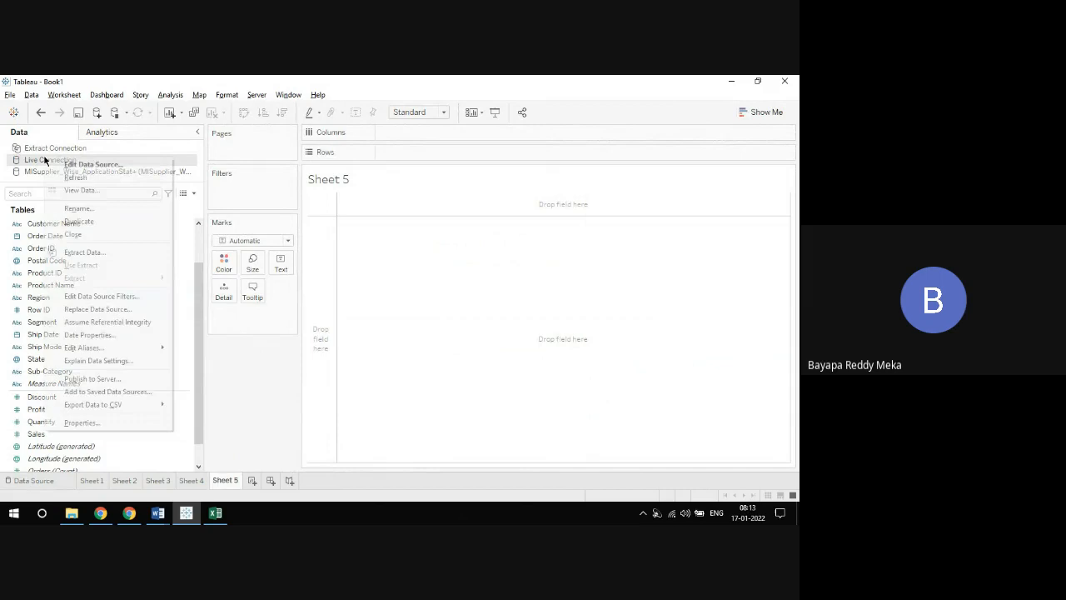
left_click(87, 169)
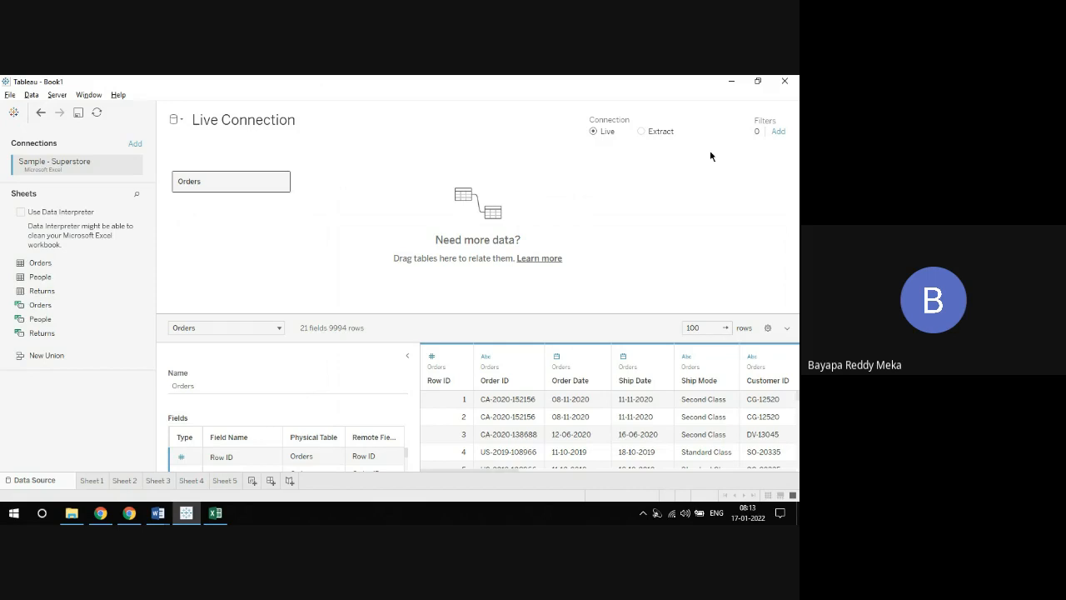
left_click(640, 131)
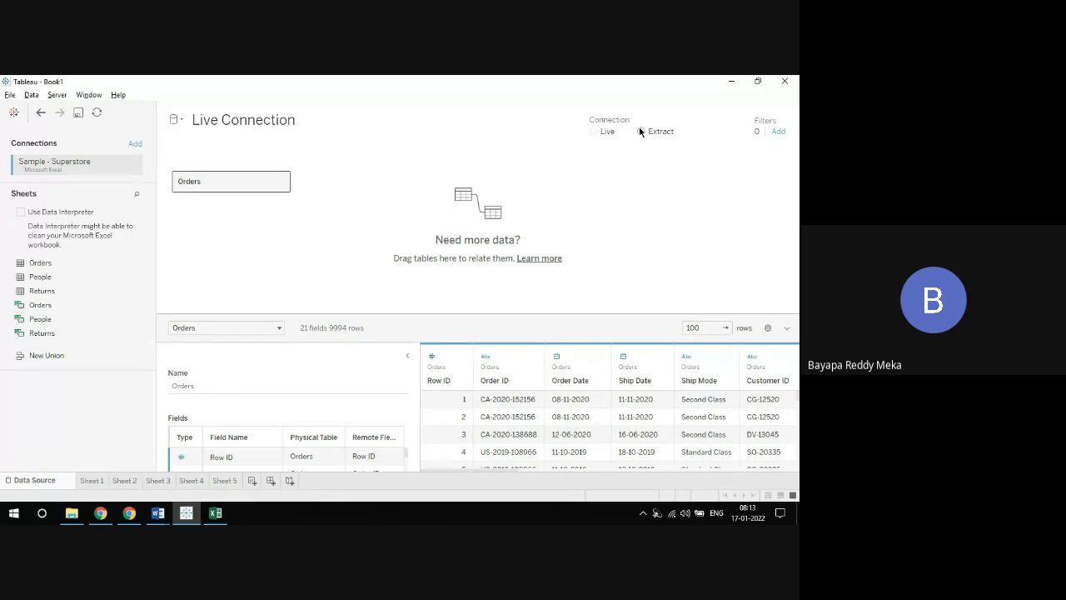
left_click(594, 133)
left_click(642, 131)
Switch to the Extract Connection data source, cancelling the saving of an extract file for Live Connection
left_click(182, 120)
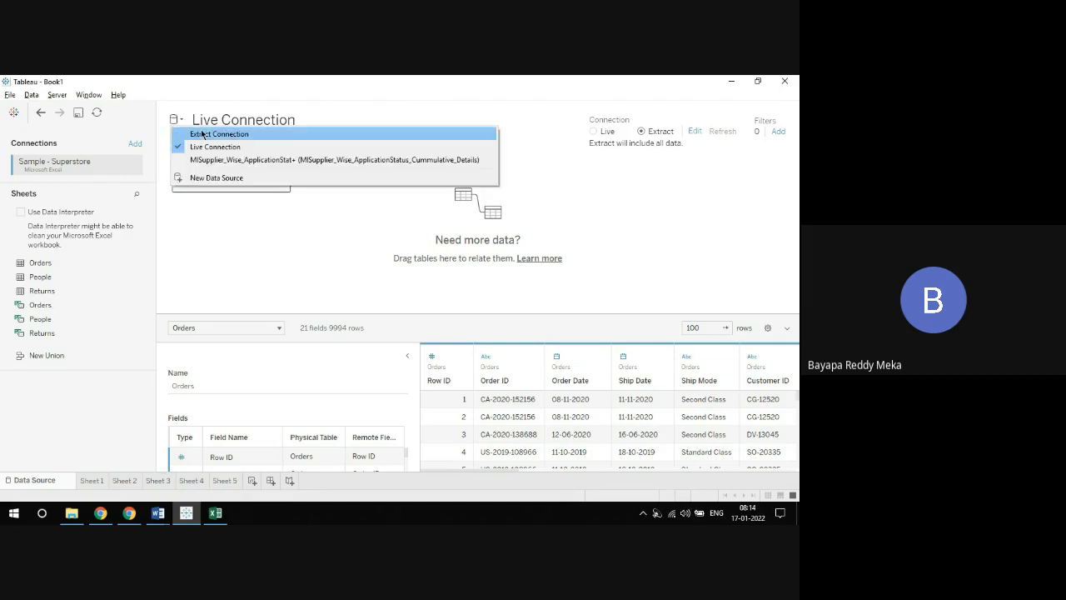
left_click(204, 134)
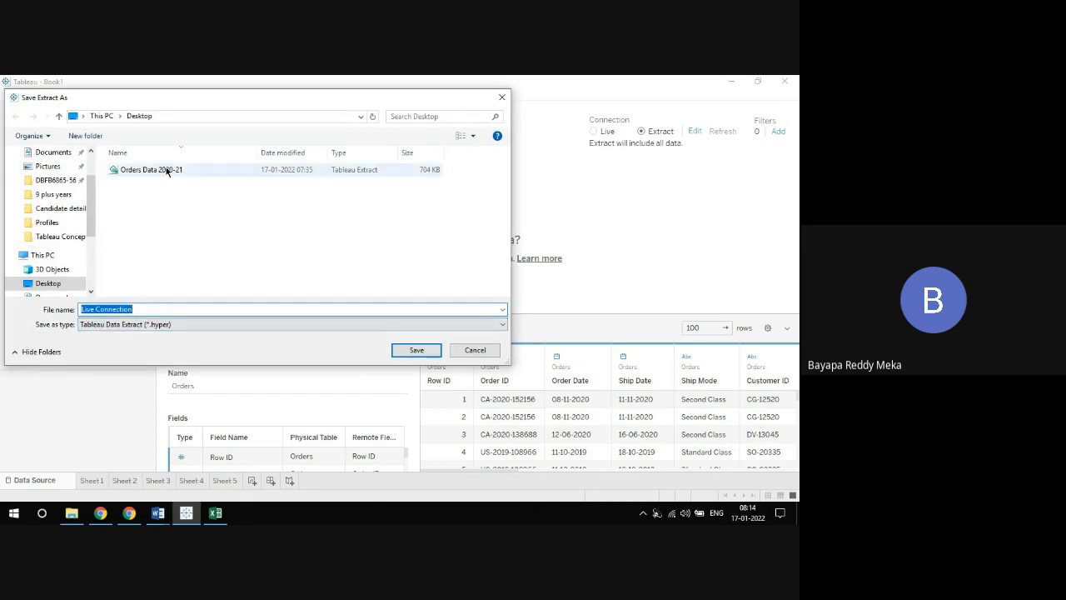
left_click(488, 353)
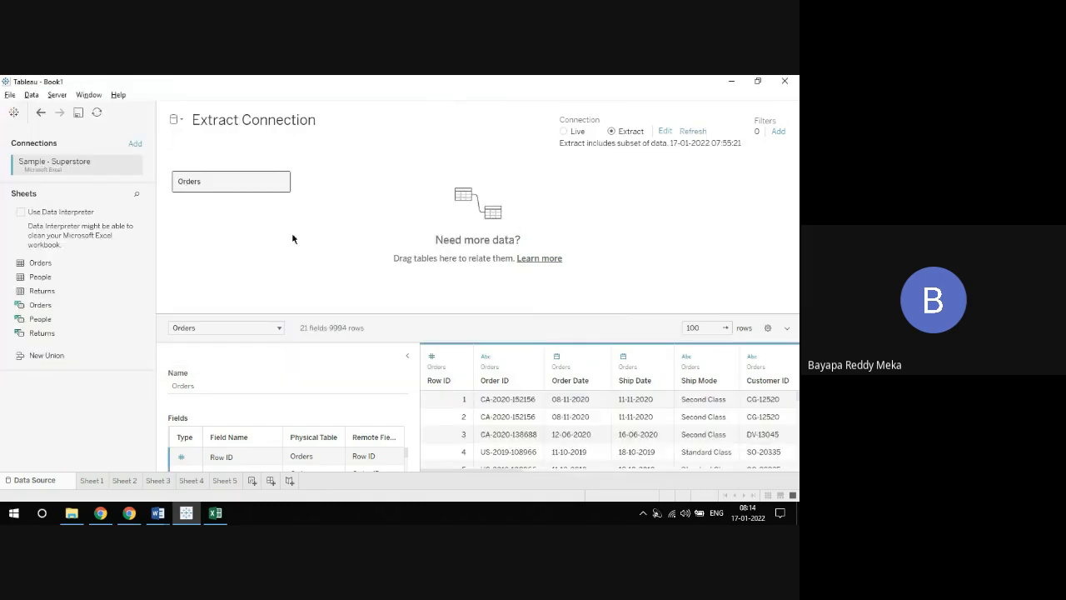
Review the extract filters and the data source filters defined for Extract Connection without changing them
left_click(663, 131)
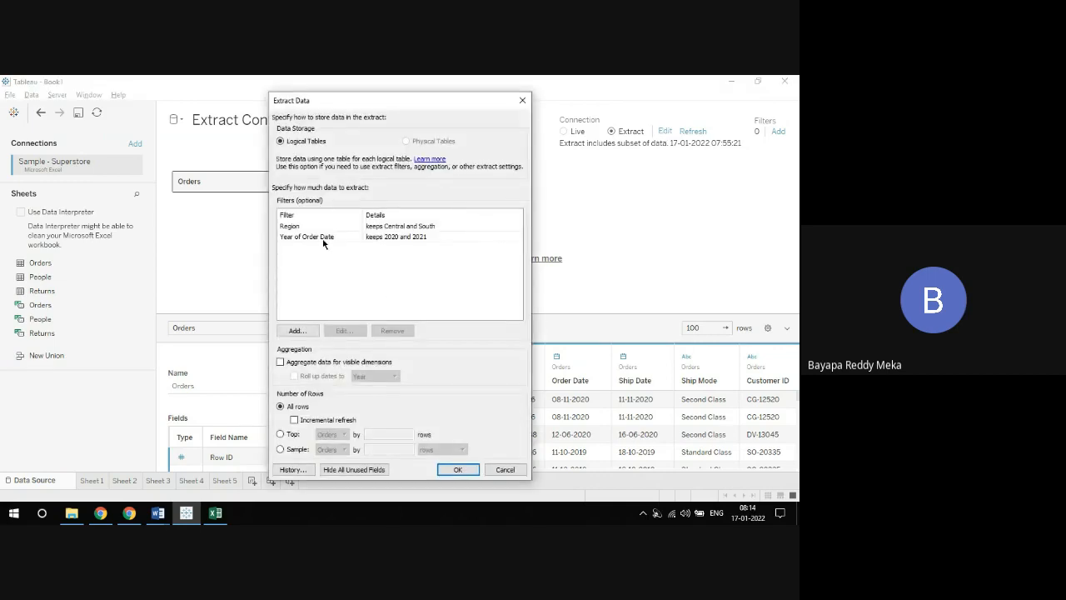
left_click(468, 470)
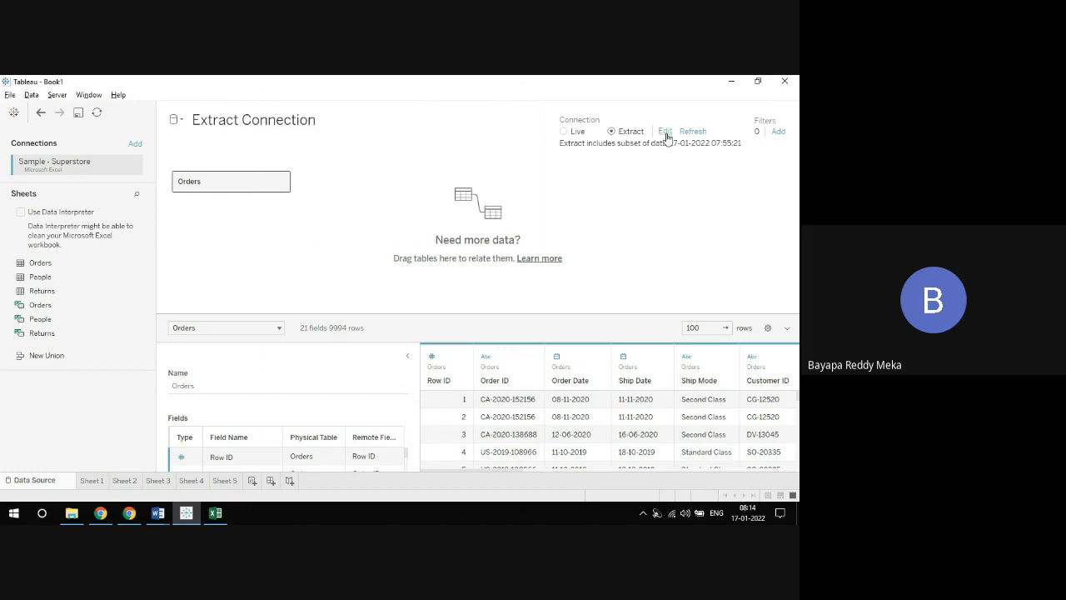
left_click(780, 134)
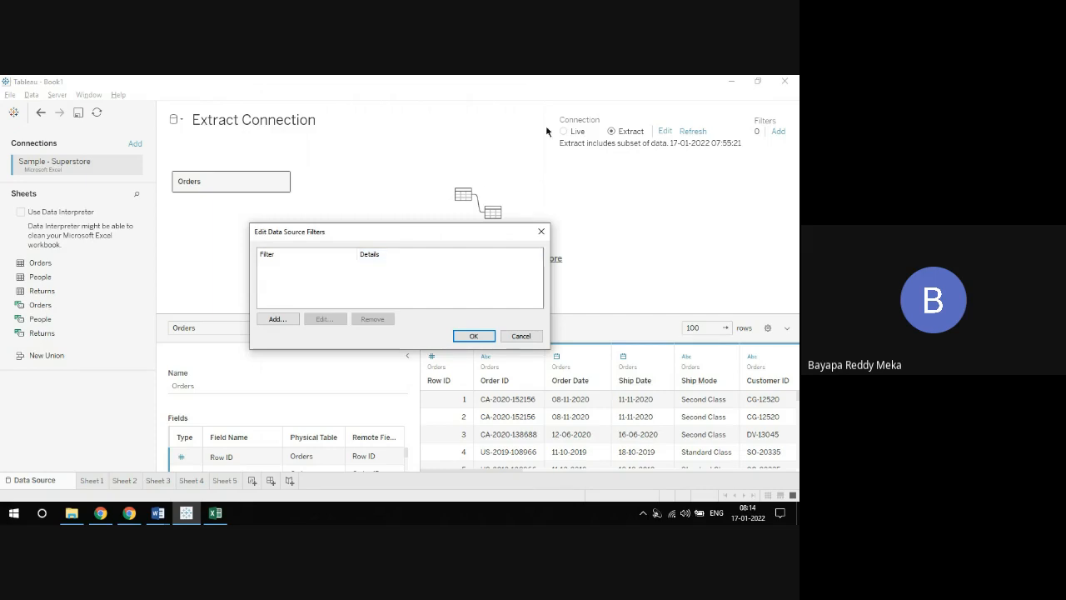
left_click(542, 232)
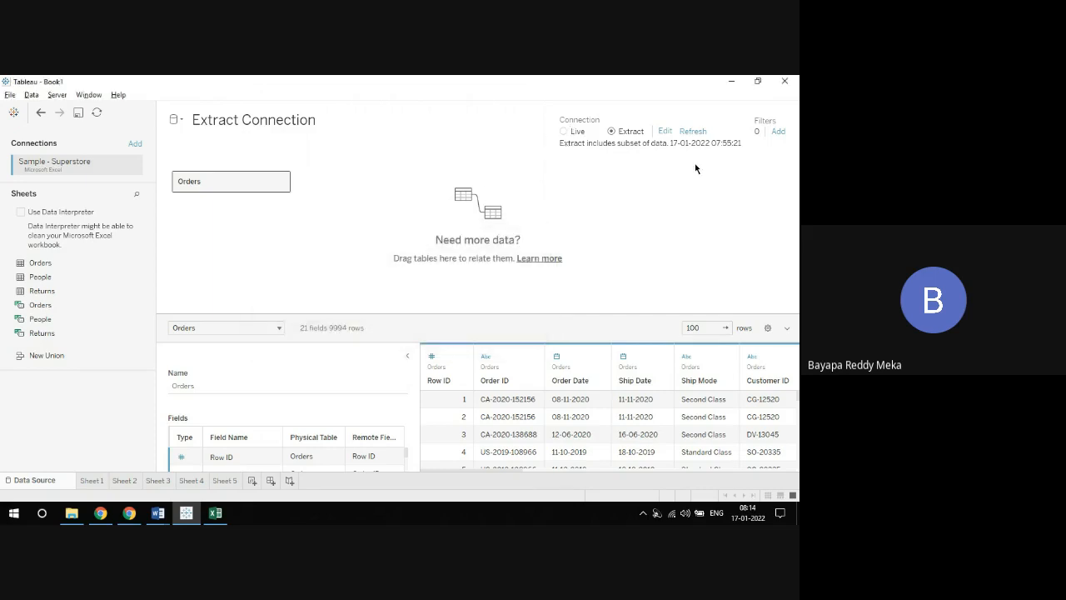
left_click(666, 133)
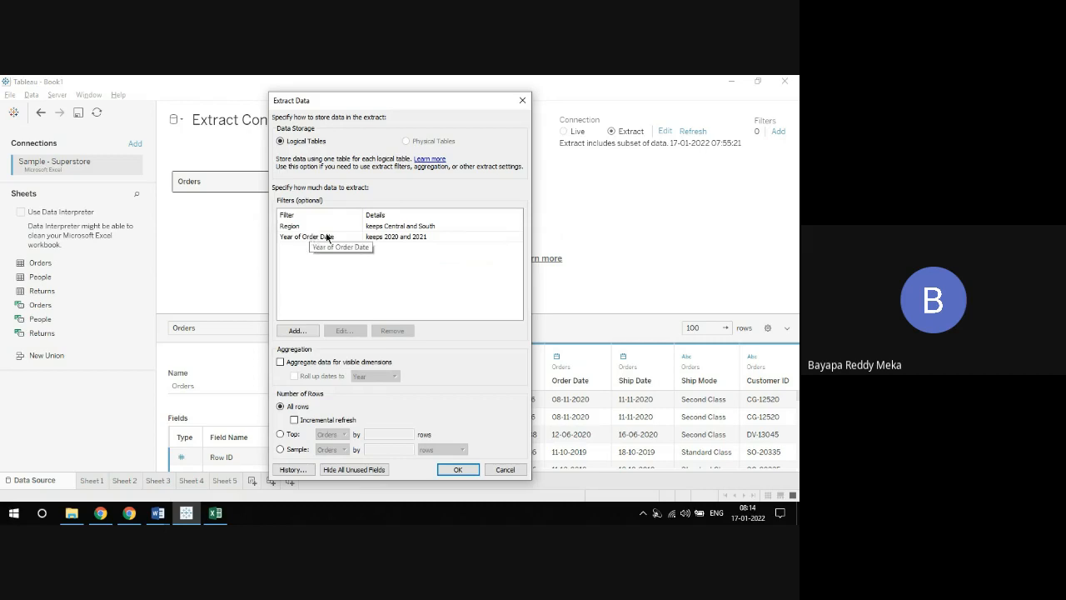
left_click(522, 101)
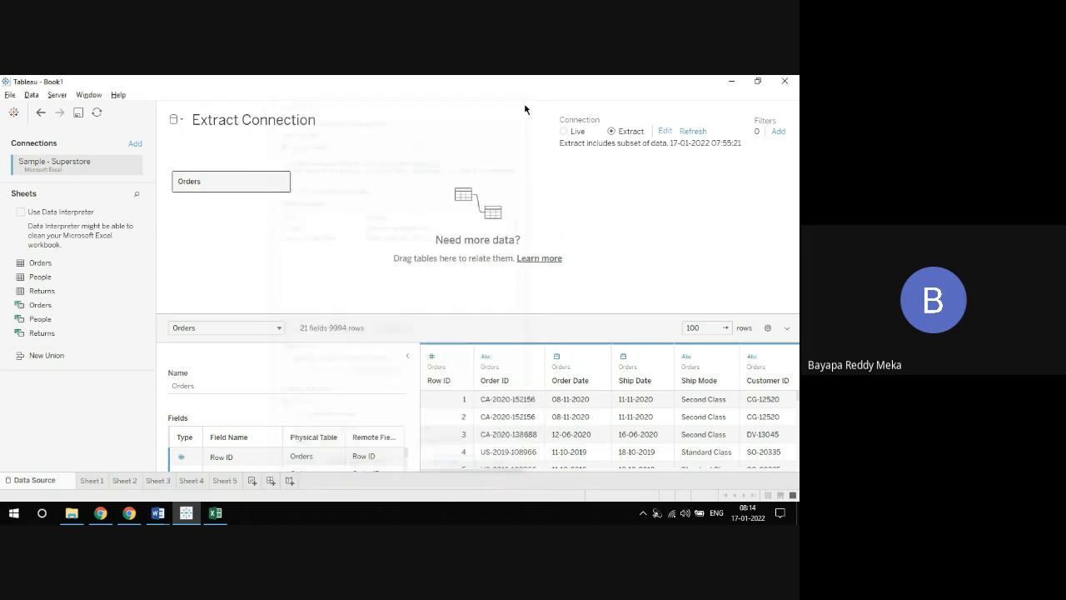
Add a data source filter on State with the condition that the sum of Sales is greater than 20000
left_click(778, 132)
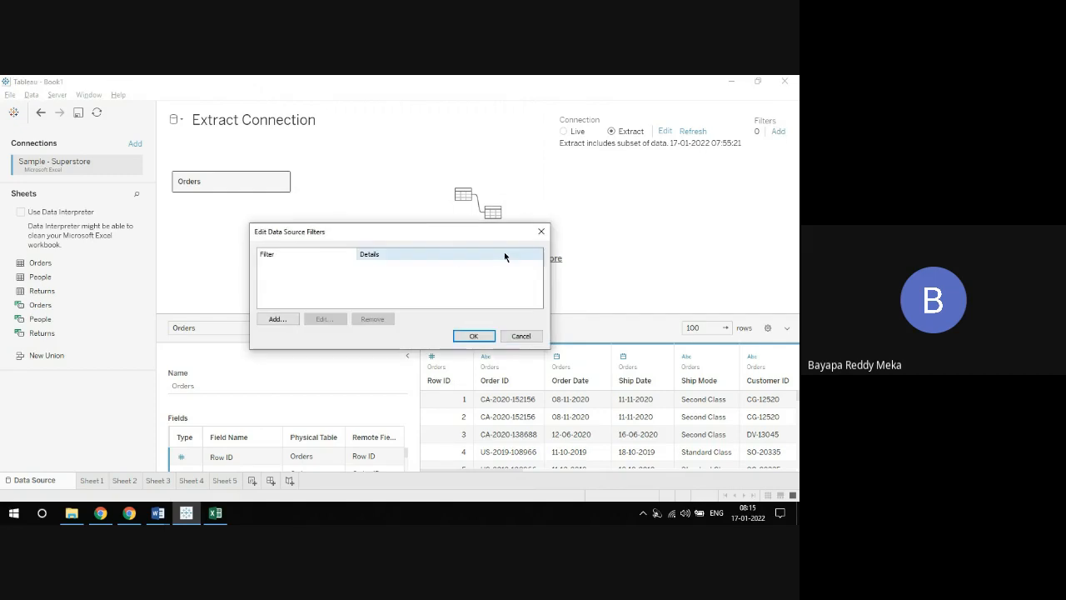
left_click(278, 319)
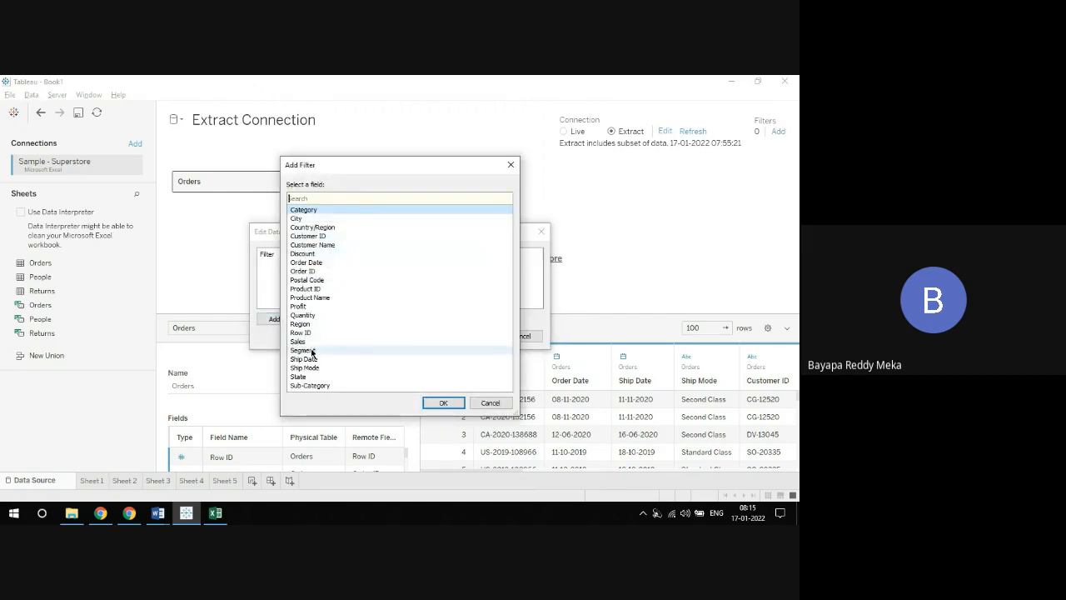
double_click(325, 377)
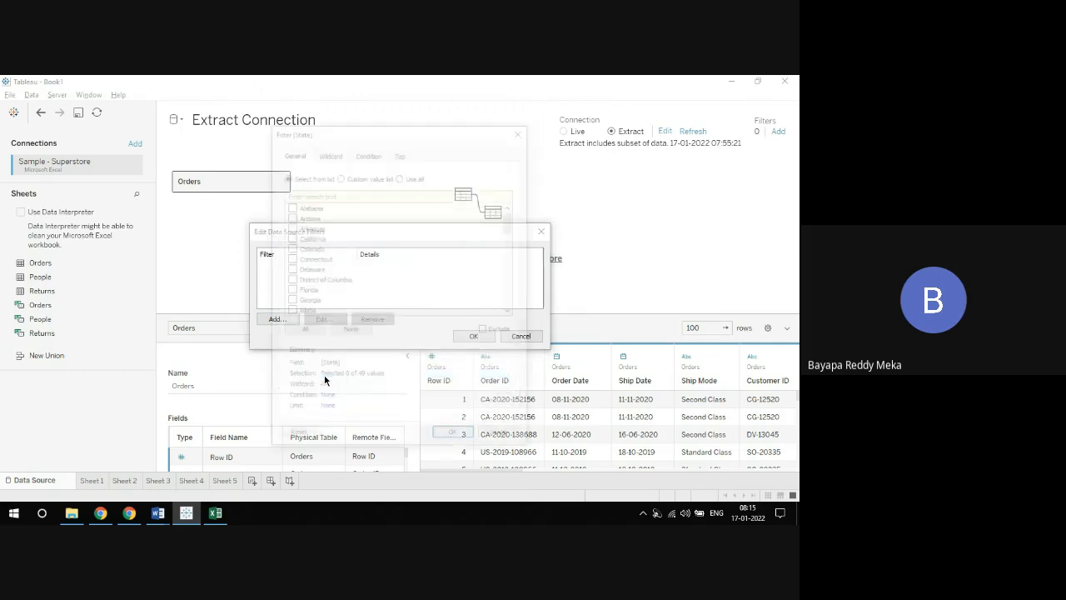
left_click(368, 153)
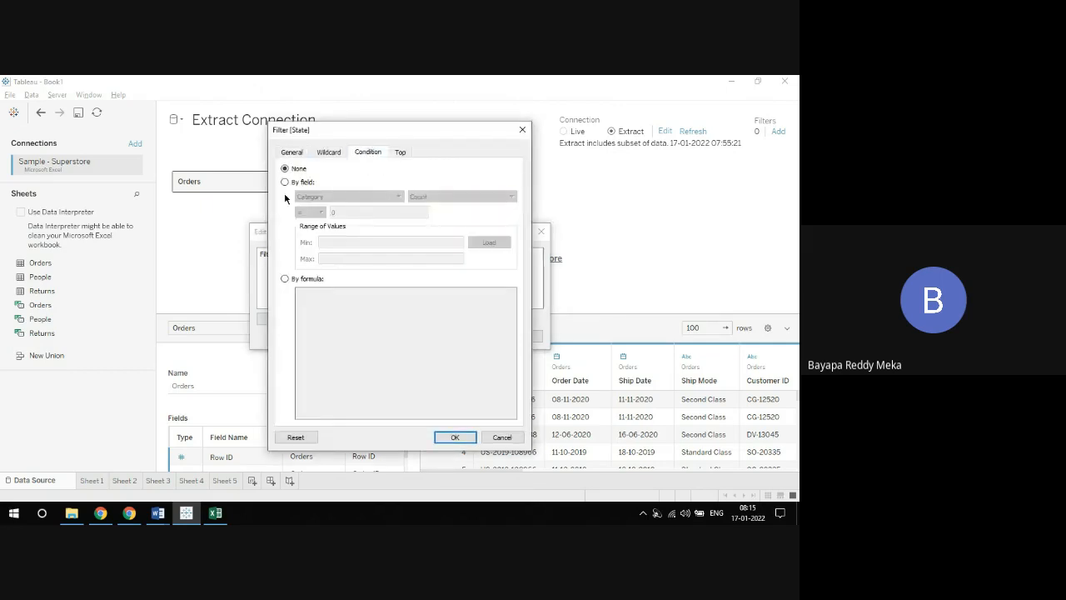
left_click(285, 183)
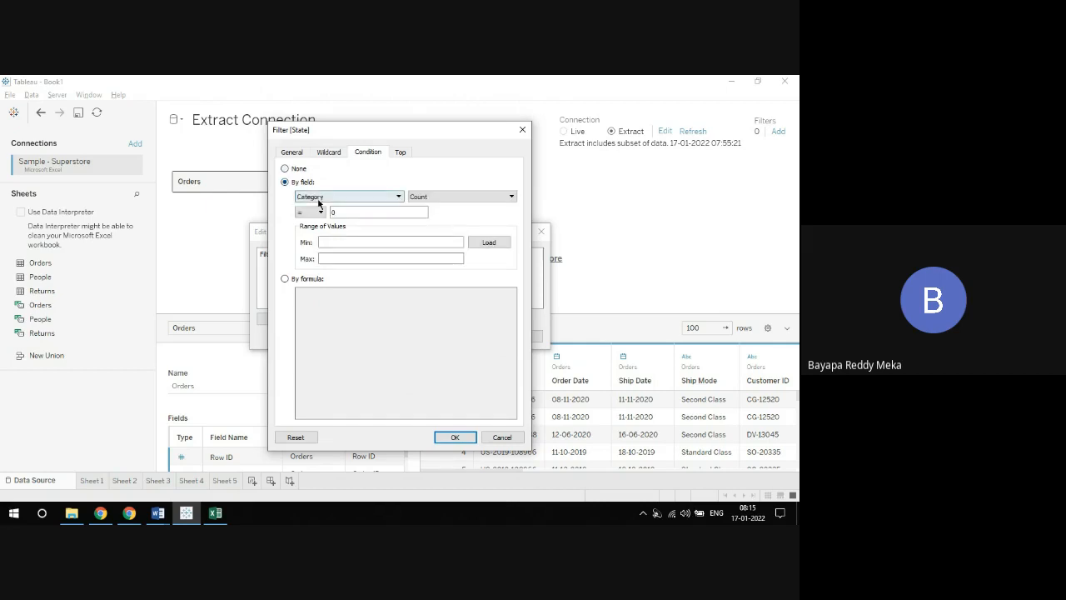
left_click(319, 200)
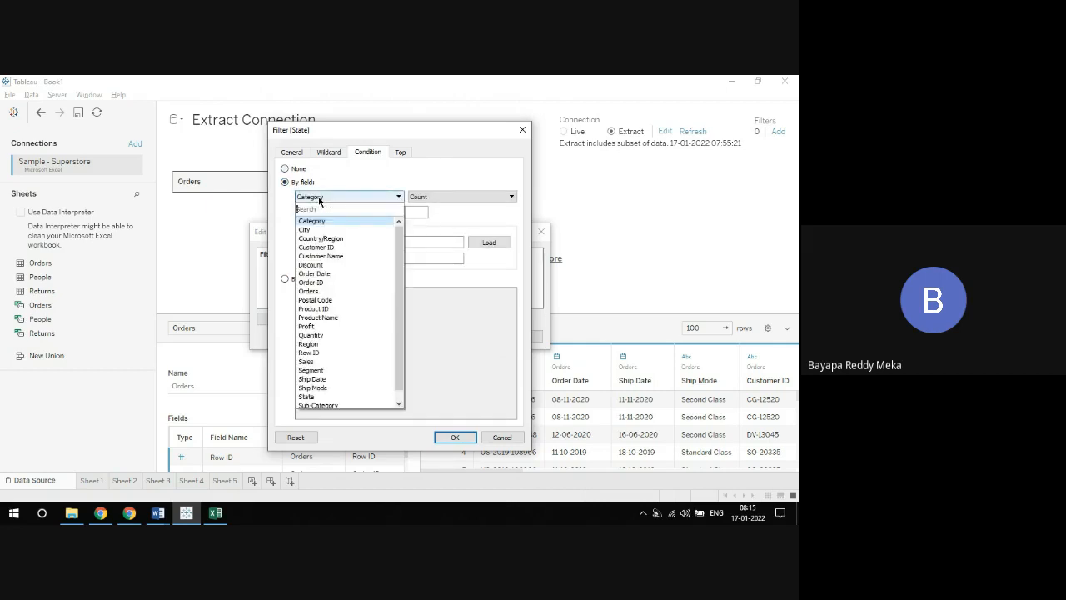
type("sale")
key("Return")
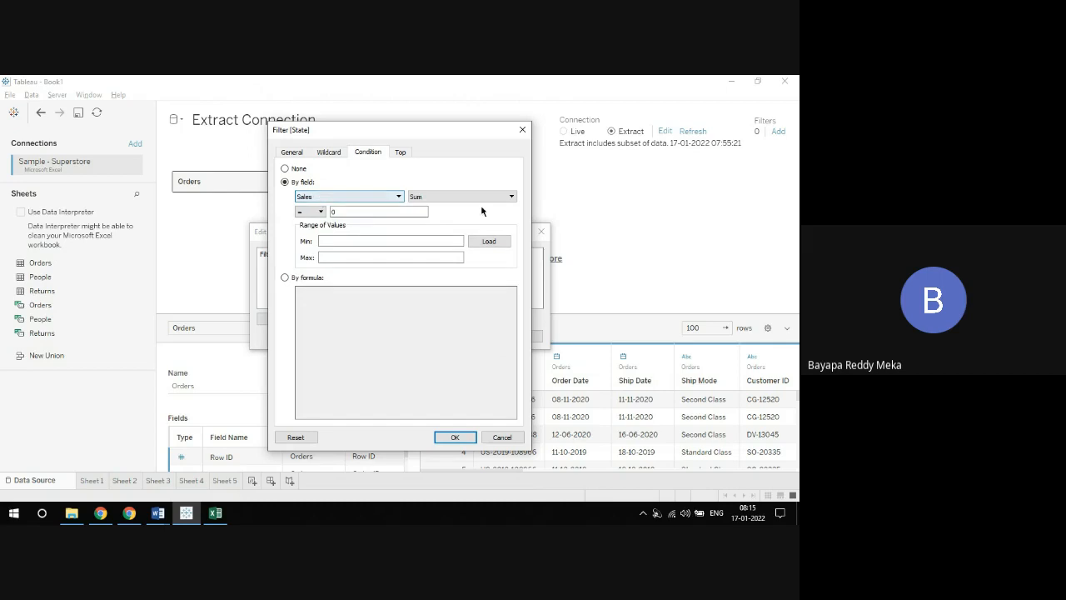
left_click(322, 210)
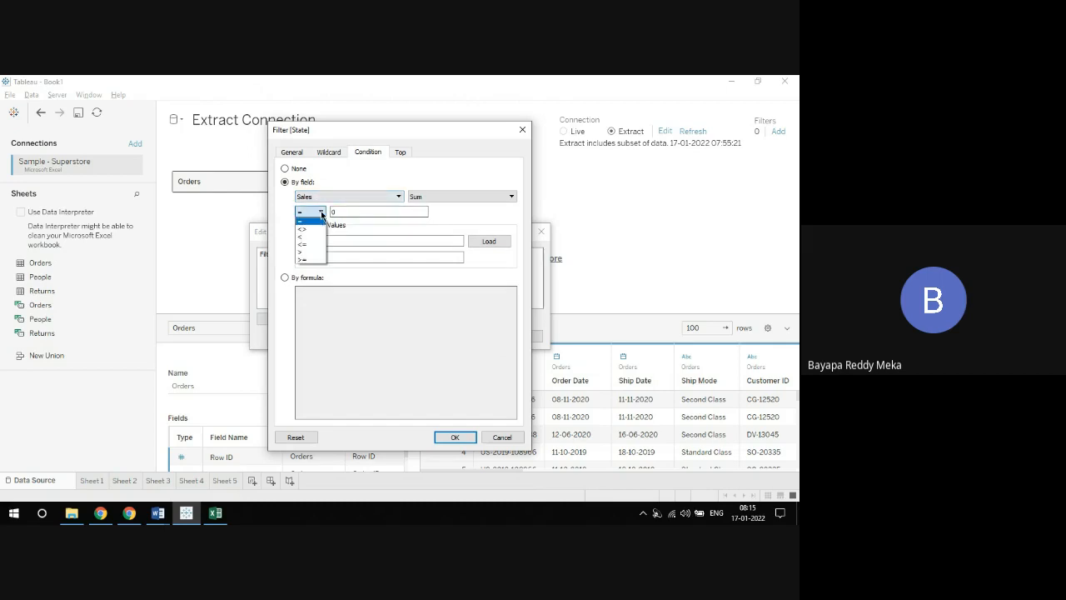
left_click(313, 252)
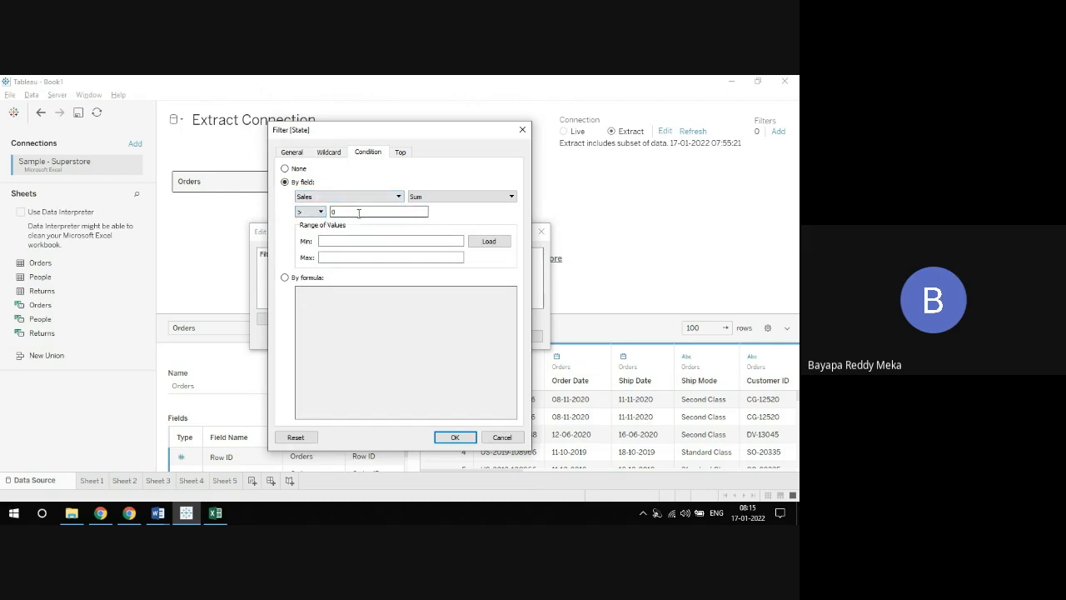
left_click(359, 213)
type("20000")
left_click(454, 441)
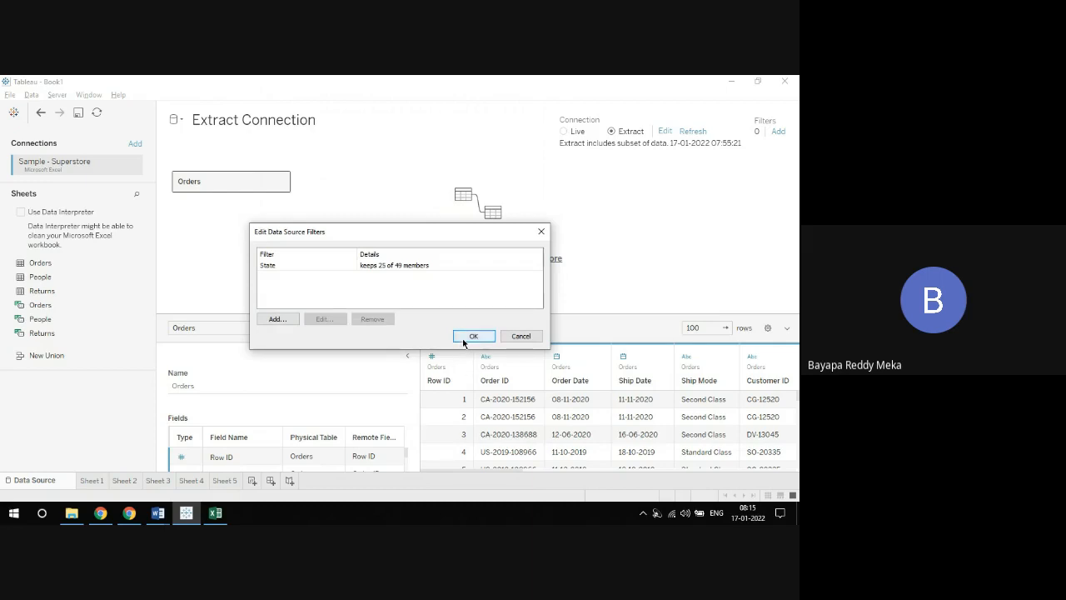
Set the State filter's sum of Sales threshold to 50000 and apply the data source filter to Extract Connection
left_click(370, 267)
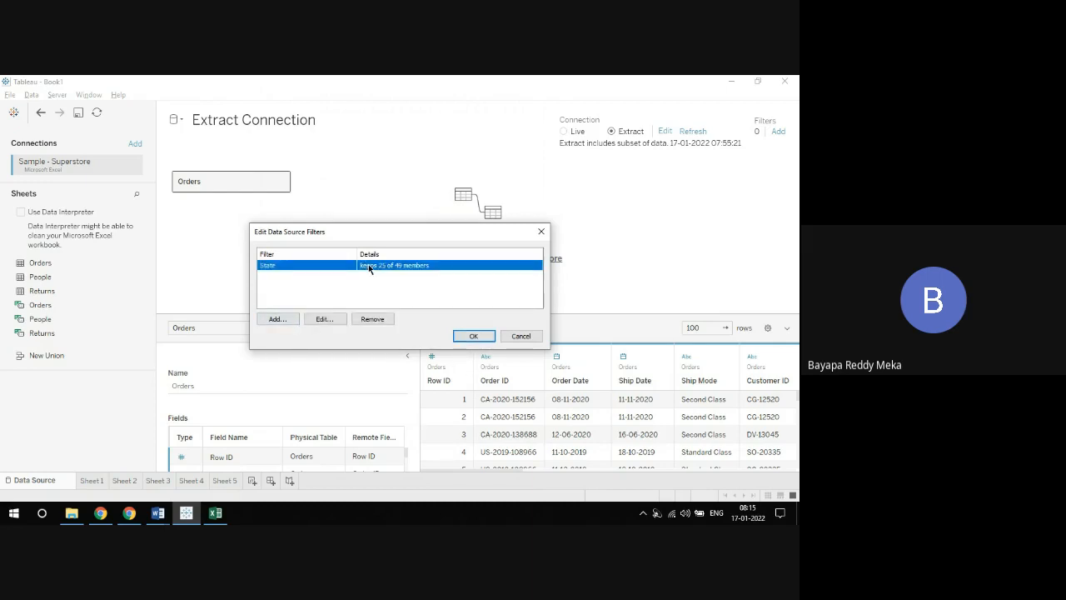
left_click(325, 319)
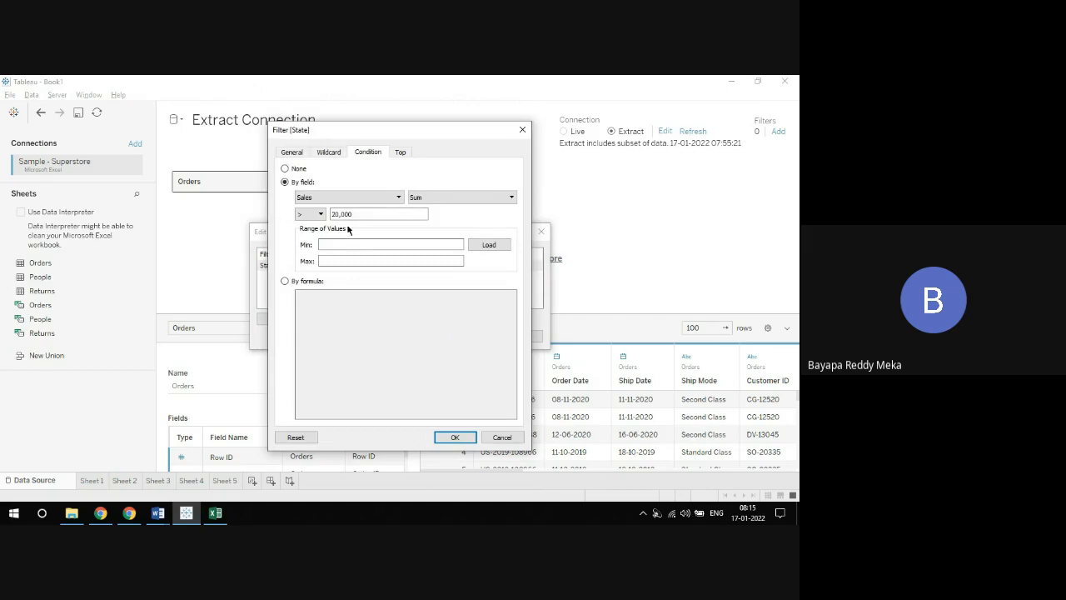
key("BackSpace")
key("BackSpace")
key("BackSpace")
key("BackSpace")
key("BackSpace")
key("BackSpace")
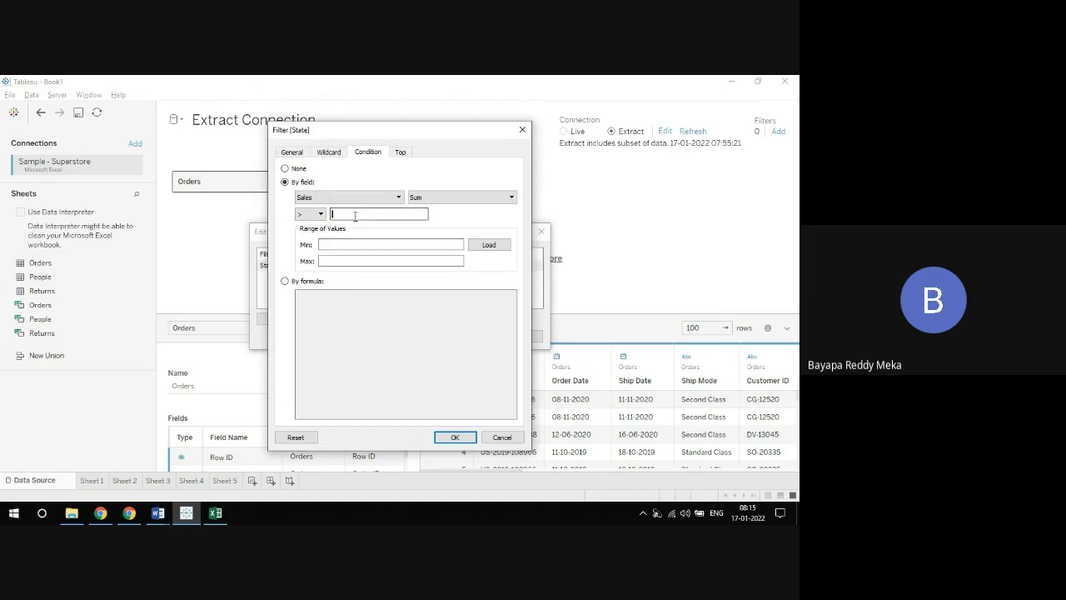
type("50000")
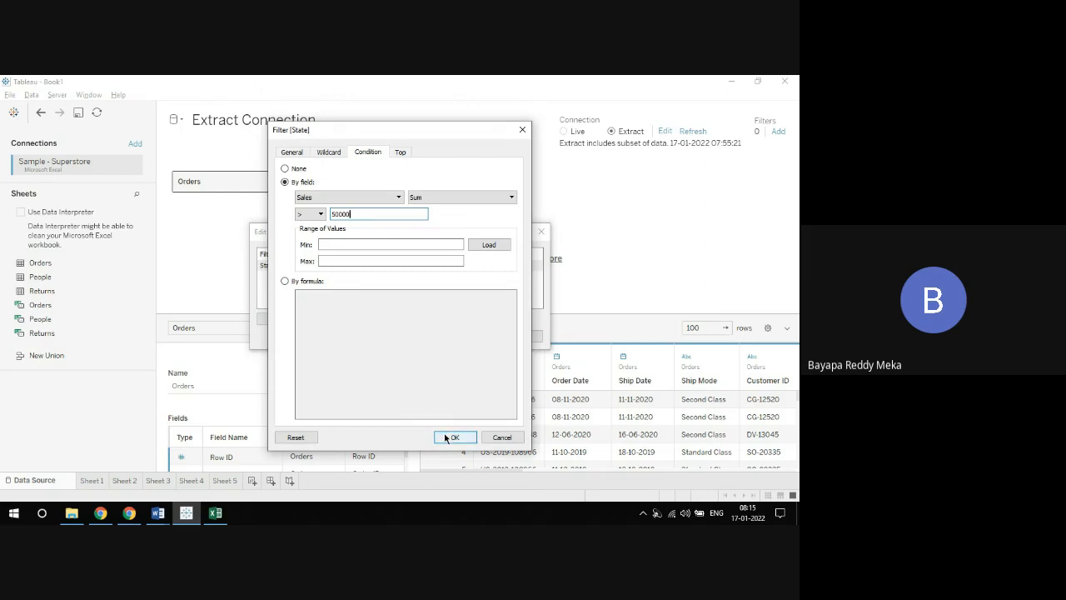
left_click(447, 437)
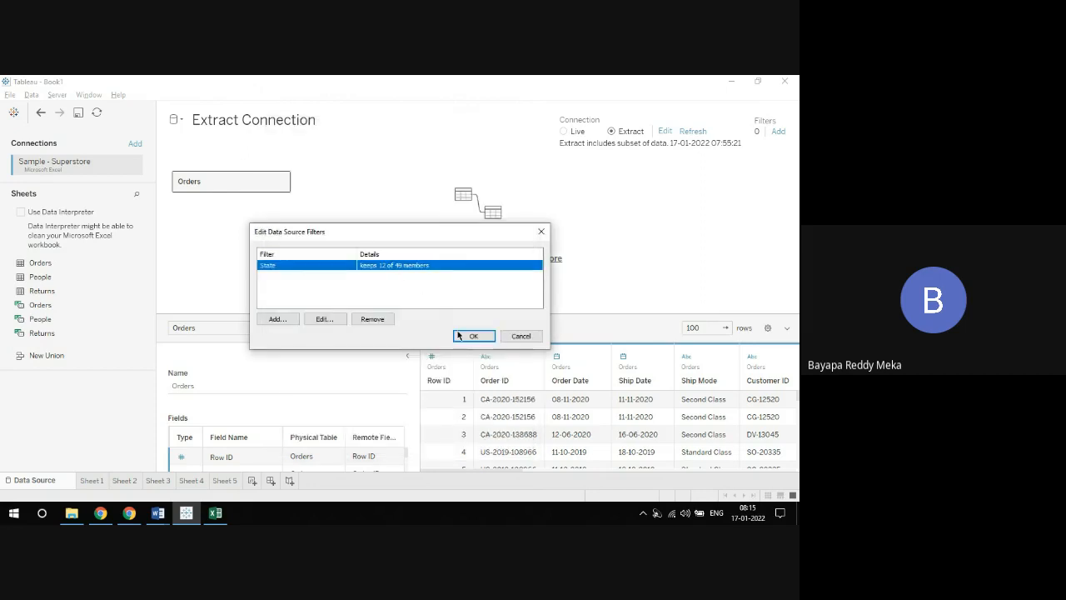
left_click(466, 335)
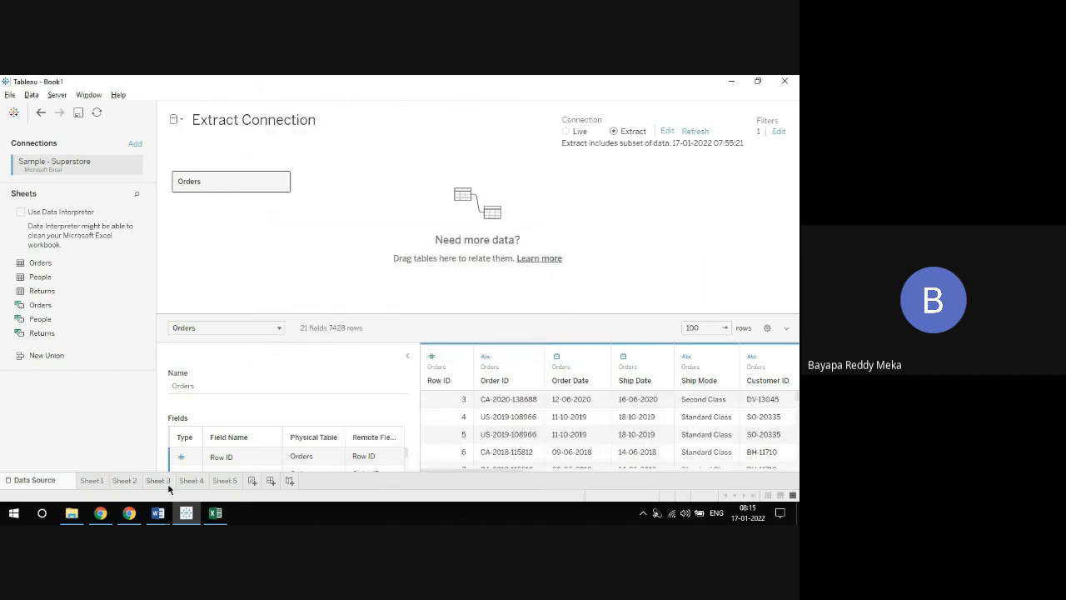
Look through Sheets 1 to 5 to see how the State data source filter affects each view
left_click(100, 483)
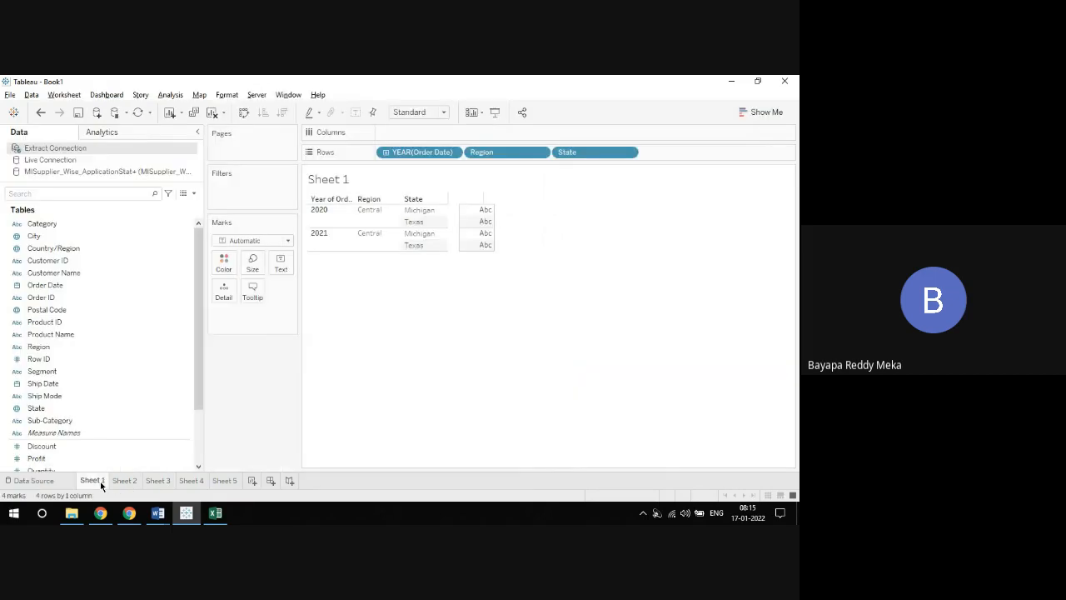
left_click(125, 480)
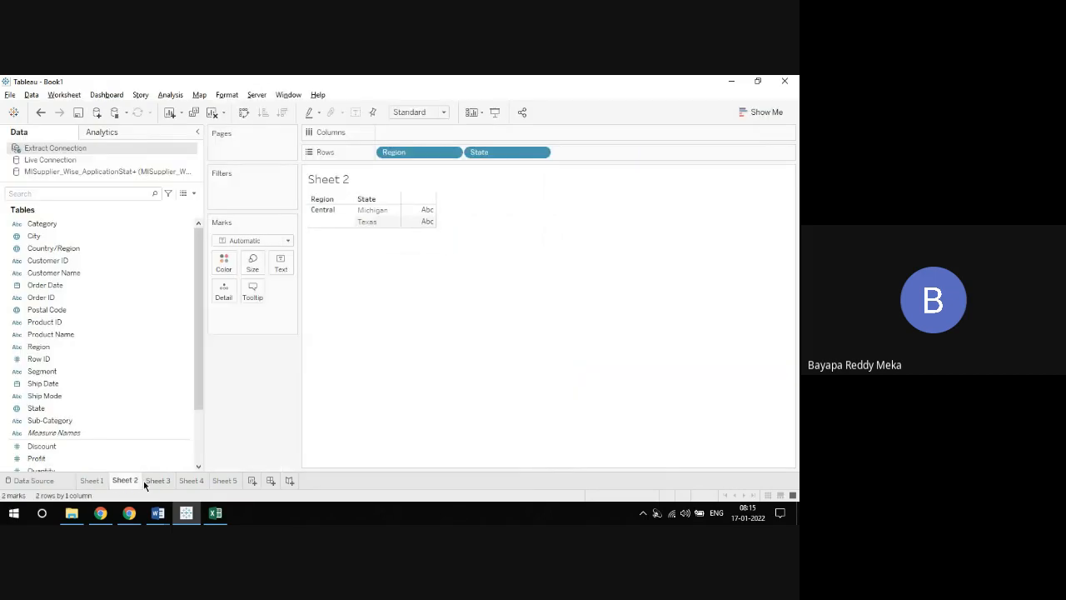
left_click(154, 483)
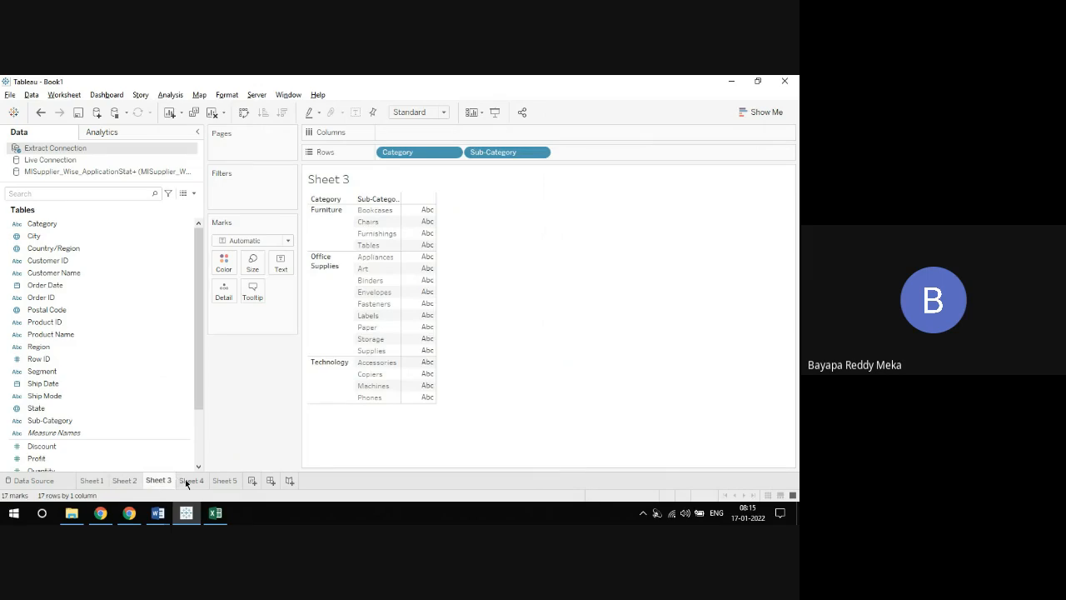
left_click(191, 482)
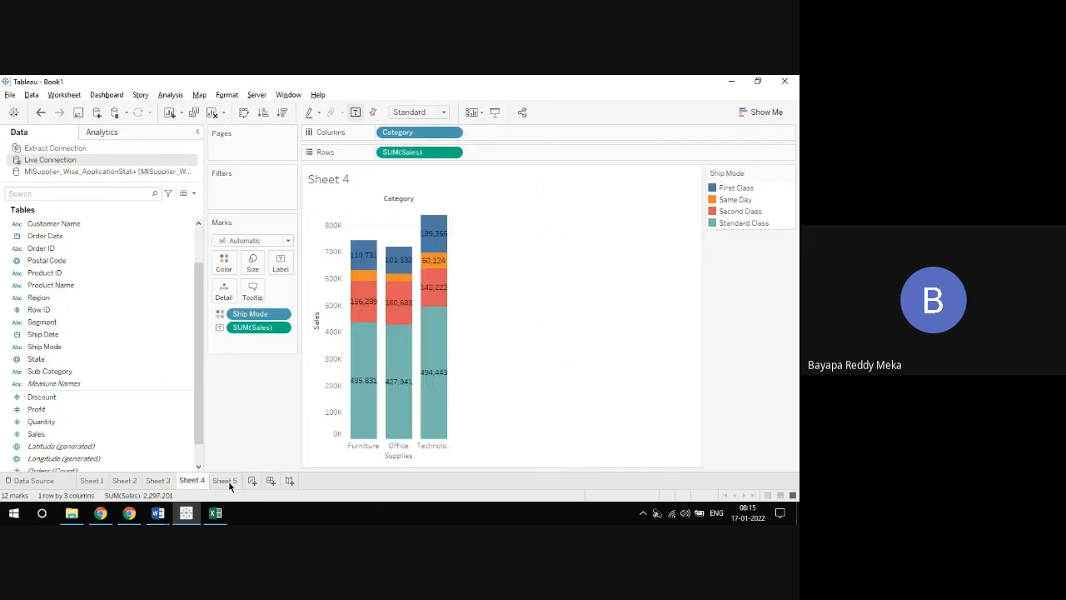
left_click(225, 481)
Add a new worksheet and list Region from Live Connection in its rows
left_click(252, 481)
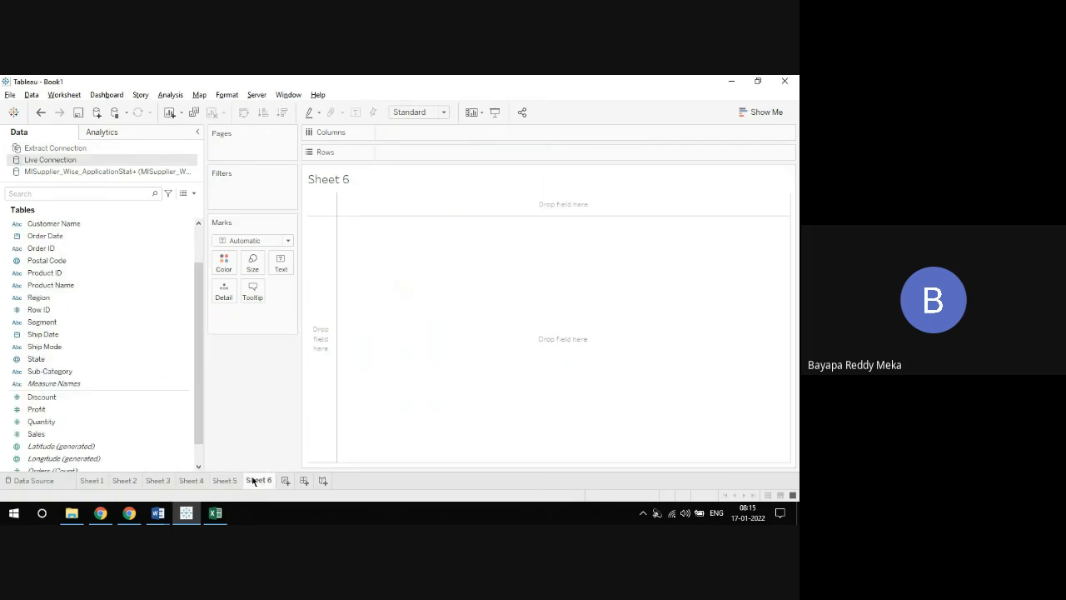
left_click_drag(38, 297, 402, 155)
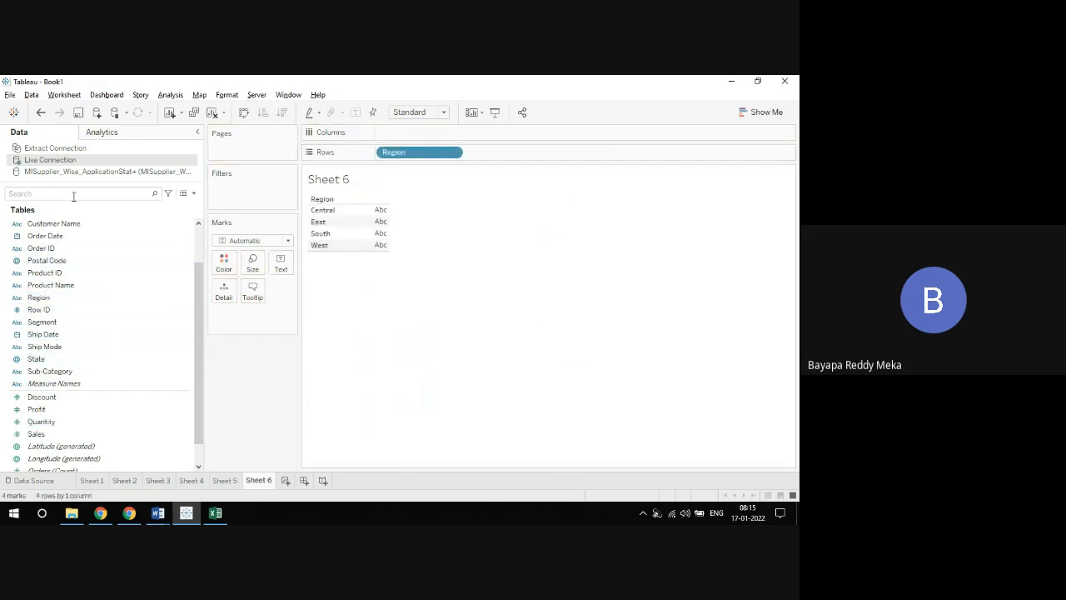
Replace the Region rows with Region and State from Extract Connection, and show a measure as text
left_click(68, 151)
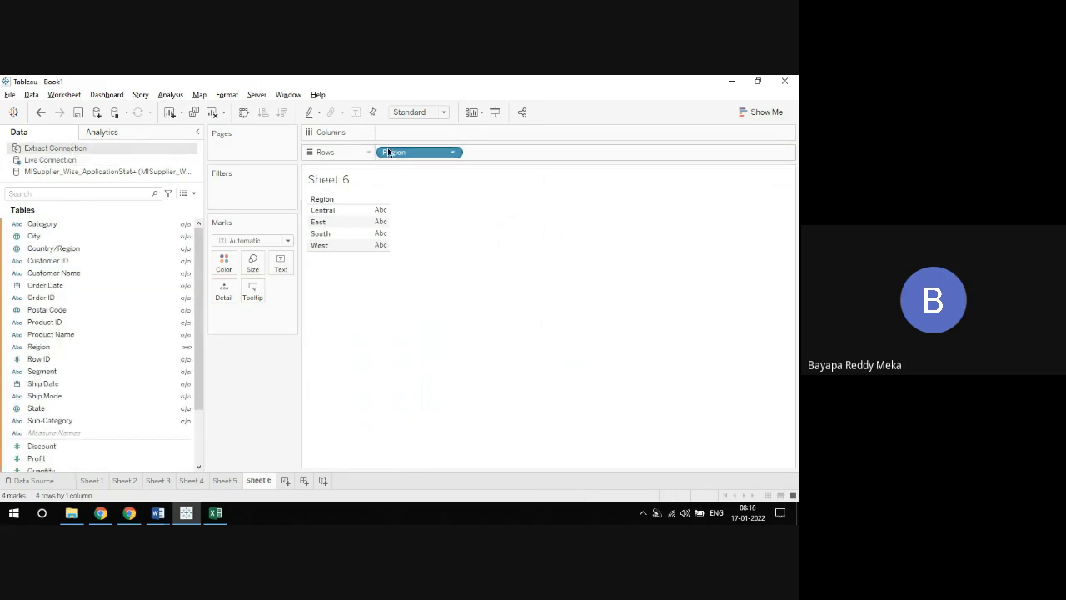
left_click_drag(386, 152, 283, 82)
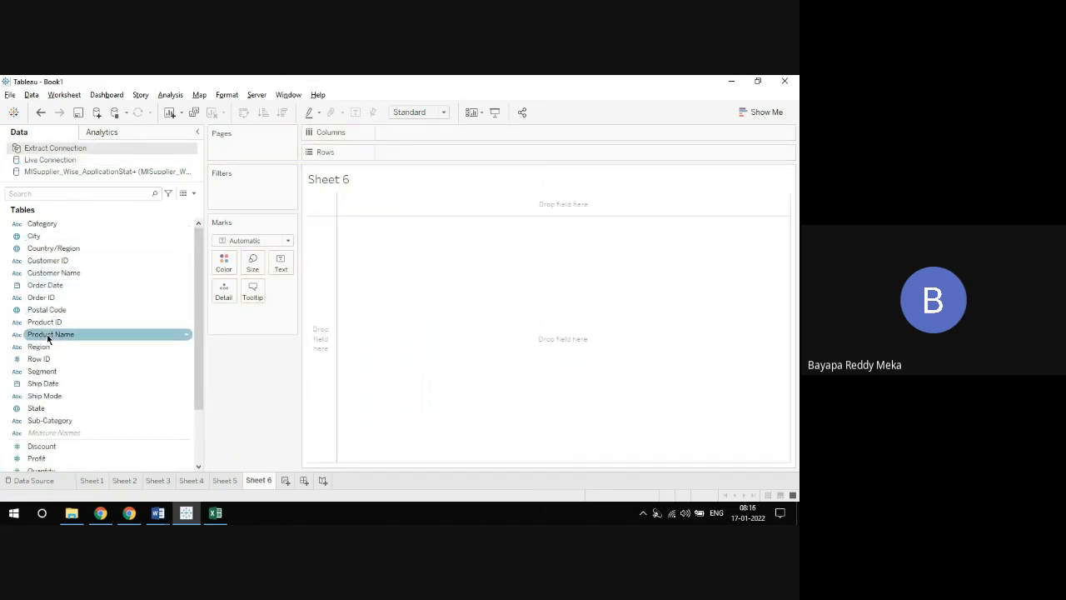
left_click_drag(50, 347, 403, 160)
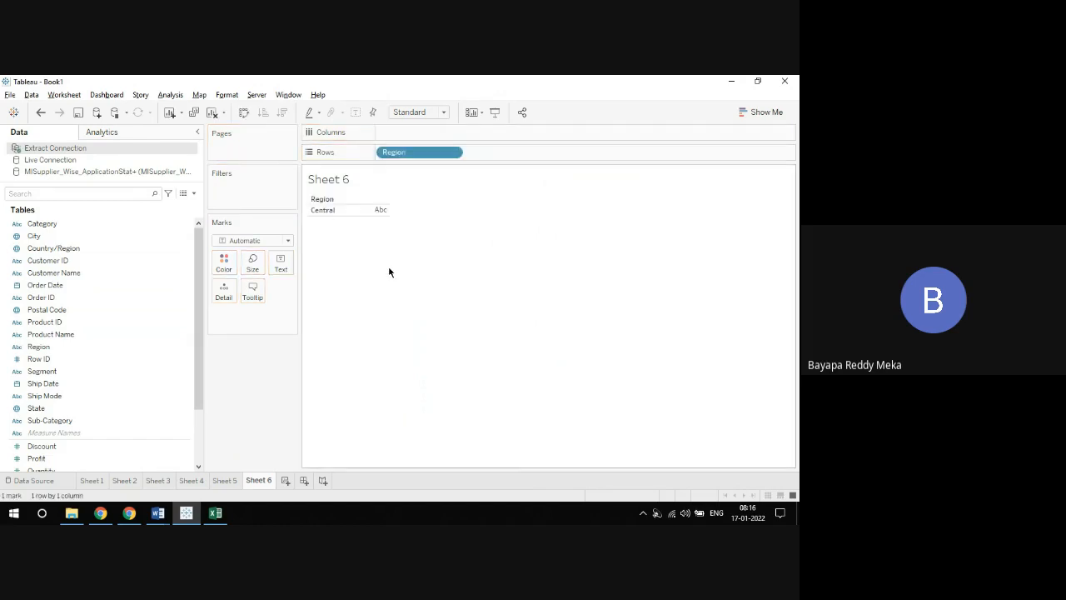
left_click(50, 409)
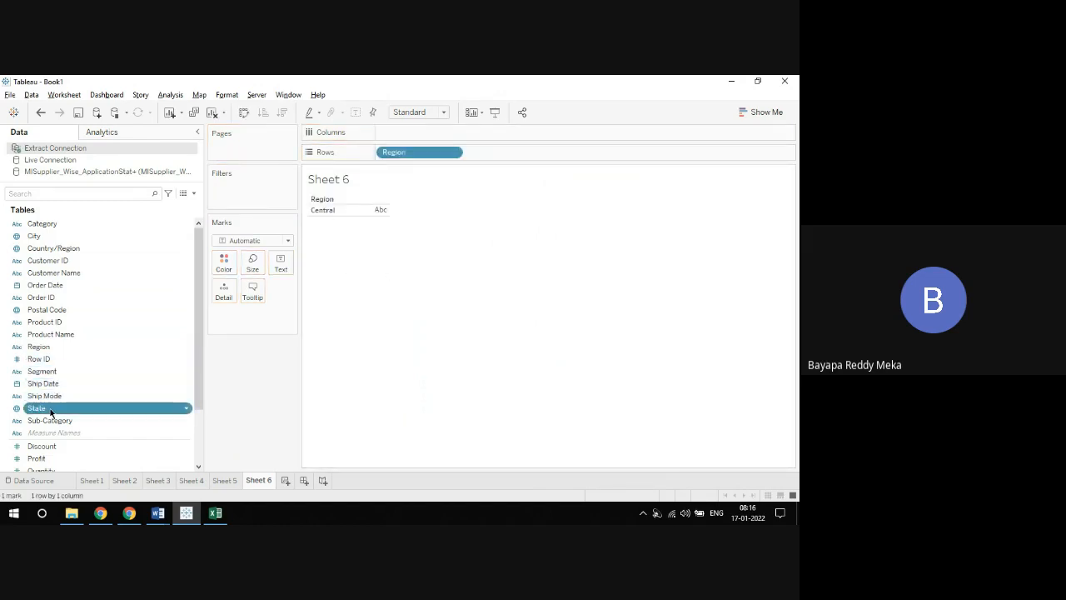
left_click_drag(50, 411, 507, 153)
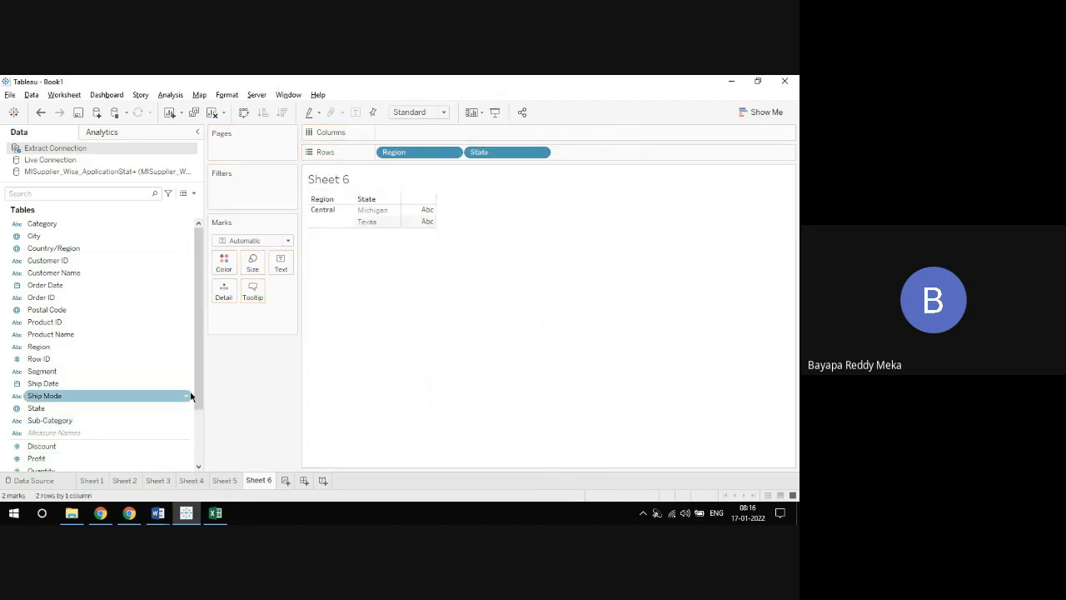
left_click_drag(199, 392, 198, 436)
left_click_drag(48, 422, 290, 264)
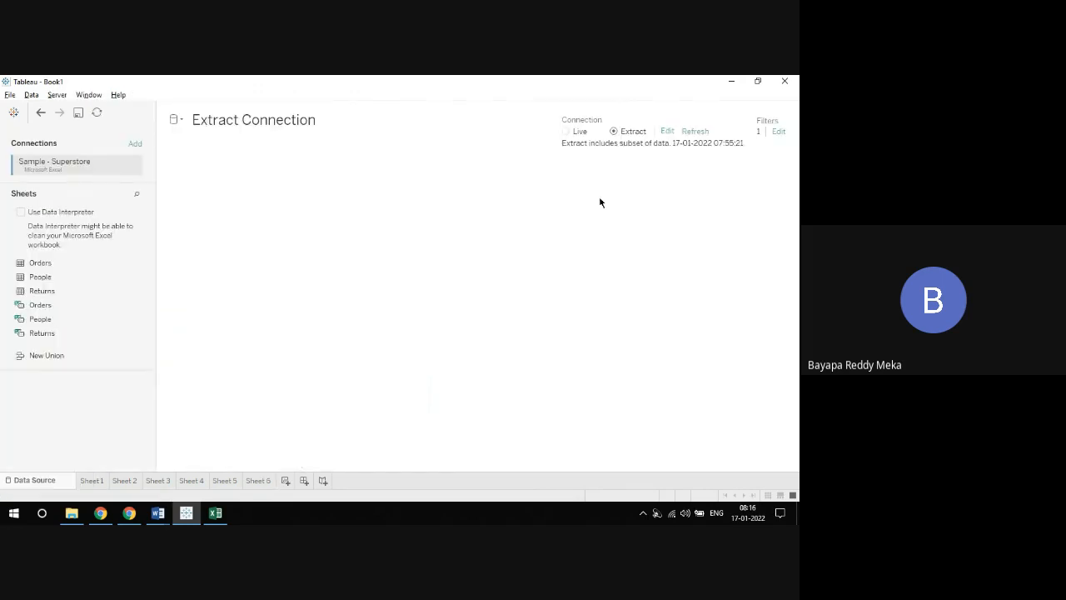
Review the extract filters of the Extract Connection data source without changing them
left_click(669, 133)
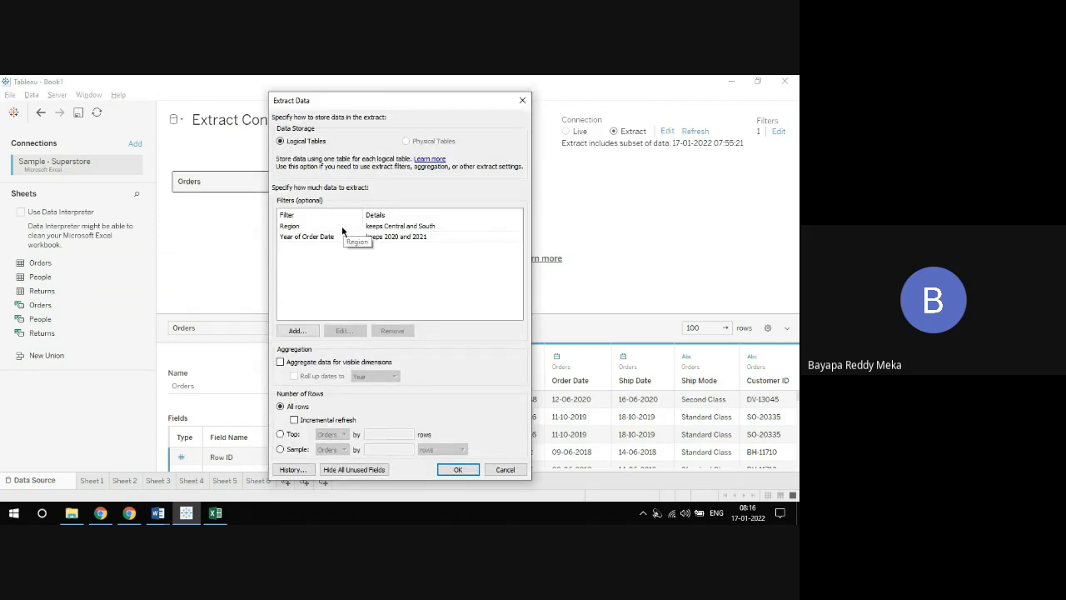
left_click(523, 100)
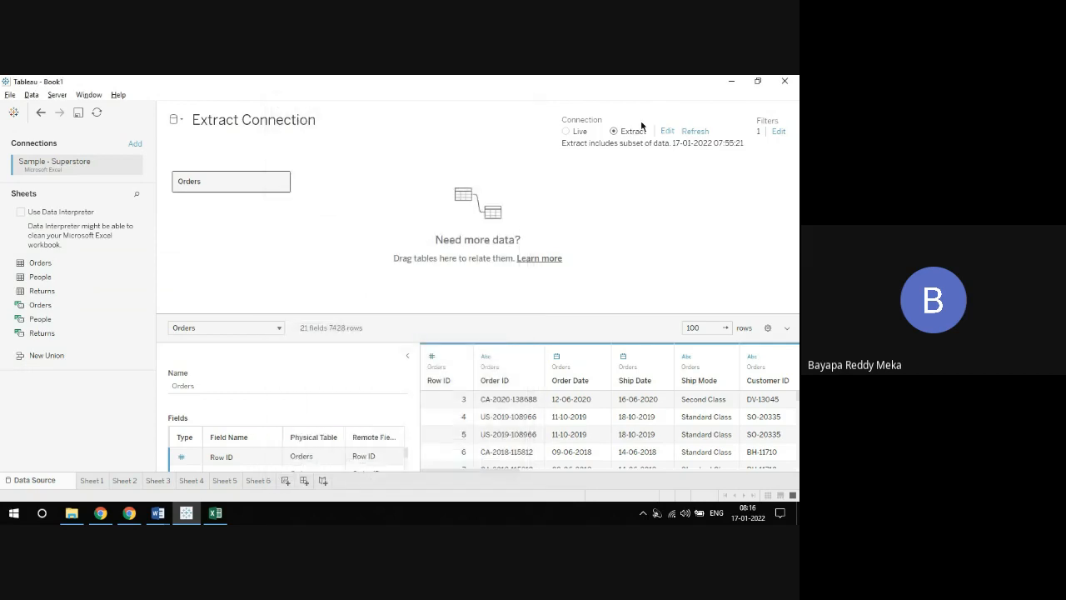
Set the sum of Sales threshold in the State data source filter's condition to 30,000 and apply it
left_click(779, 131)
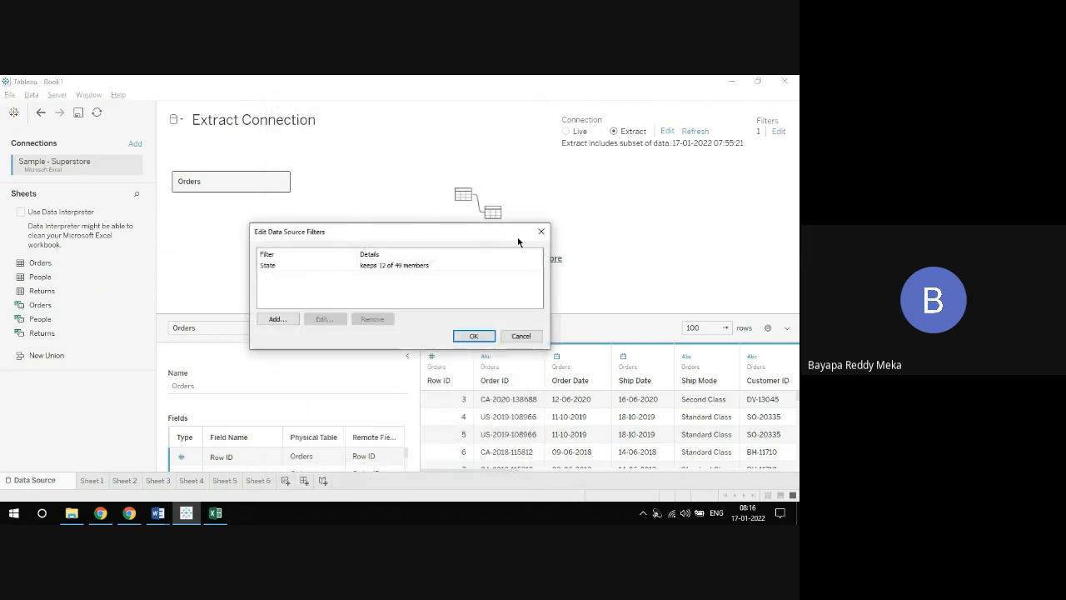
left_click(404, 267)
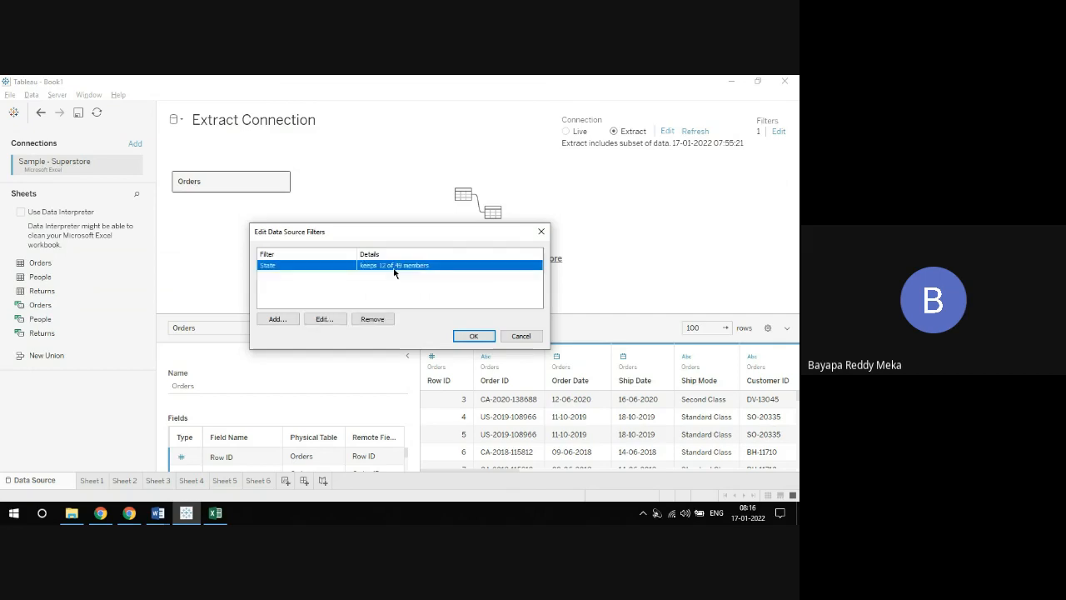
left_click(324, 319)
left_click(363, 214)
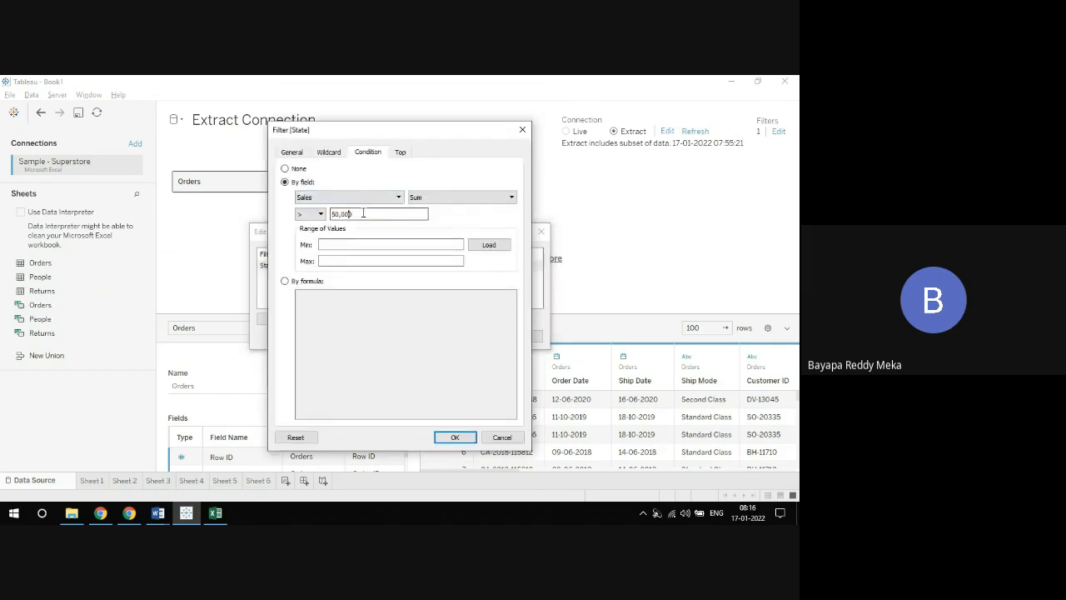
key("BackSpace")
type("3")
left_click(464, 442)
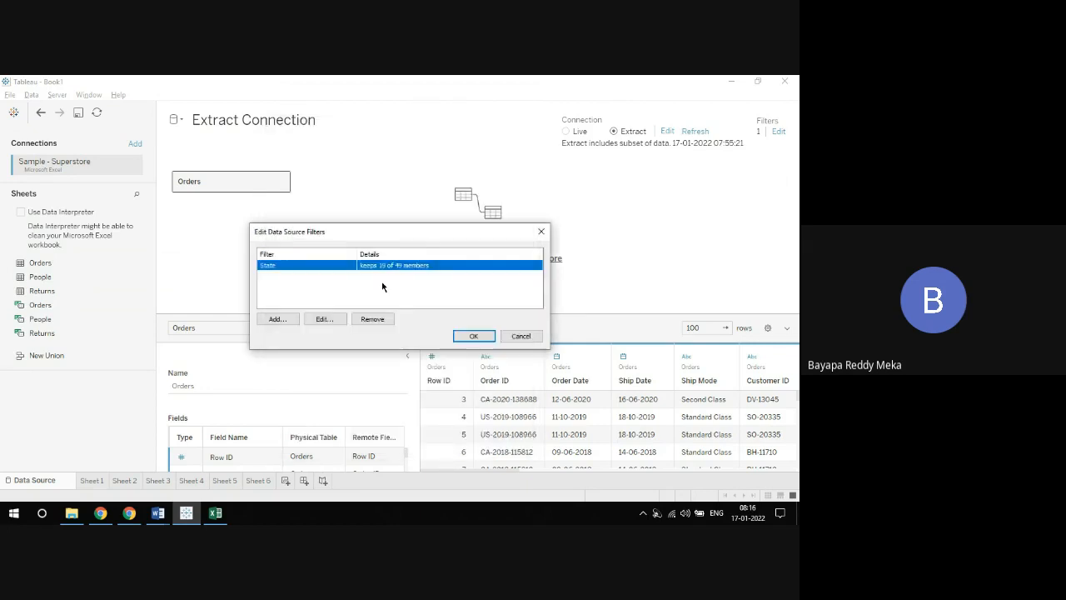
left_click(487, 339)
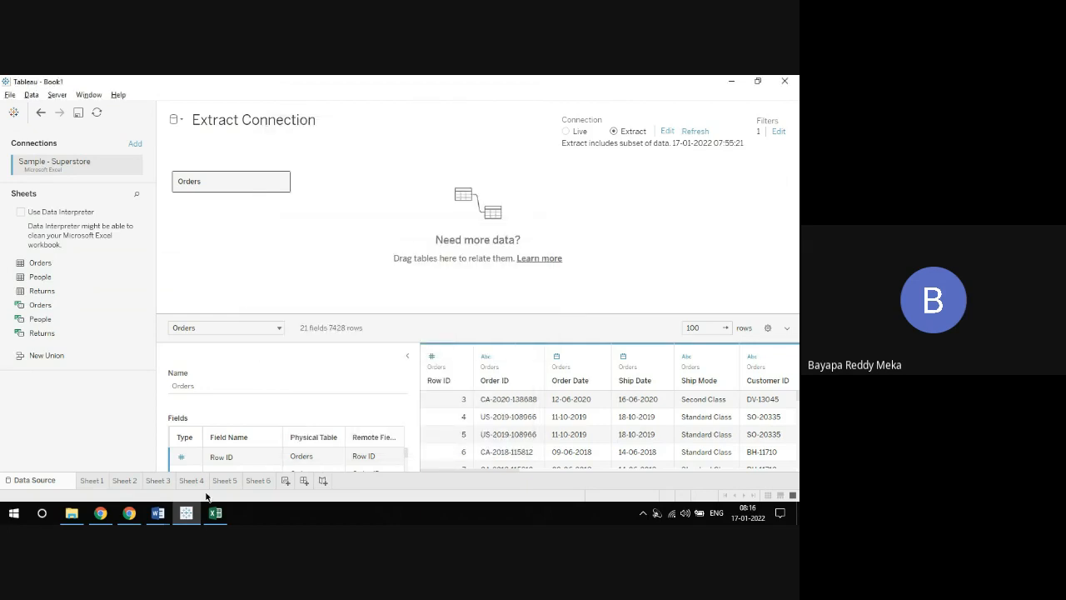
Check the state sales on Sheet 6 and review Extract Connection's data source filters without changing them
left_click(256, 481)
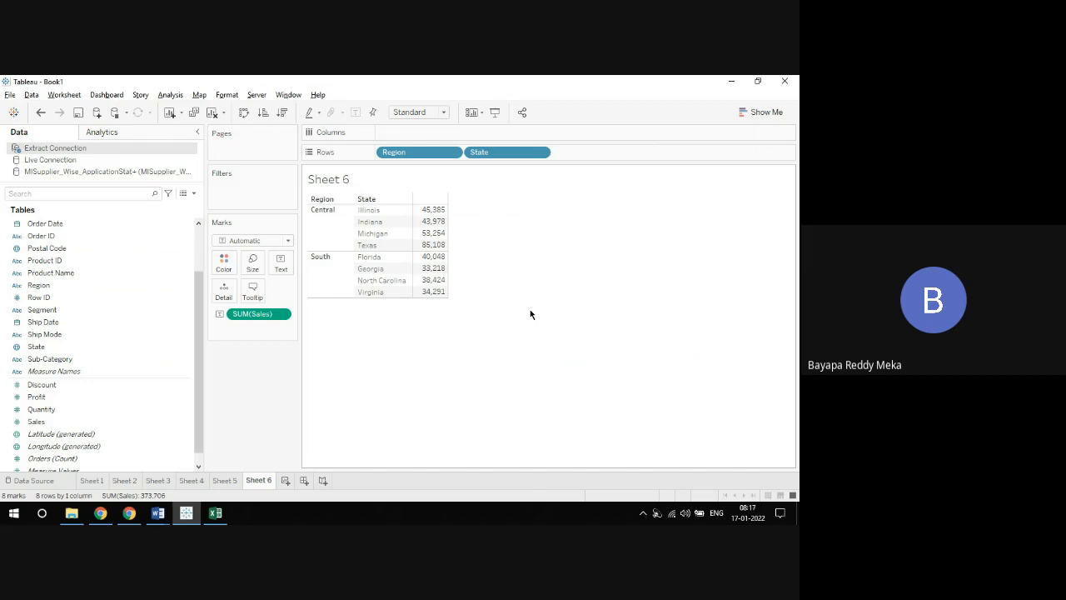
left_click(27, 482)
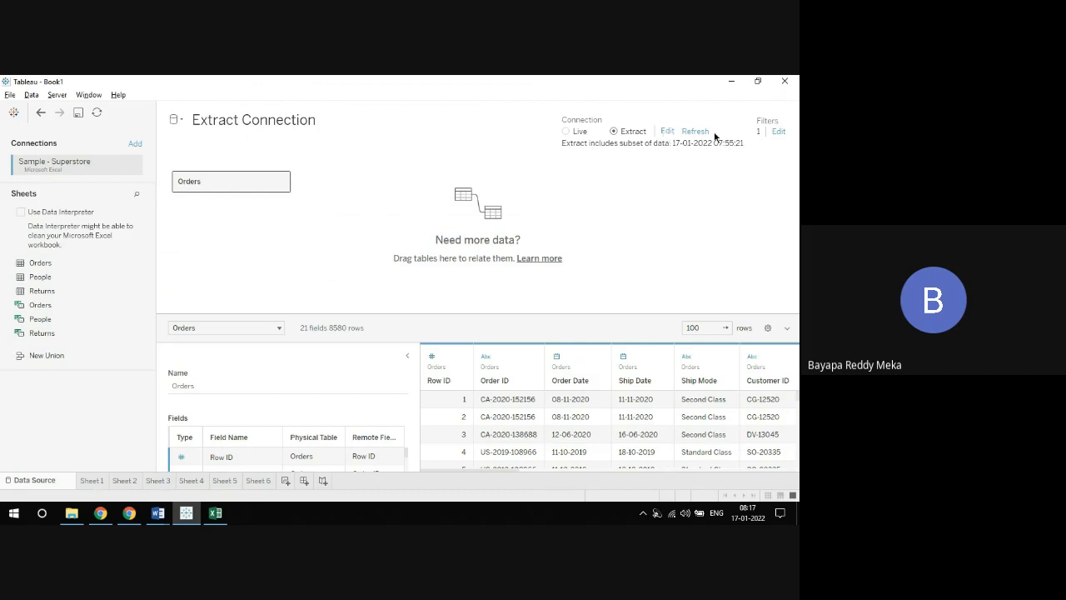
left_click(779, 132)
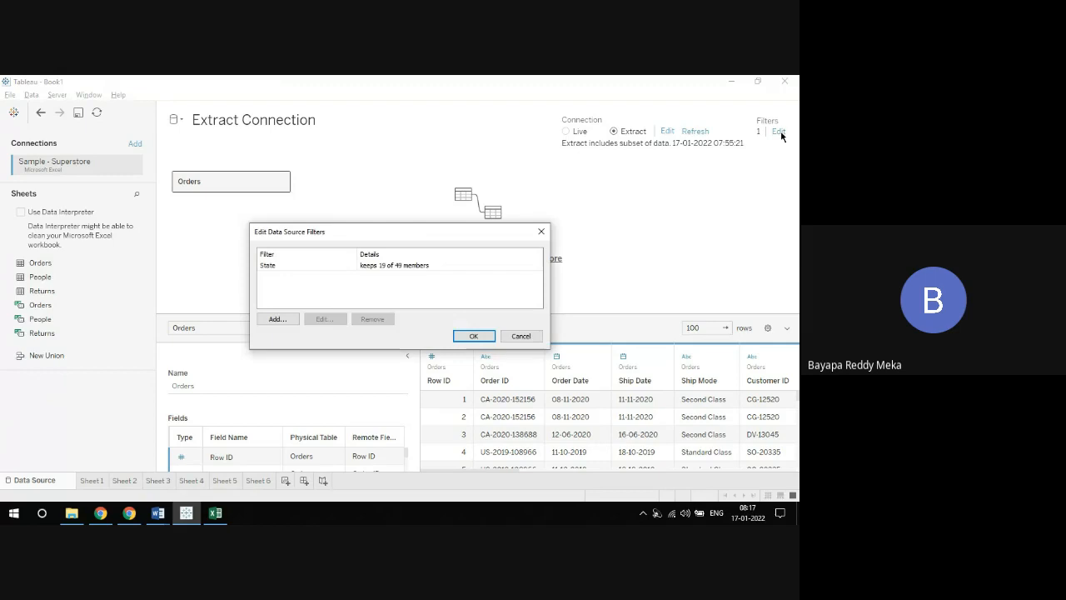
left_click(540, 232)
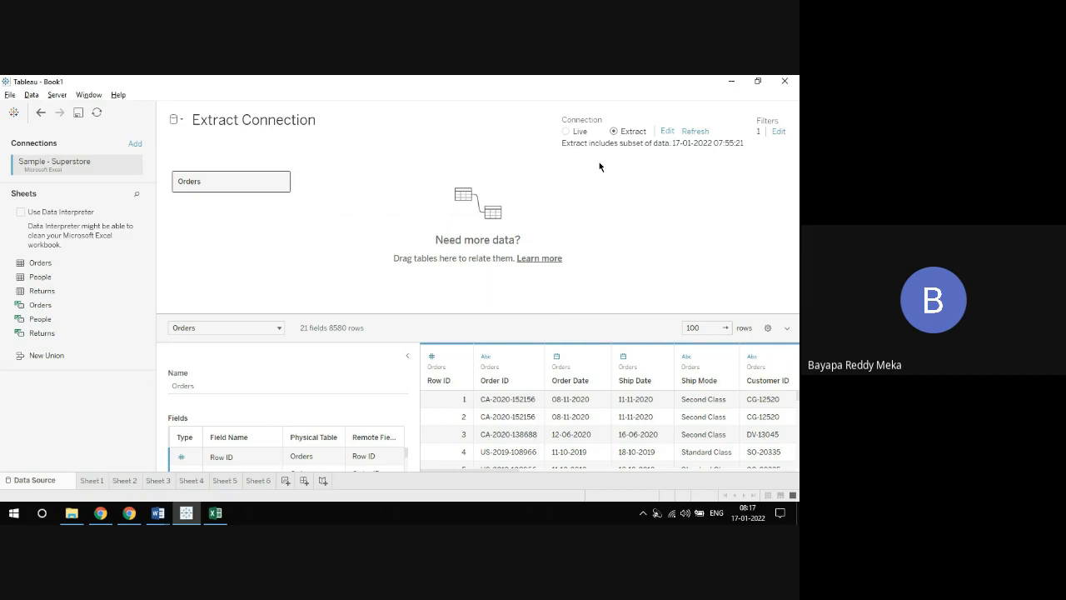
Switch Extract Connection to Live, review its data source filters without changing them, and switch it back to Extract
left_click(565, 132)
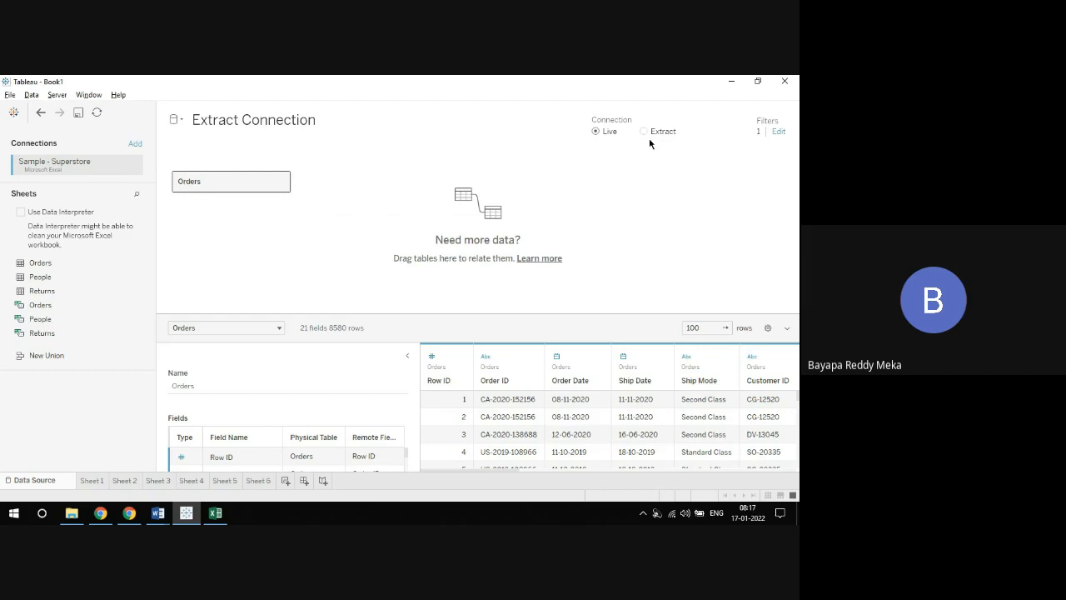
left_click(781, 133)
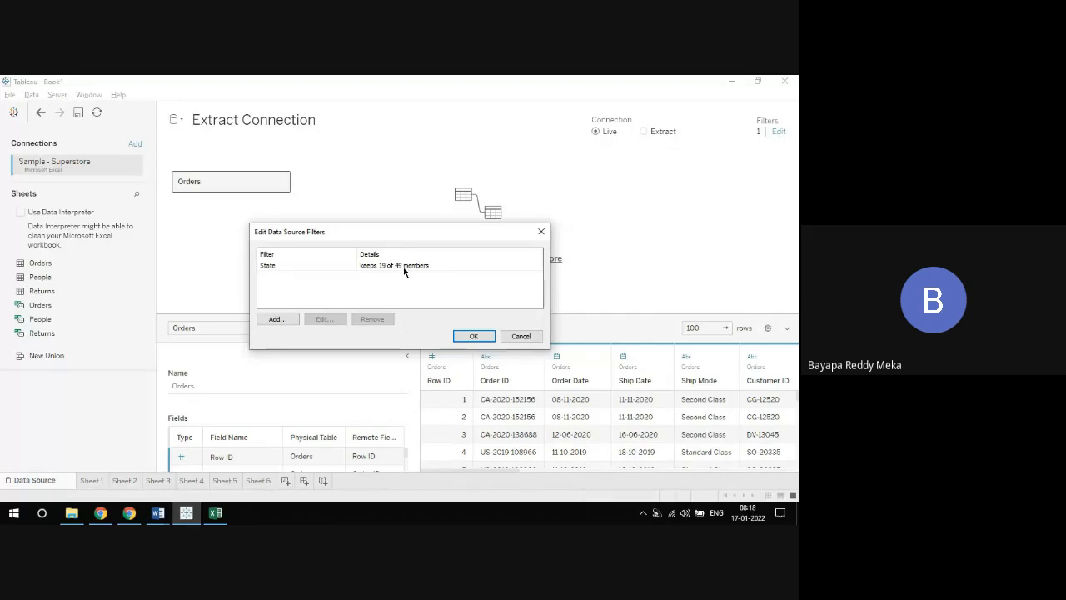
left_click(540, 233)
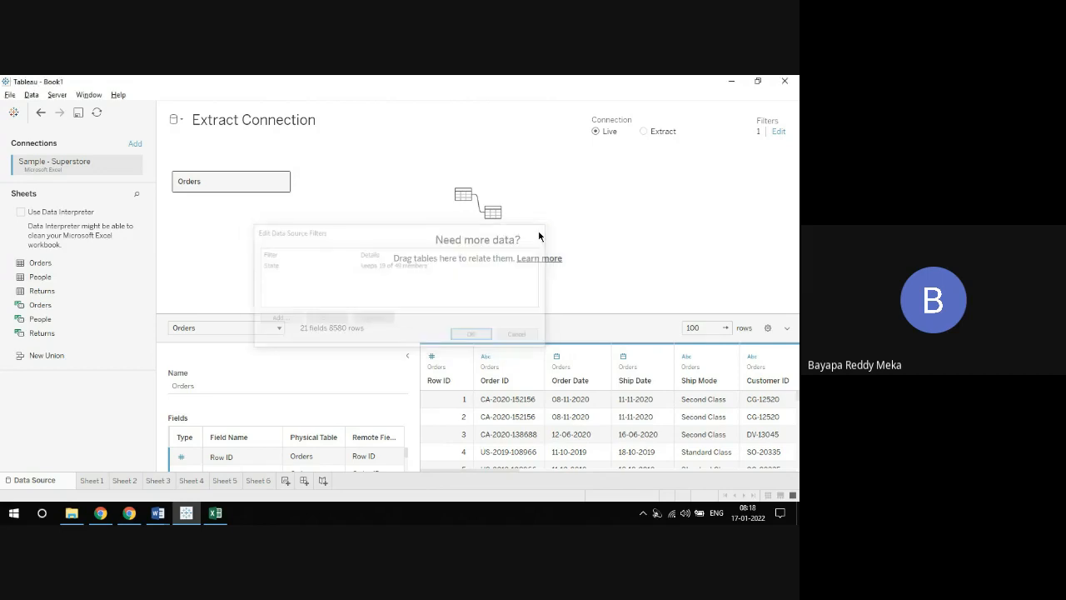
left_click(643, 133)
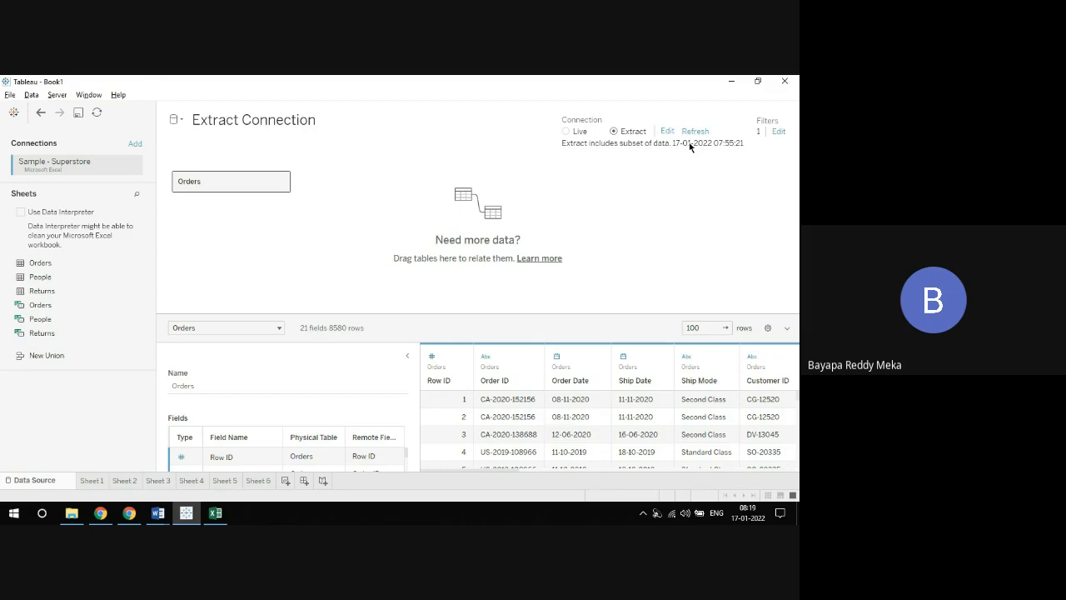
key("super+d")
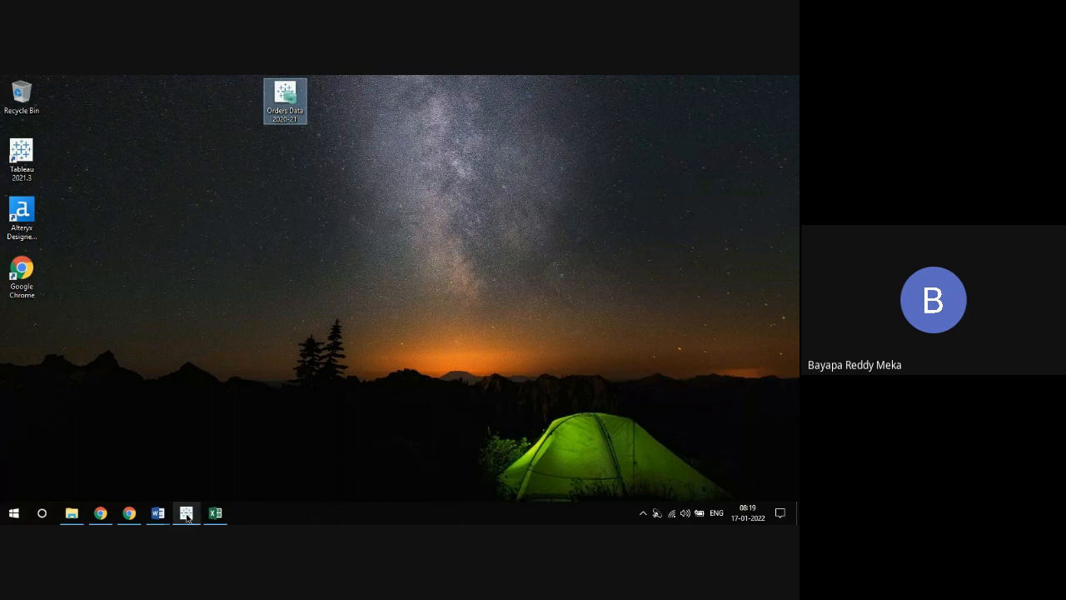
left_click(186, 513)
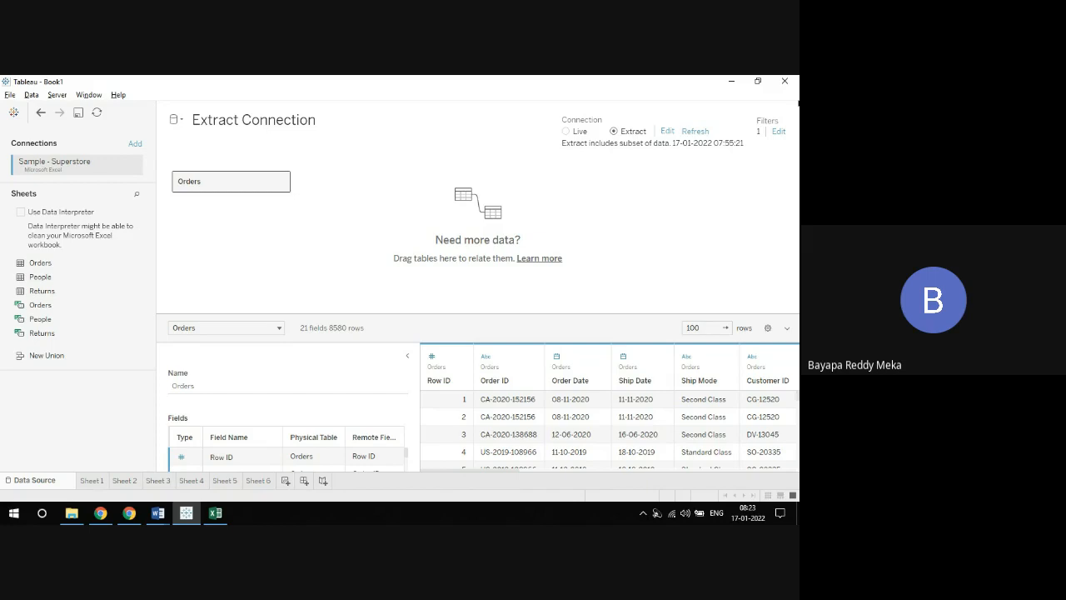
Switch to the Google Meet call in Chrome, admit the waiting participant, and return to Tableau
left_click(100, 512)
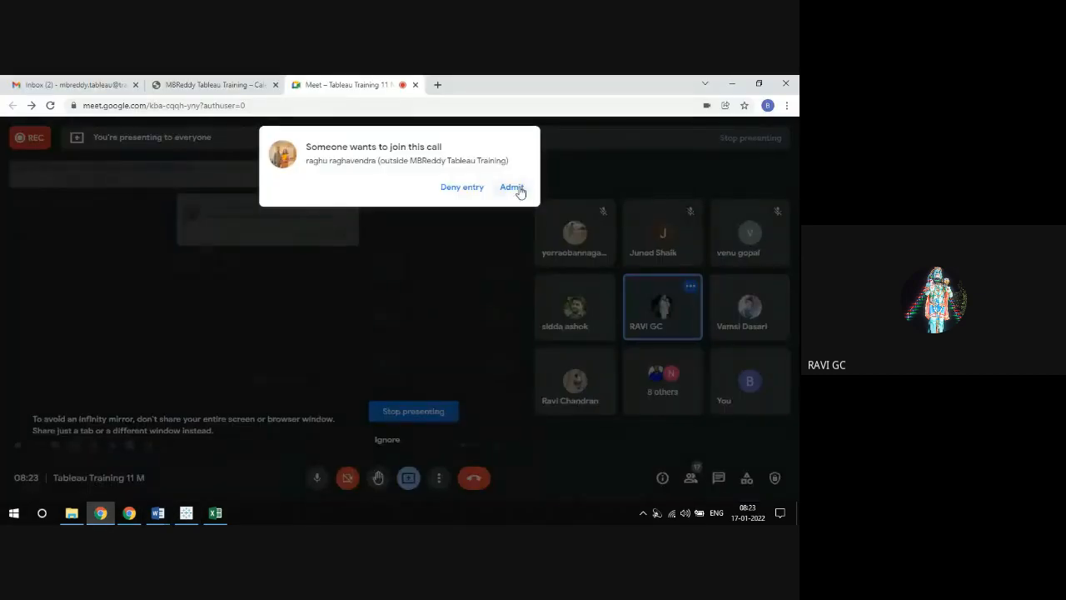
left_click(511, 185)
mouse_move(187, 519)
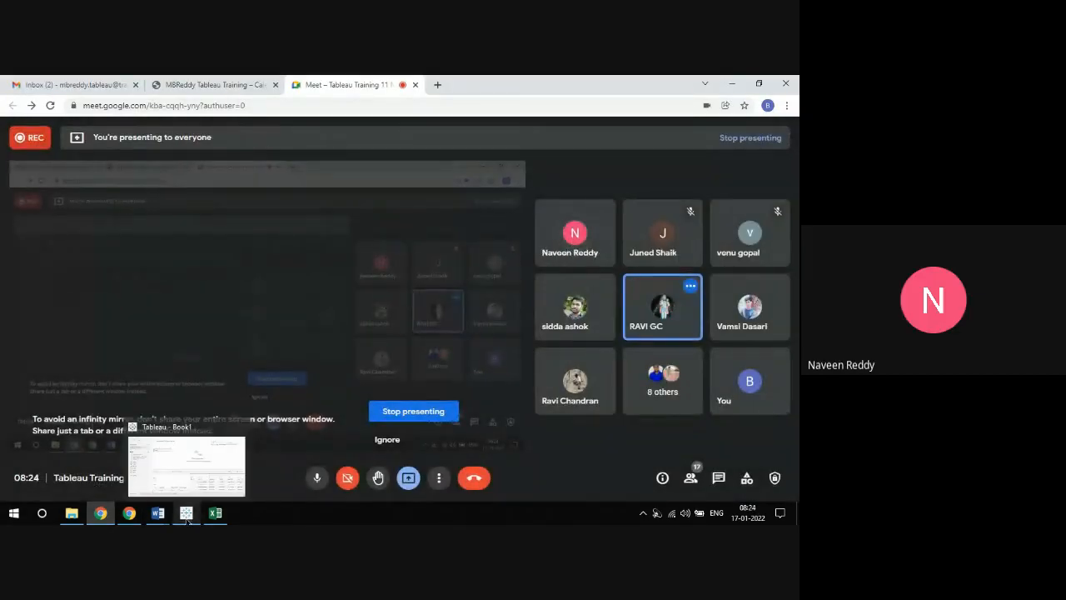
left_click(206, 472)
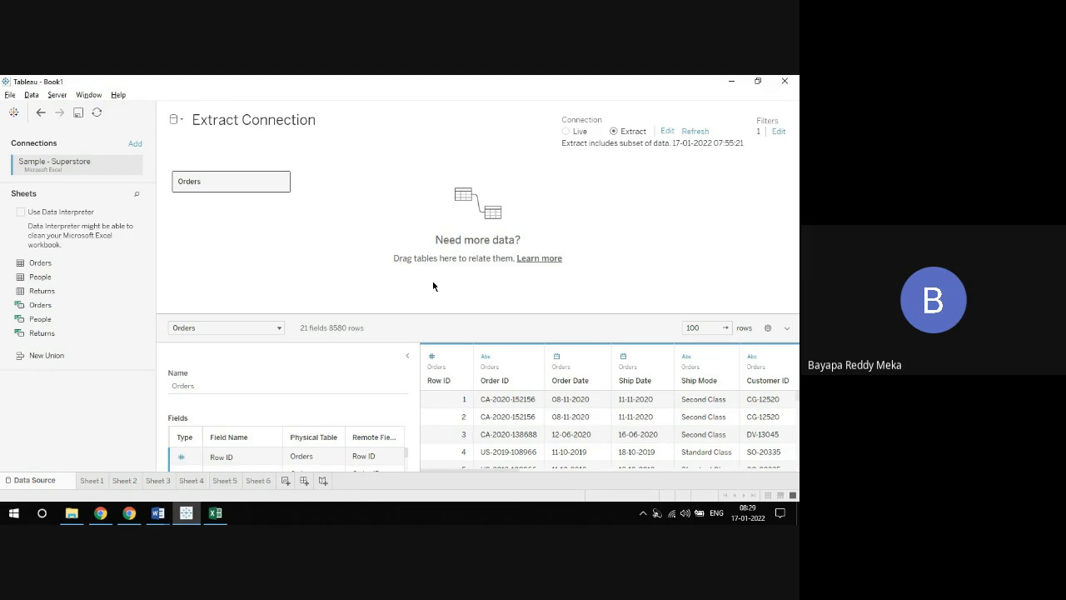
On Sheet 6, add the sums of Sales and Profit as columns to chart both by Region and State
left_click(258, 481)
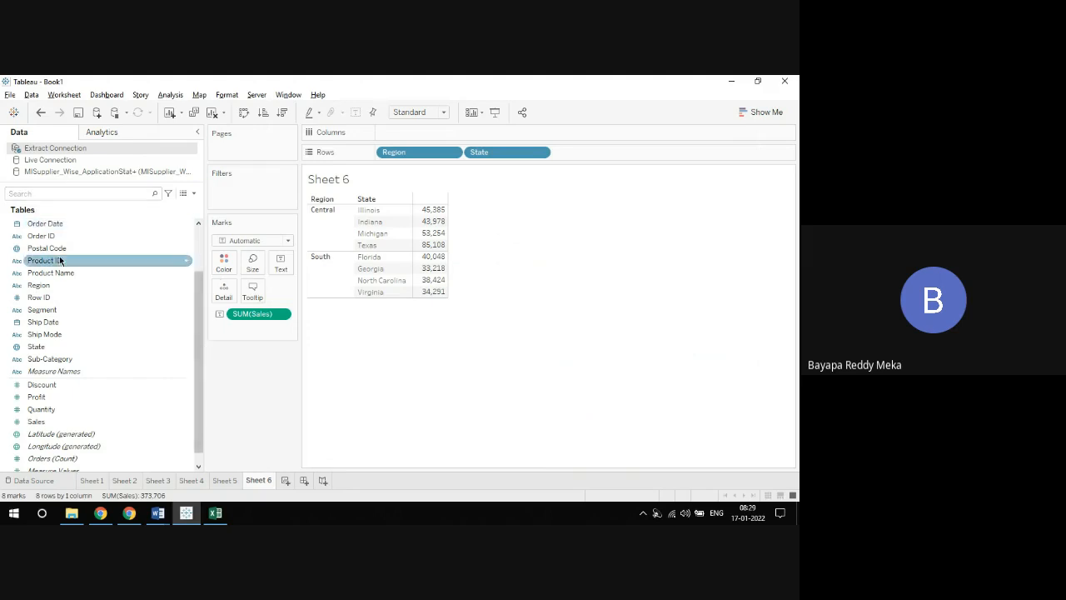
left_click_drag(63, 420, 430, 134)
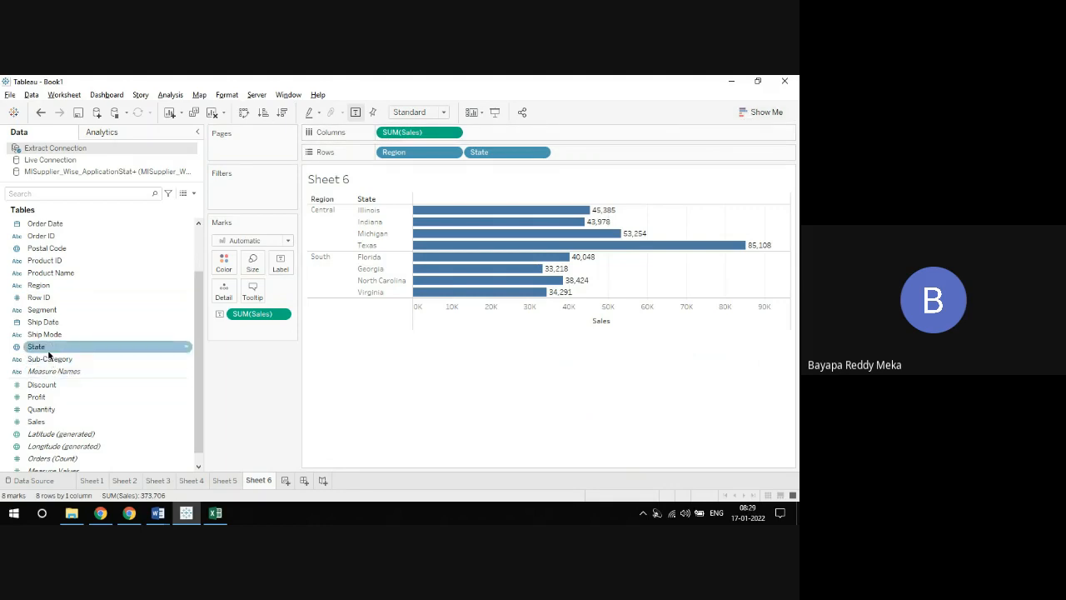
left_click_drag(41, 397, 483, 135)
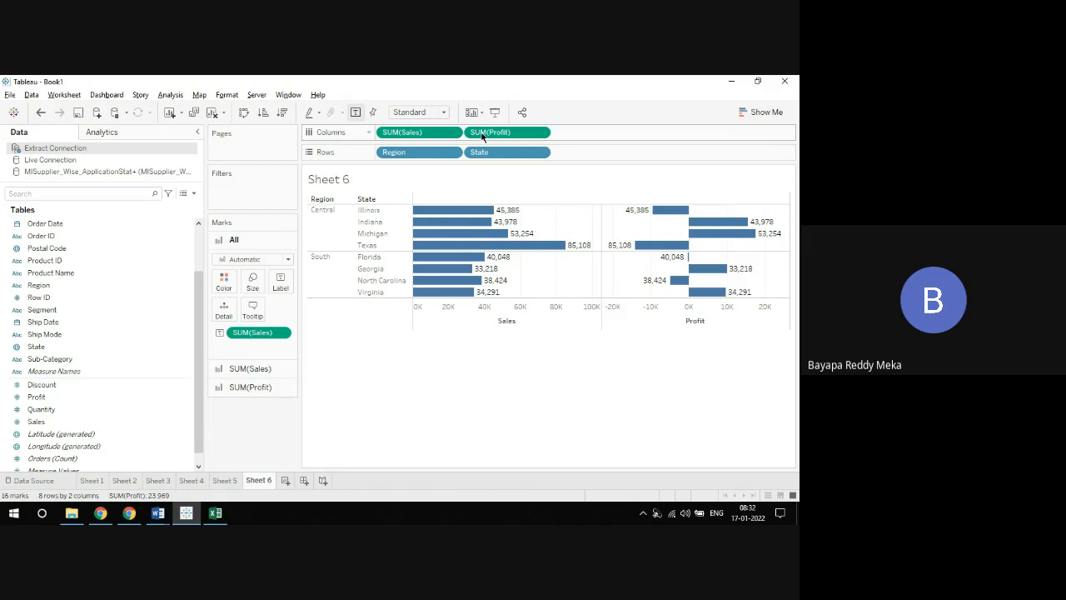
Show the desktop and move the Orders Data 2020-21 extract file icon to a free spot nearer the centre
key("super+d")
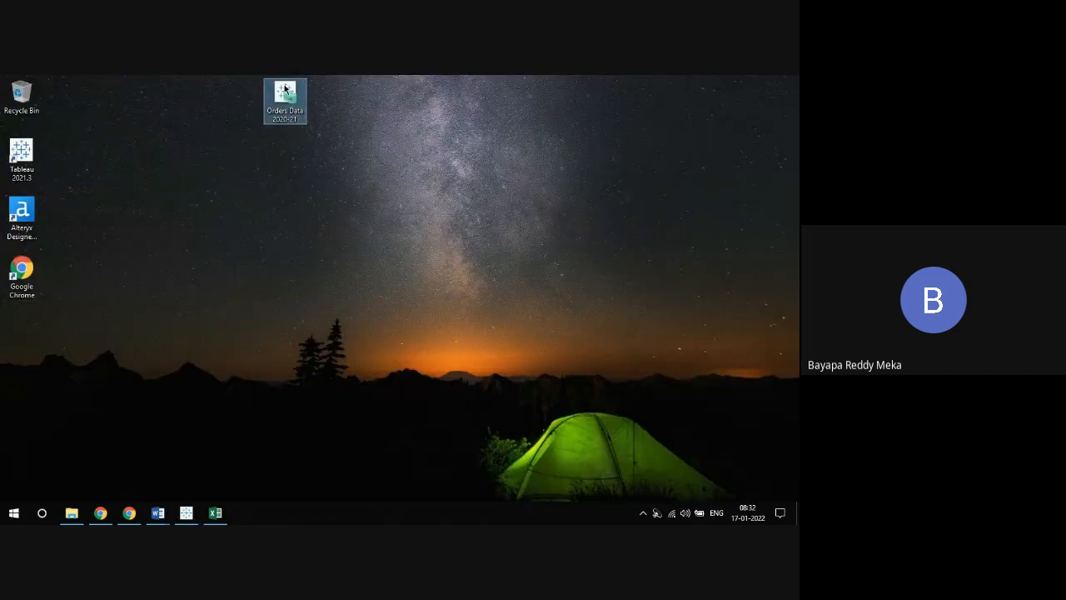
left_click_drag(284, 88, 292, 173)
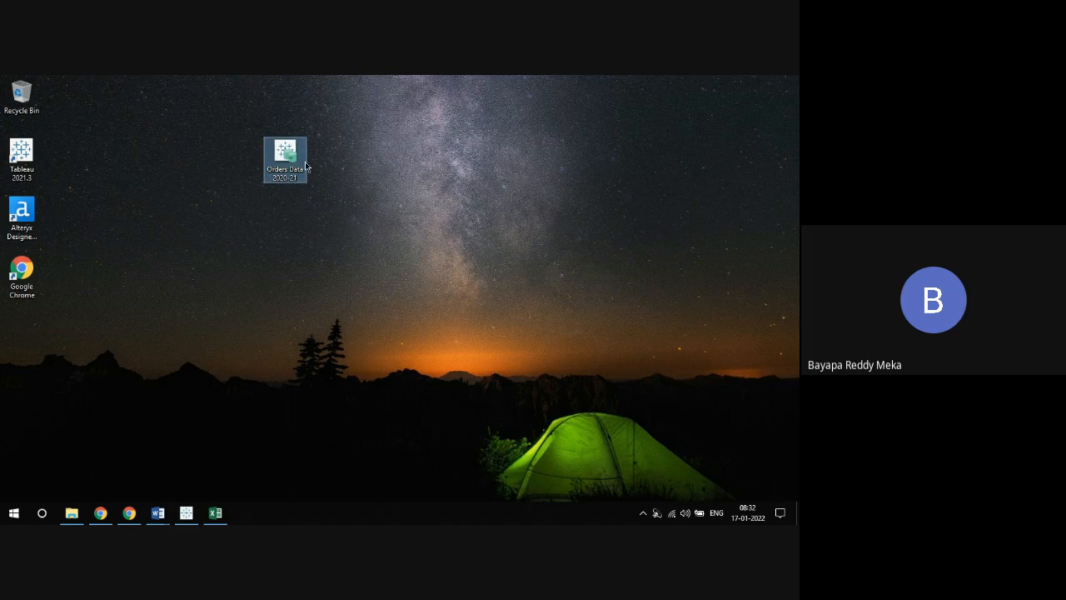
left_click_drag(297, 163, 353, 153)
mouse_move(336, 160)
left_mouse_down()
mouse_move(363, 162)
mouse_move(344, 160)
mouse_move(356, 167)
left_mouse_up()
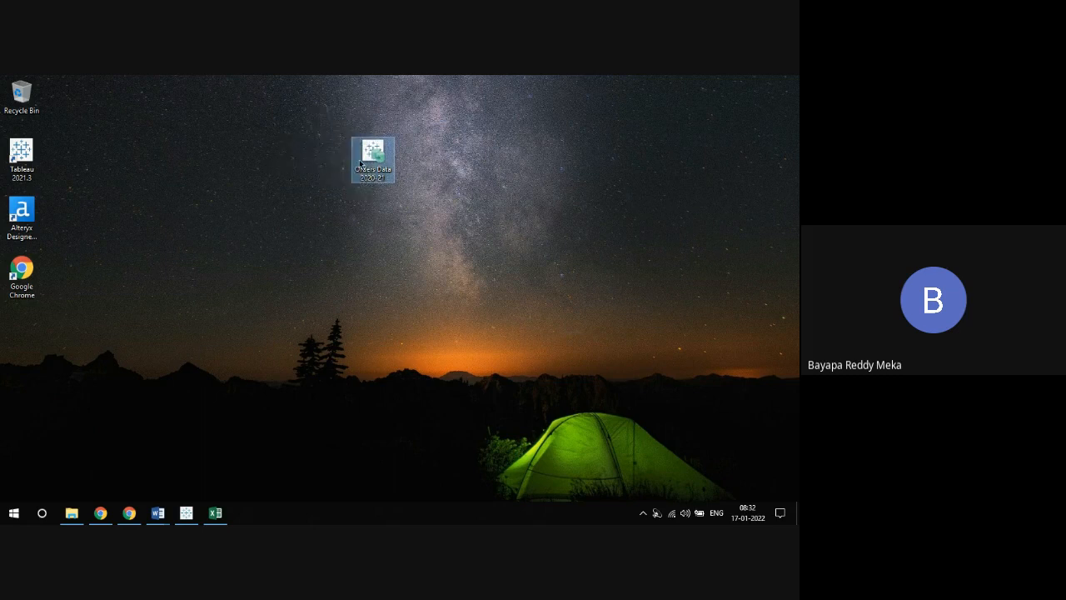
left_click(585, 125)
right_click(584, 126)
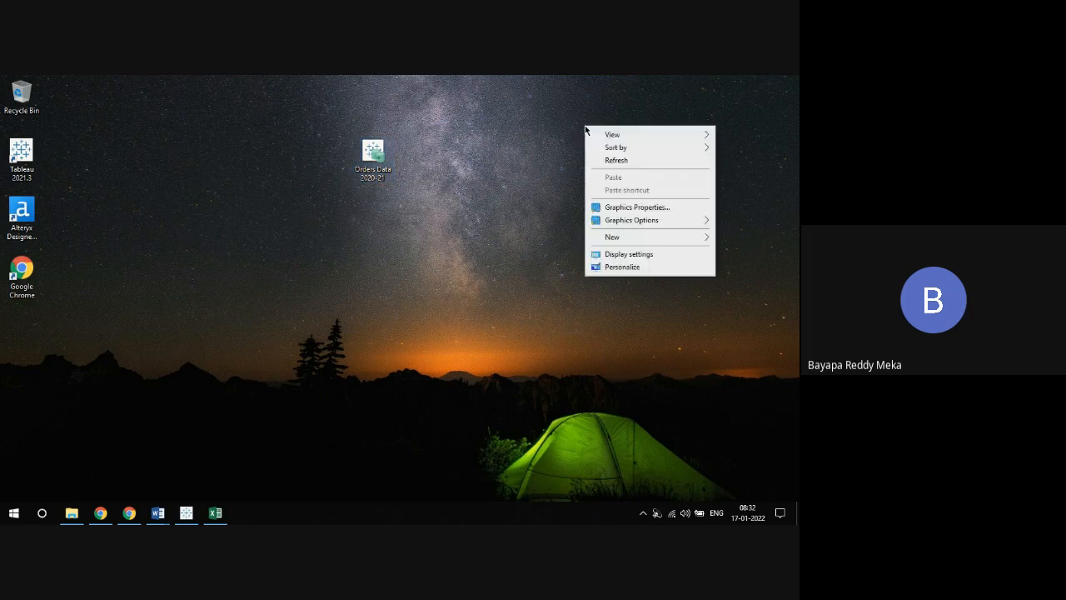
left_click(615, 161)
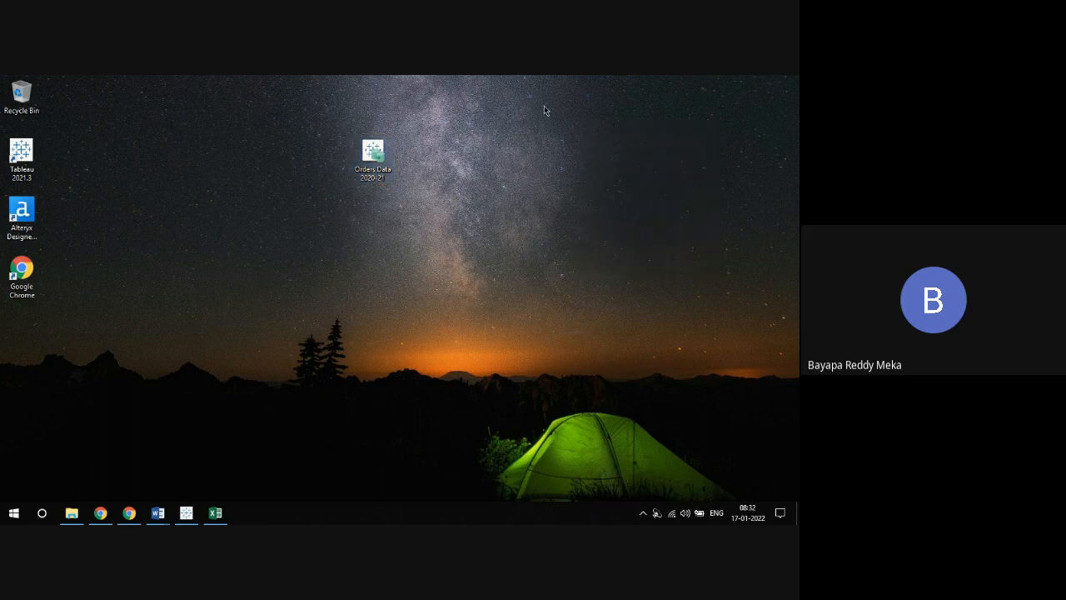
right_click(545, 110)
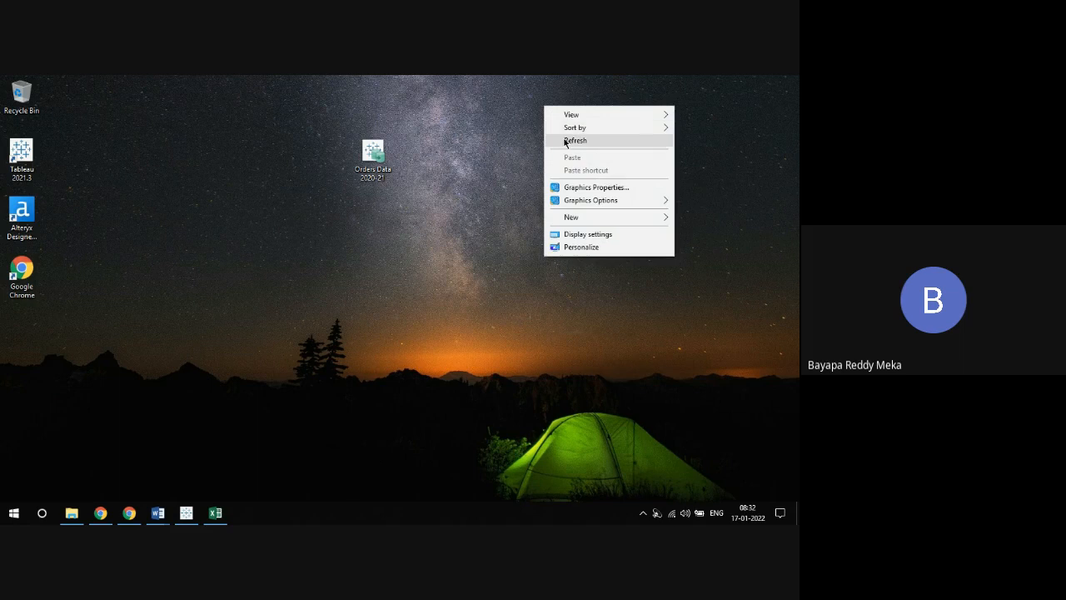
left_click(564, 141)
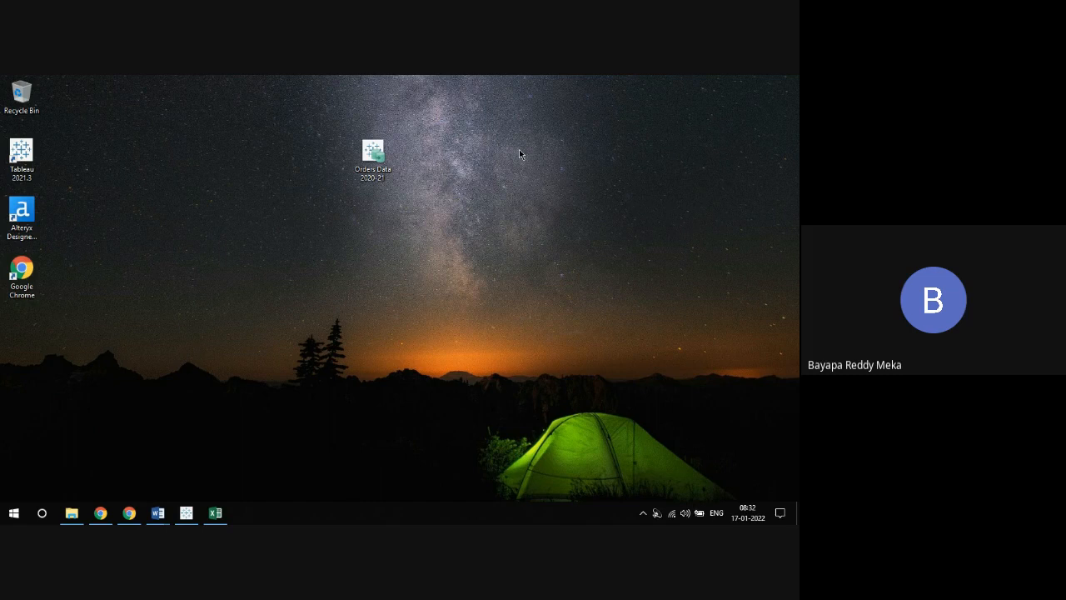
Switch to the Google Meet call in Chrome and stop presenting the screen
left_click(99, 512)
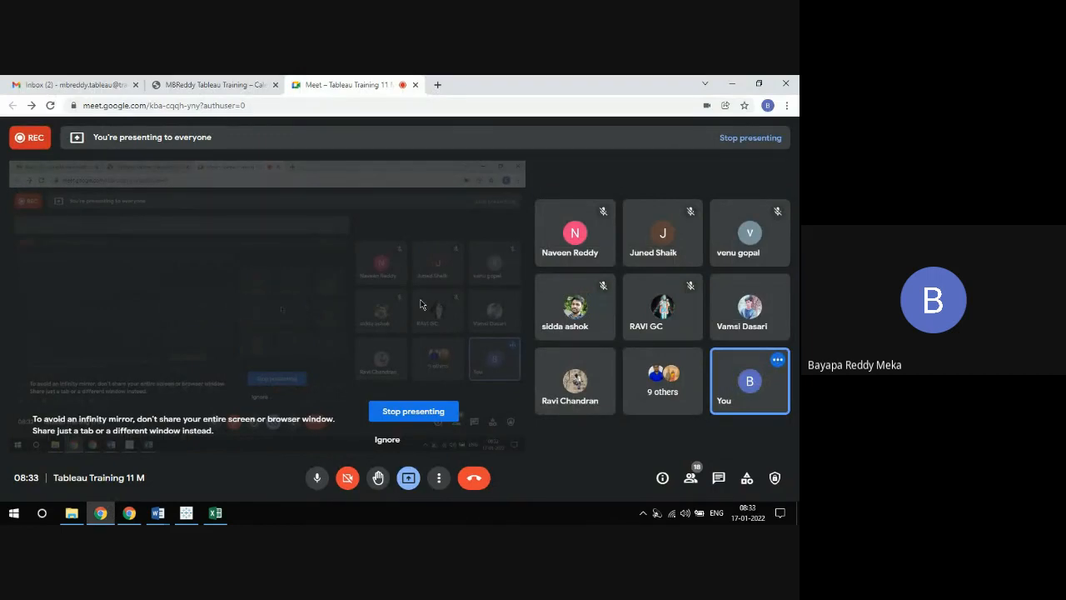
left_click(421, 411)
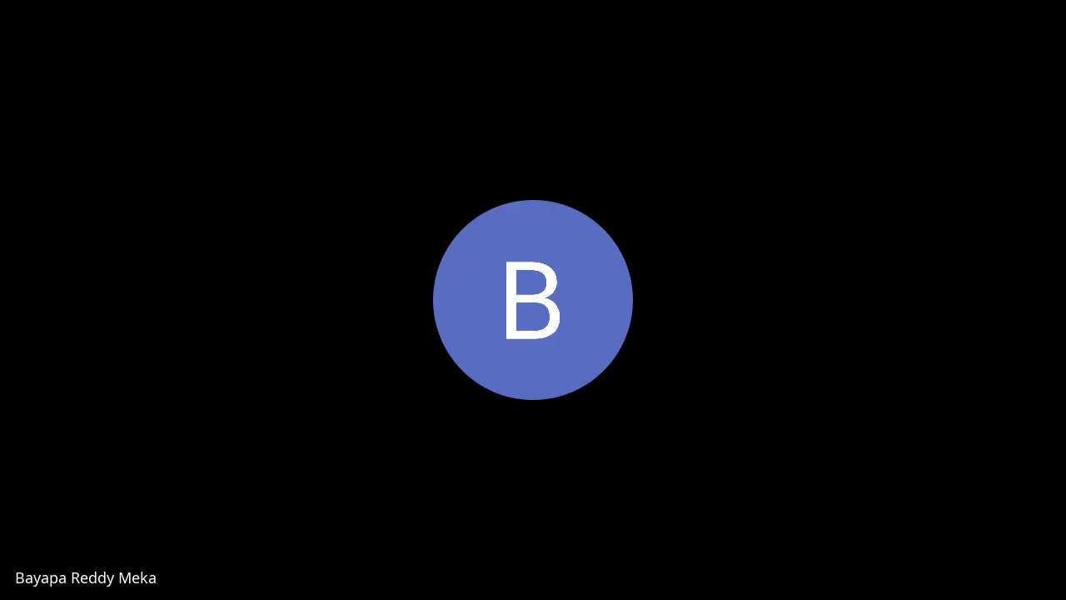